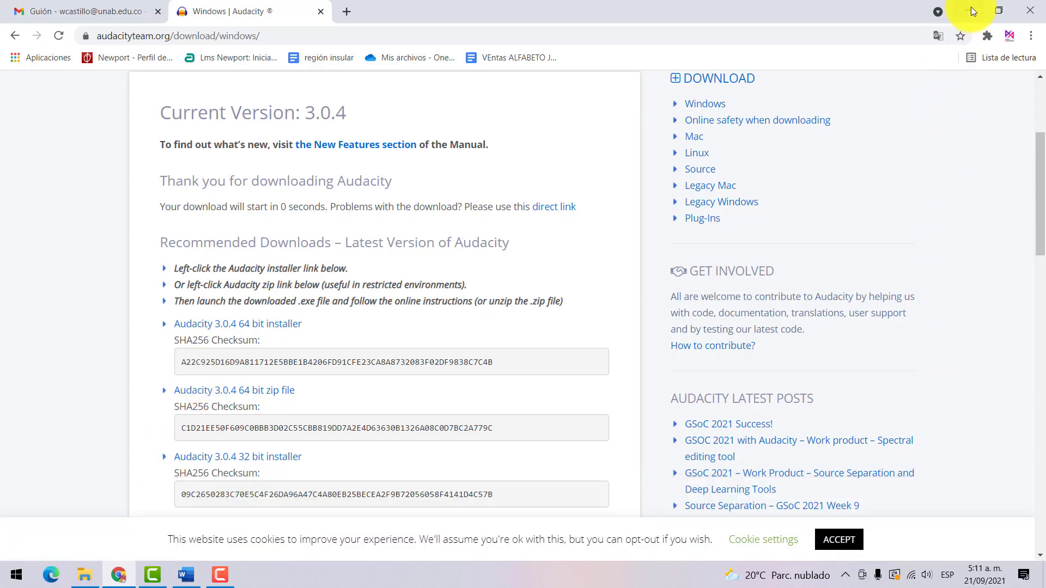
Minimize the open windows and launch the audacity-win-3.0.2 installer from the desktop, with Español as the installation language
{"action": "left_click", "coordinate": [973, 10]}
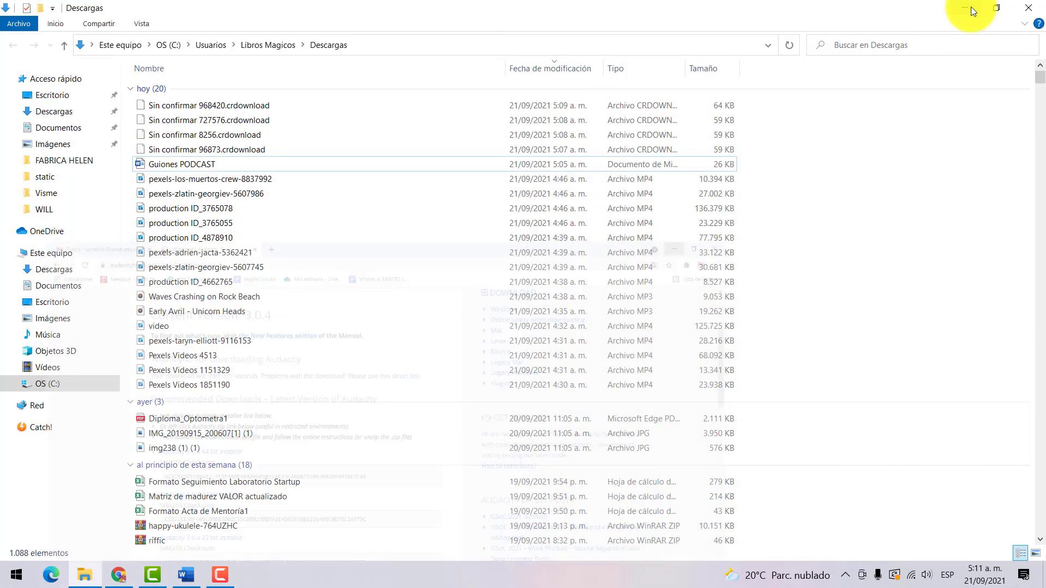
{"action": "left_click", "coordinate": [969, 9]}
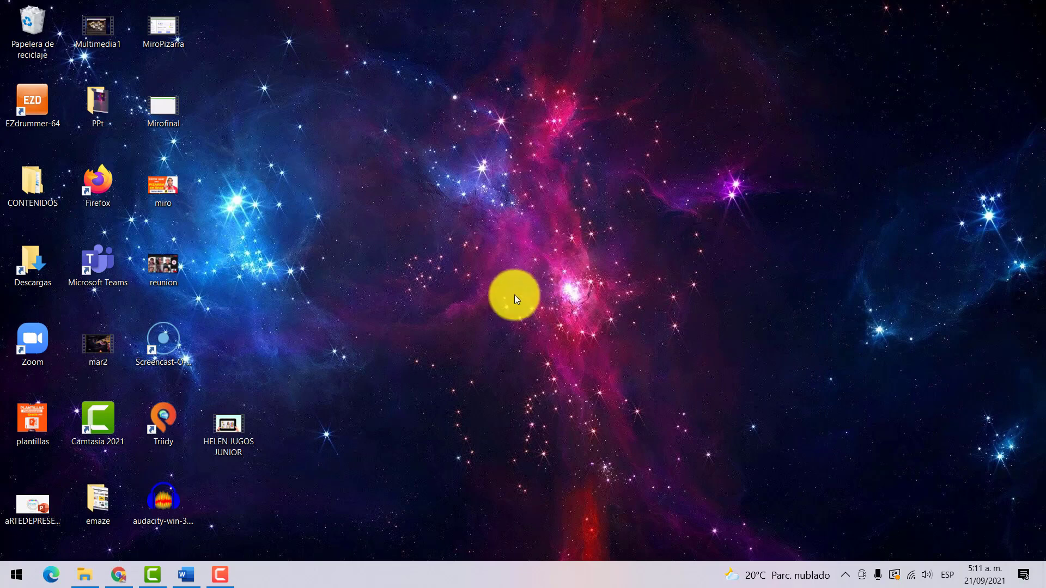
{"action": "left_click", "coordinate": [157, 505]}
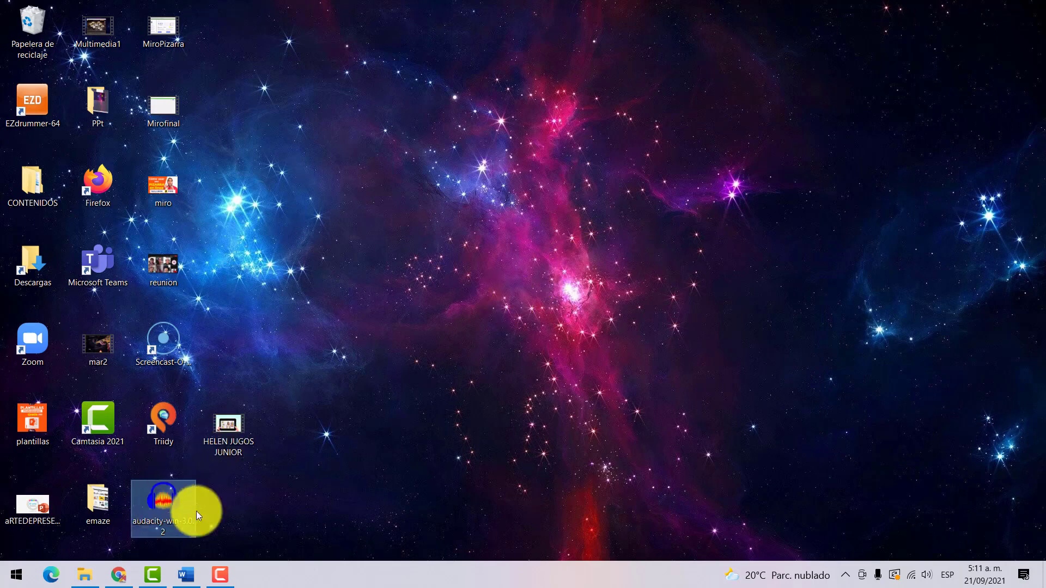
{"action": "mouse_move", "coordinate": [164, 505]}
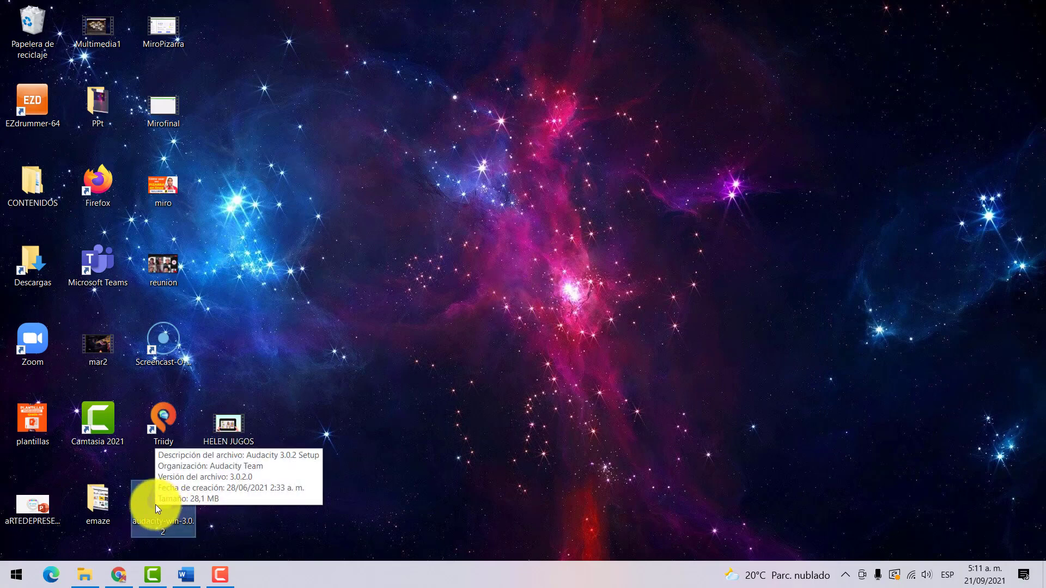
{"action": "double_click", "coordinate": [152, 503]}
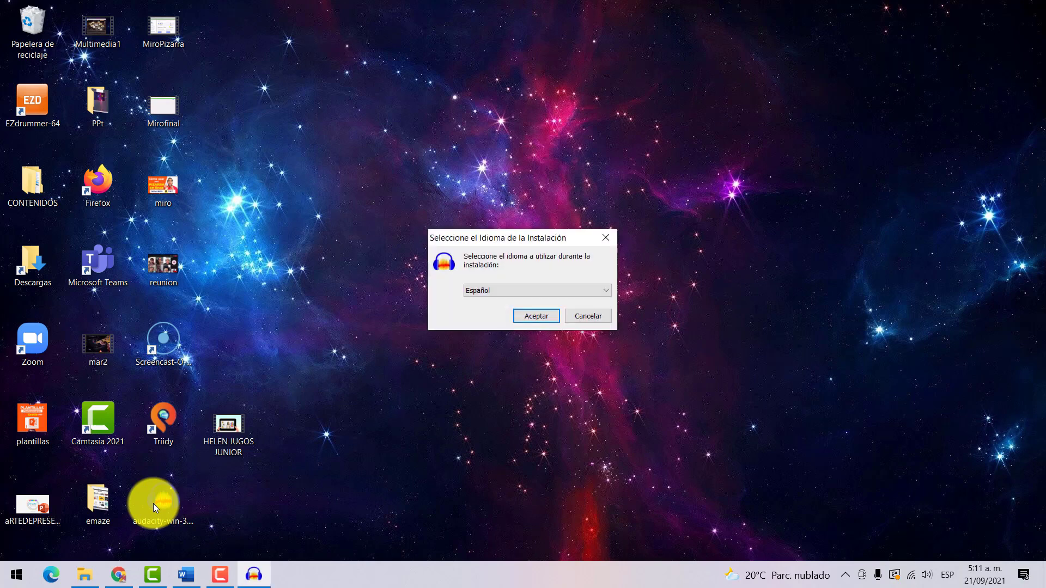
{"action": "left_click", "coordinate": [538, 316]}
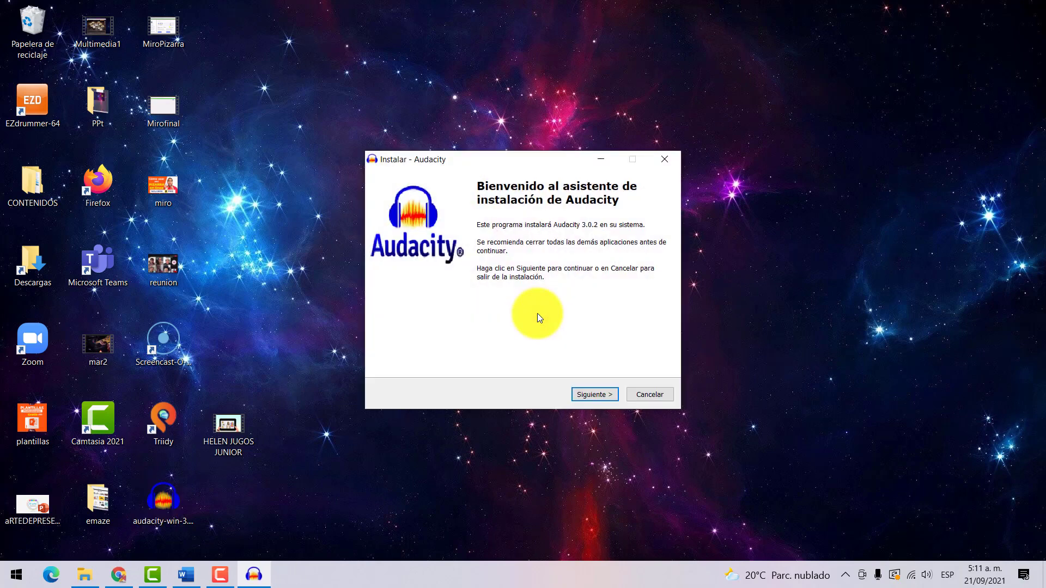
Install Audacity 3.0.2 in C:\Program Files (x86)\Audacity with a desktop icon, and finish the setup with Ejecutar Audacity enabled
{"action": "left_click", "coordinate": [583, 395]}
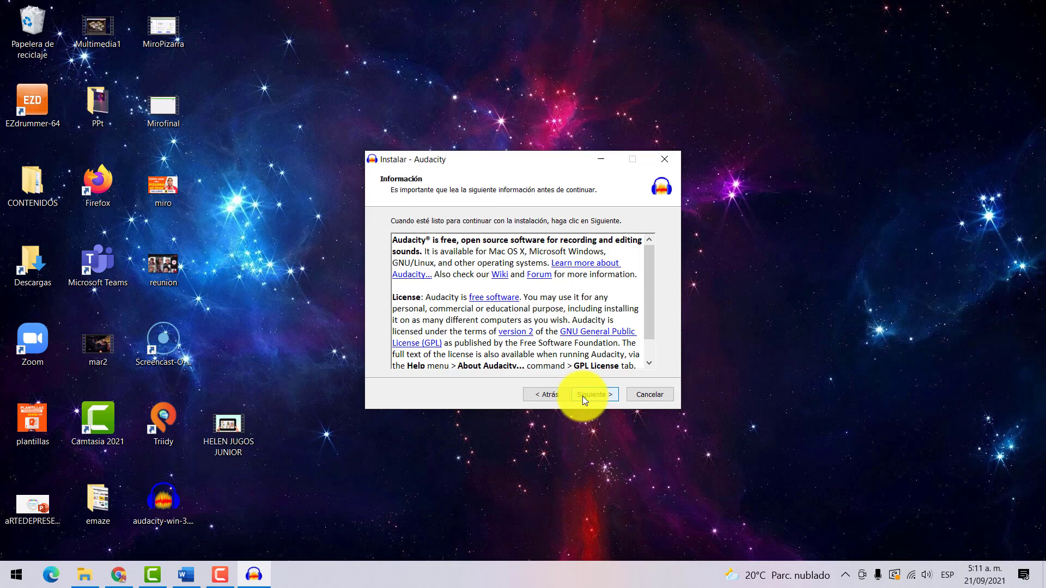
{"action": "left_click", "coordinate": [583, 395]}
{"action": "left_click", "coordinate": [582, 395]}
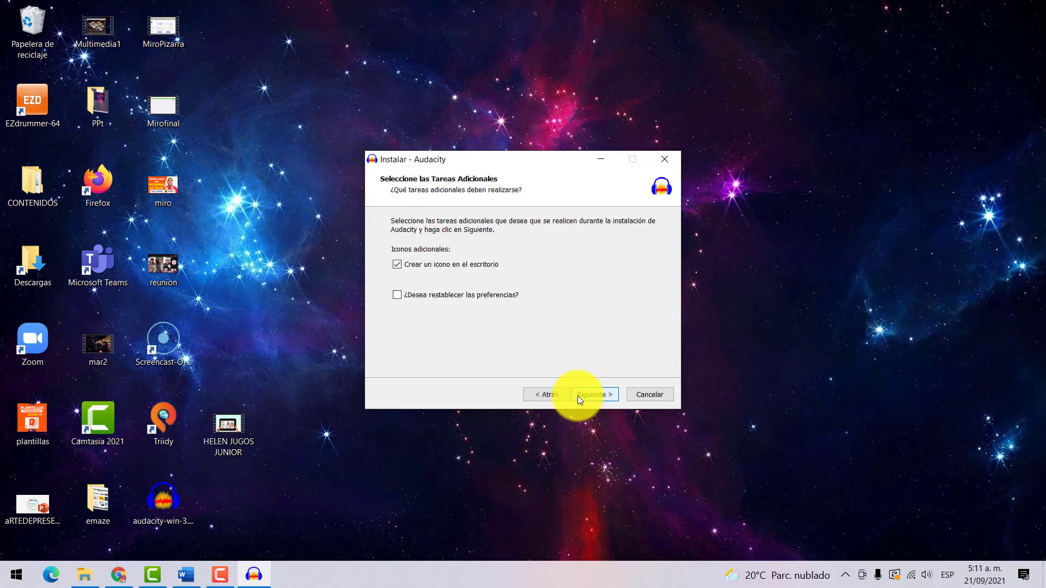
{"action": "left_click", "coordinate": [578, 395]}
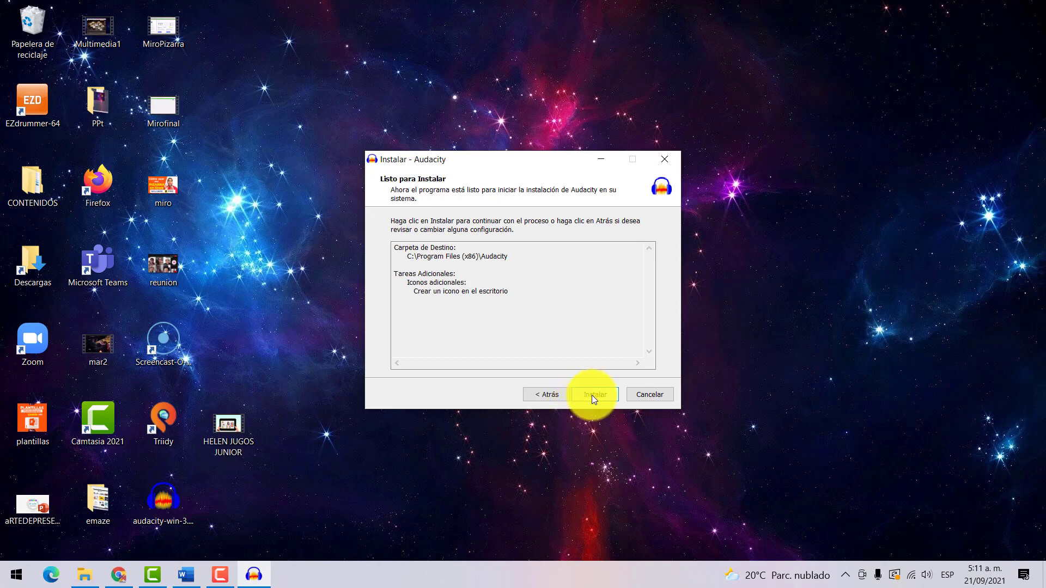
{"action": "left_click", "coordinate": [592, 396]}
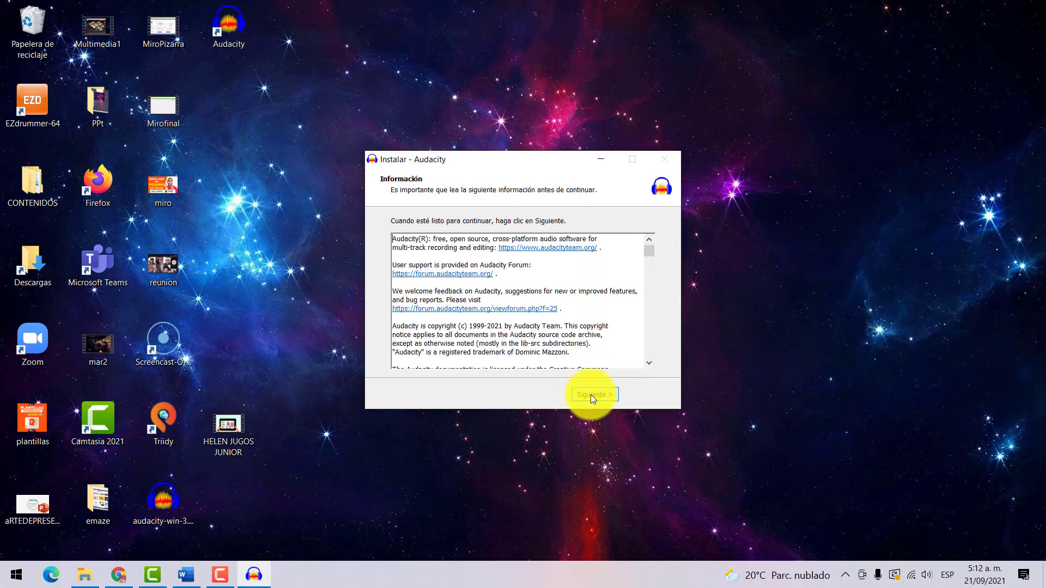
{"action": "left_click", "coordinate": [590, 394]}
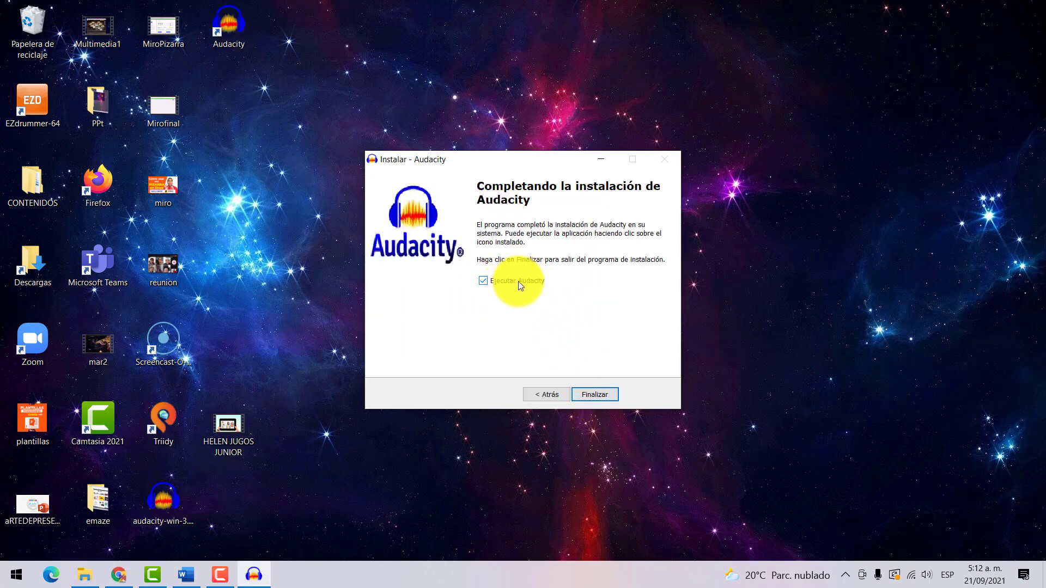
{"action": "left_click", "coordinate": [602, 394]}
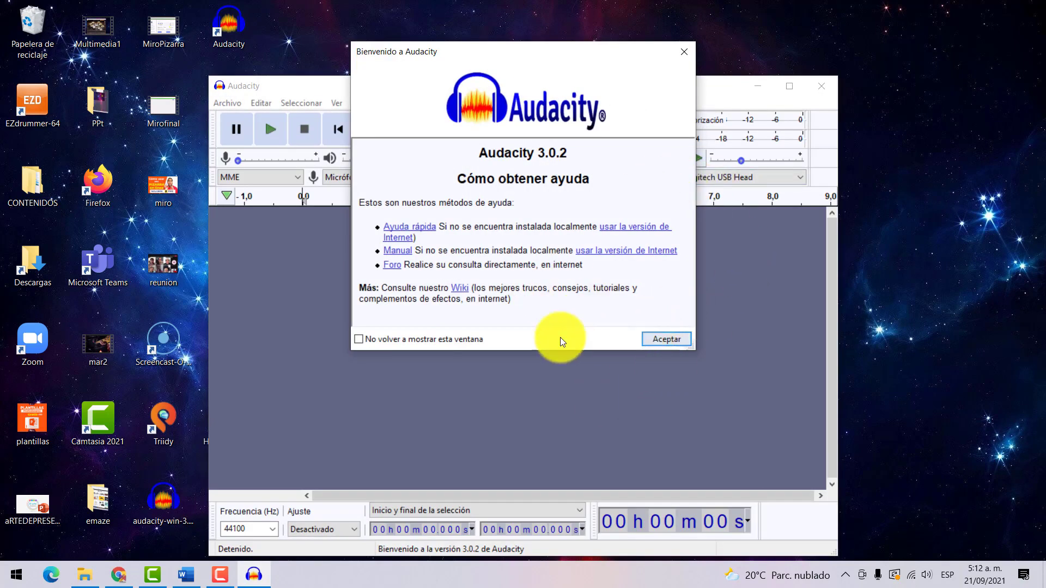
Dismiss the Audacity welcome window so it does not show again, and maximize the main window
{"action": "left_click", "coordinate": [462, 341]}
{"action": "left_click", "coordinate": [665, 340]}
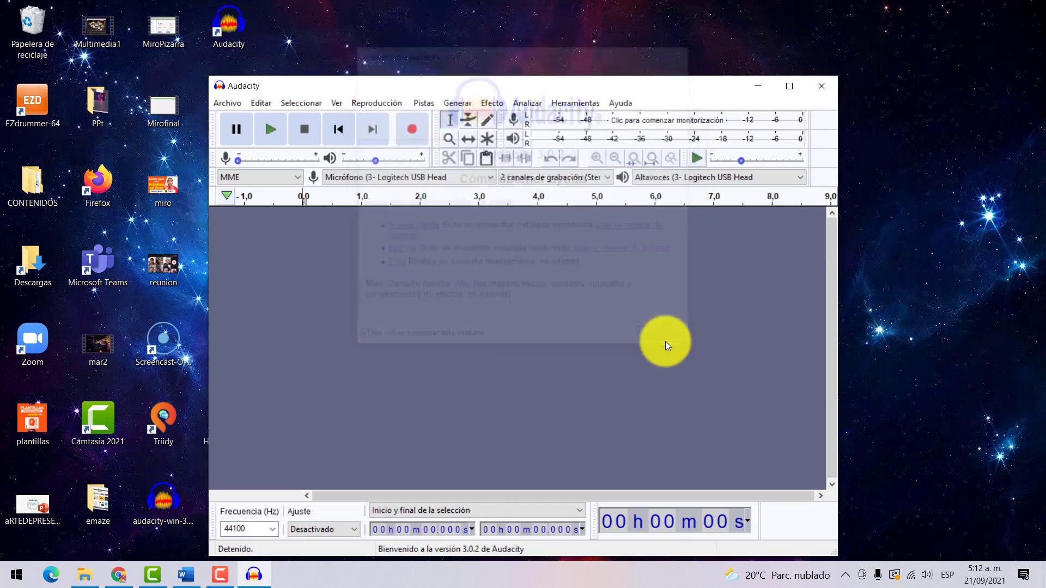
{"action": "left_click", "coordinate": [790, 87]}
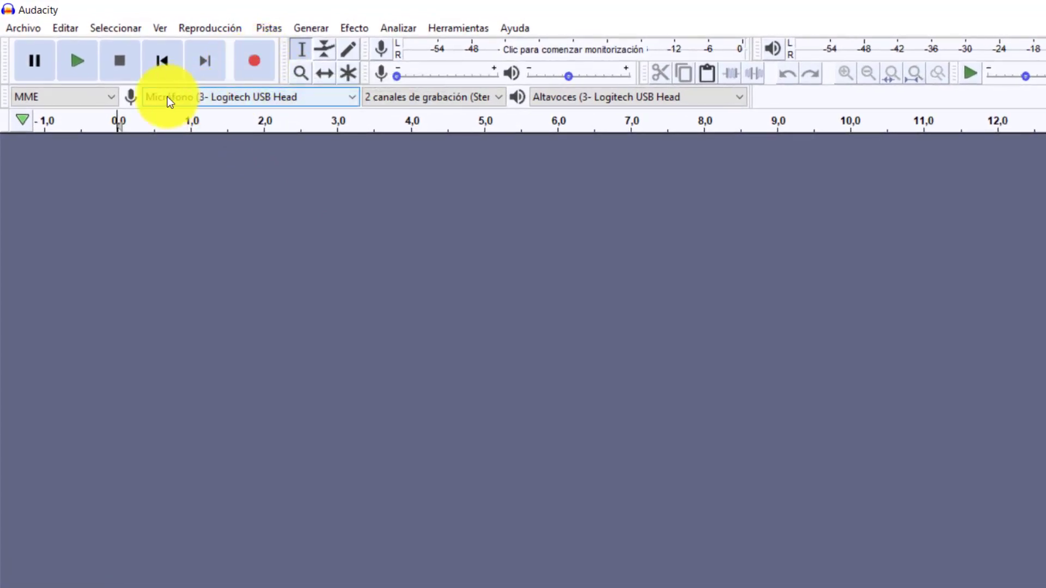
Choose the Logitech USB headset microphone as the recording device
{"action": "left_click", "coordinate": [351, 96]}
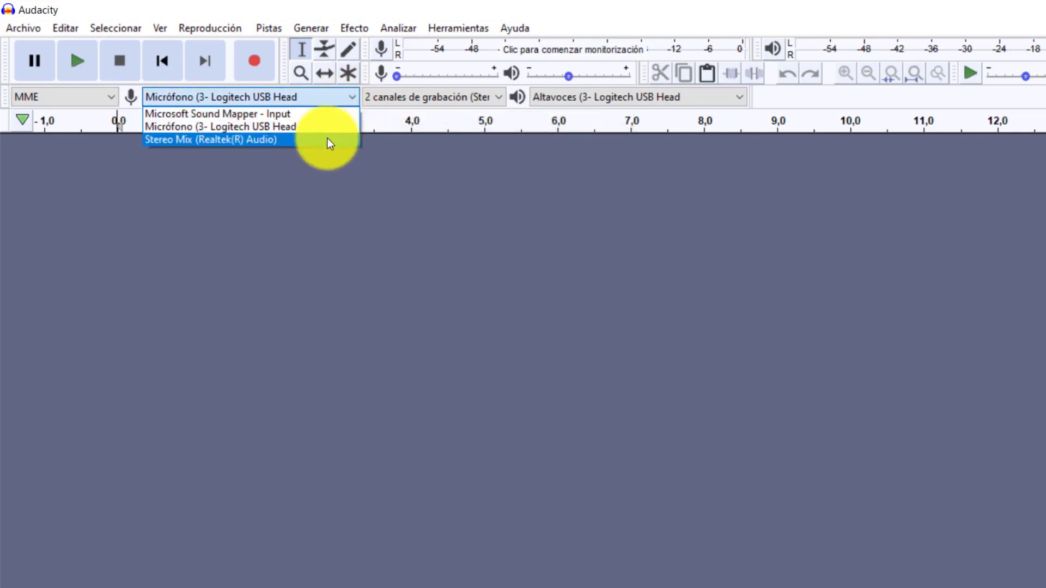
{"action": "left_click", "coordinate": [285, 128]}
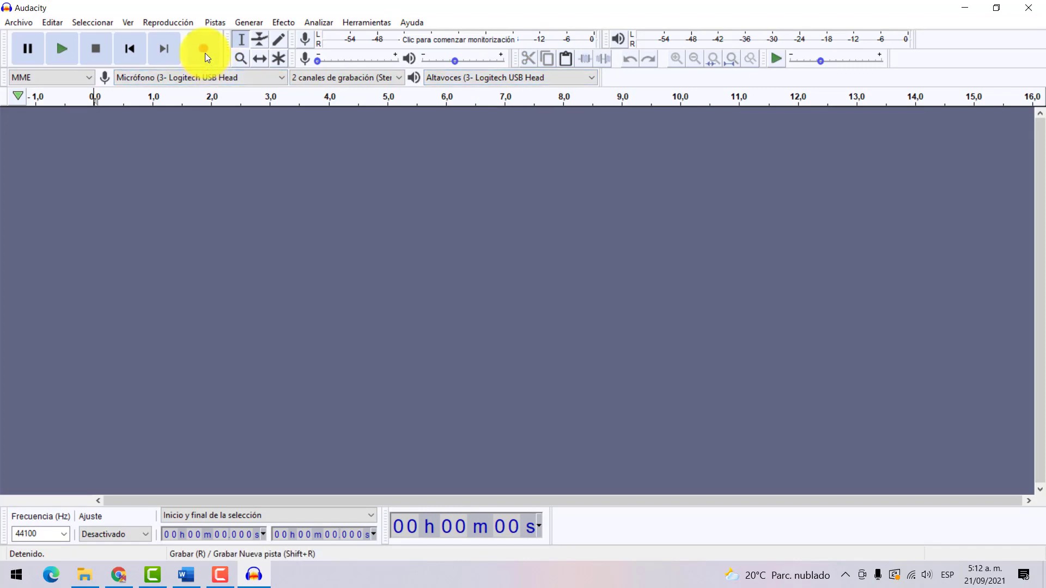
Switch to the Guiones PODCAST document in Word and review the text to narrate in the Guión Literario table
{"action": "left_click", "coordinate": [185, 574]}
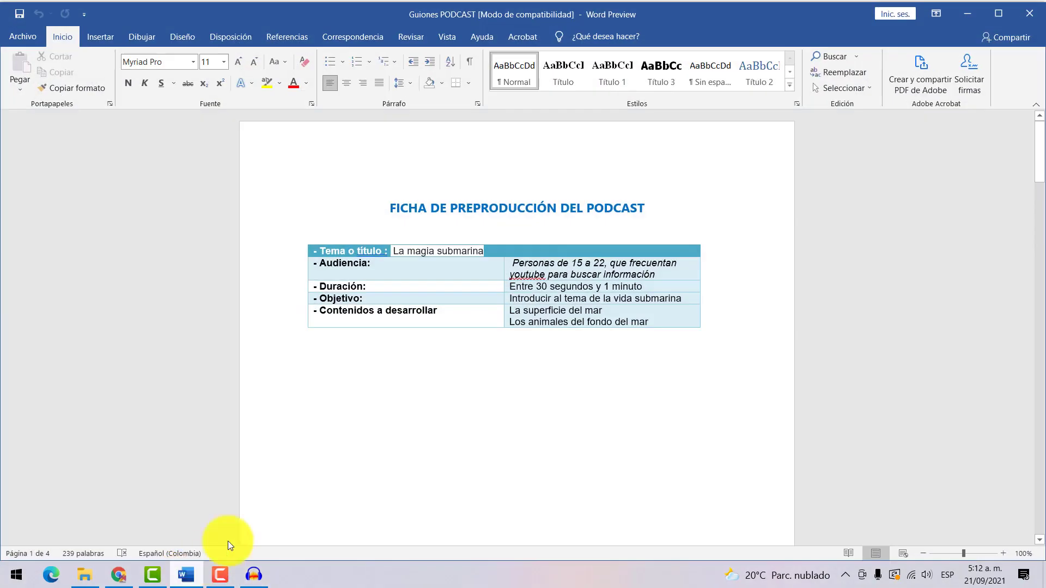
{"action": "scroll", "coordinate": [420, 375], "scroll_direction": "down", "scroll_amount": 15}
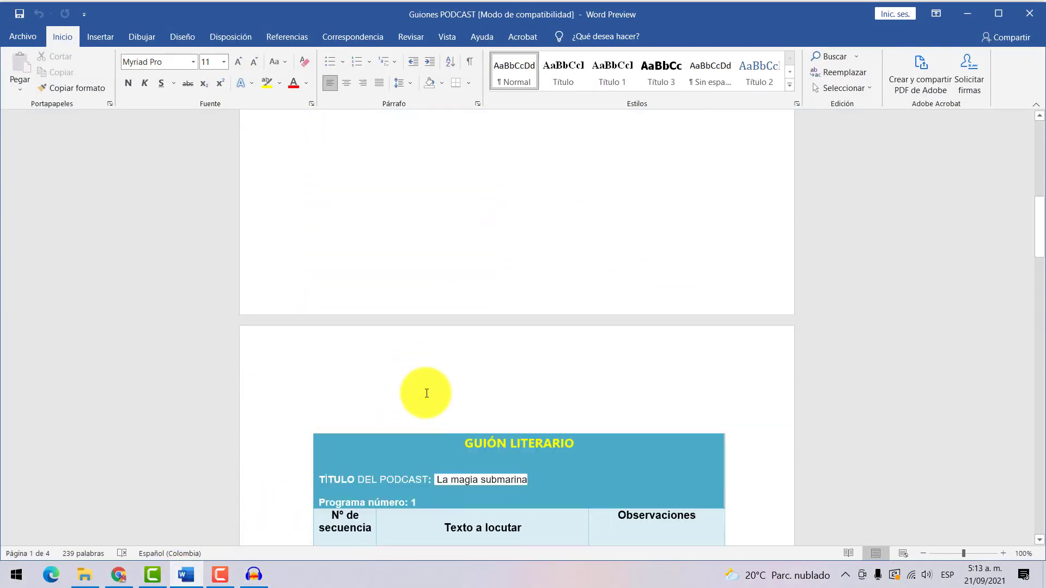
{"action": "scroll", "coordinate": [426, 394], "scroll_direction": "up", "scroll_amount": 9}
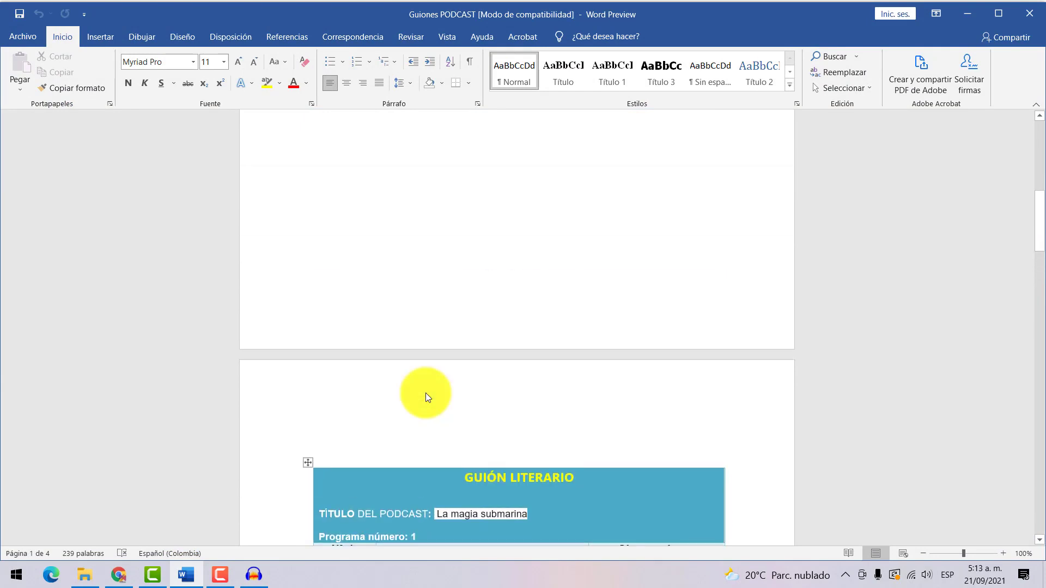
{"action": "scroll", "coordinate": [426, 393], "scroll_direction": "down", "scroll_amount": 9}
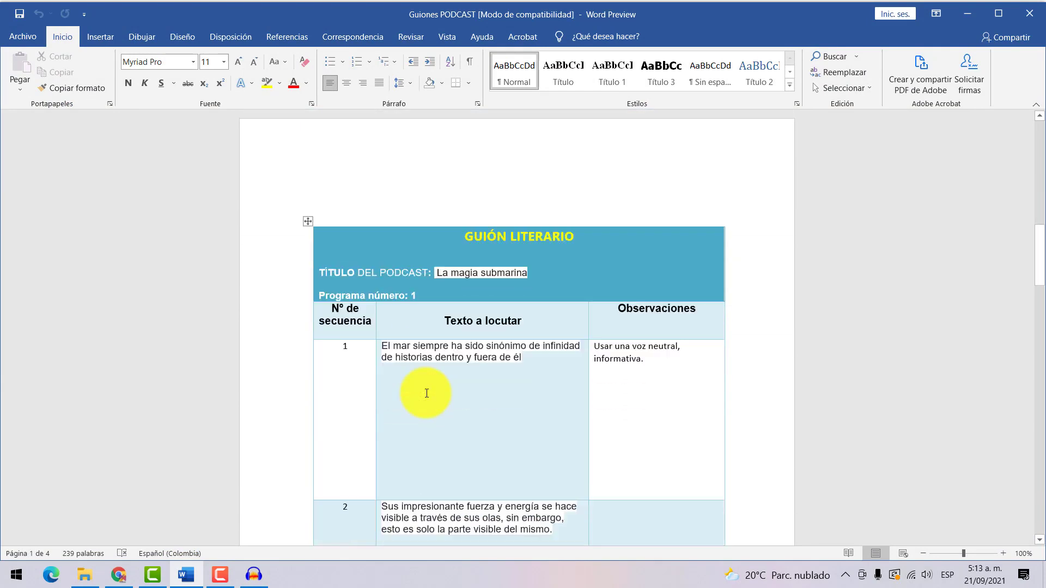
{"action": "scroll", "coordinate": [426, 394], "scroll_direction": "down", "scroll_amount": 2}
{"action": "scroll", "coordinate": [426, 393], "scroll_direction": "up", "scroll_amount": 2}
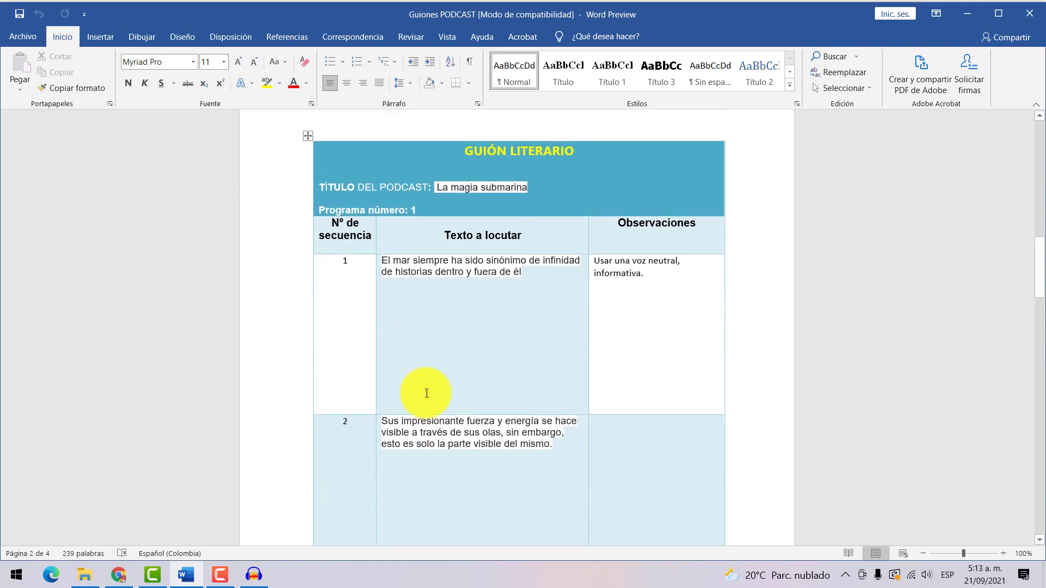
{"action": "scroll", "coordinate": [426, 393], "scroll_direction": "down", "scroll_amount": 1}
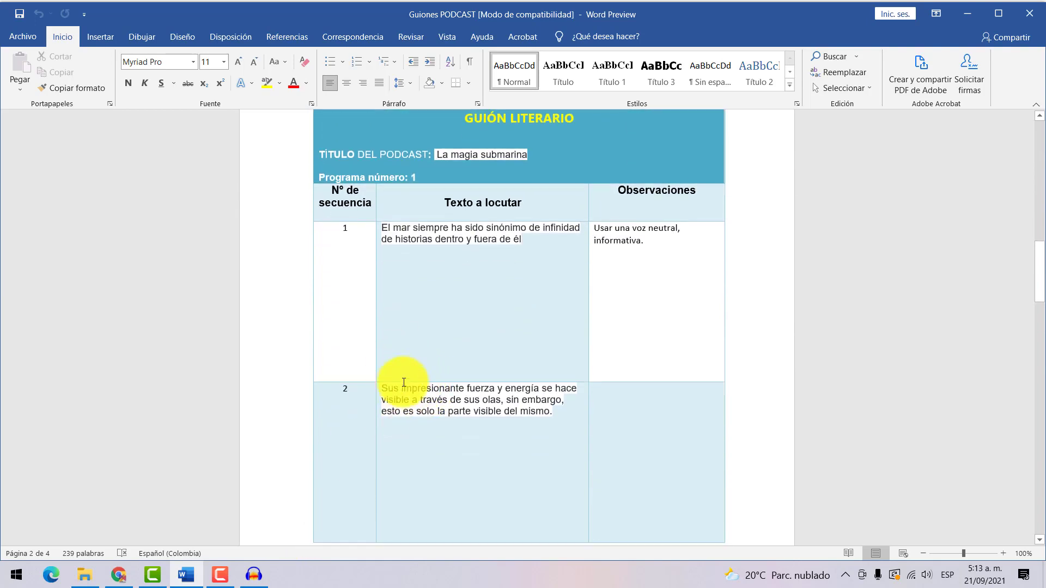
Return to Audacity and record a voice take of about 19 seconds, pausing it before stopping the recording
{"action": "left_click", "coordinate": [254, 573]}
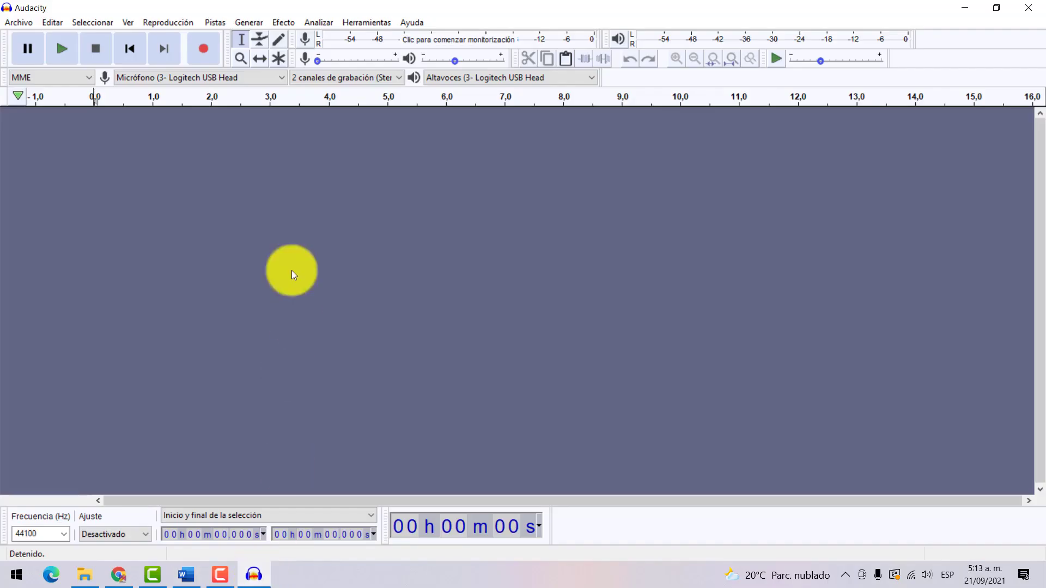
{"action": "left_click", "coordinate": [209, 48]}
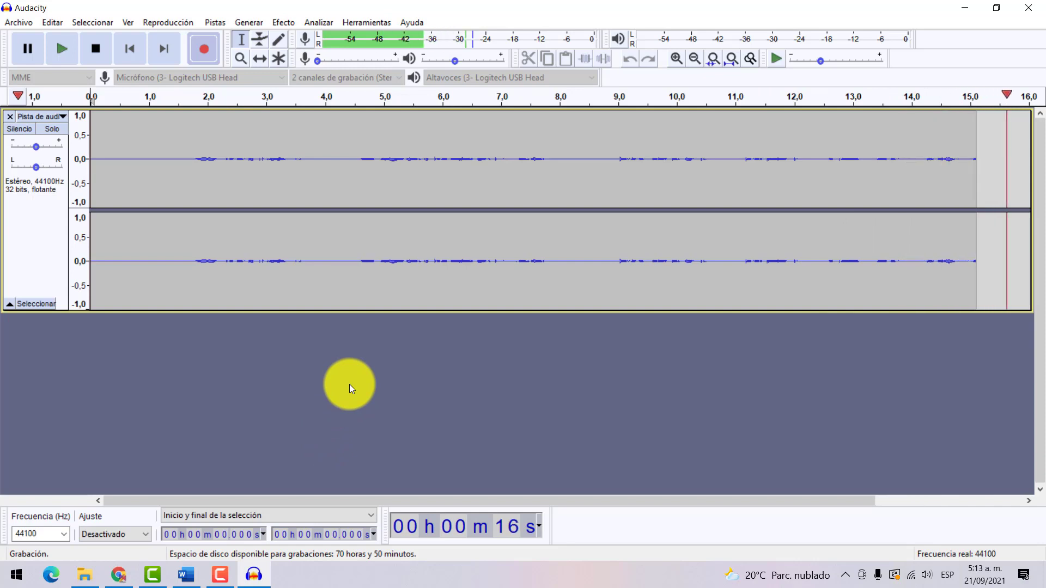
{"action": "left_click", "coordinate": [30, 54]}
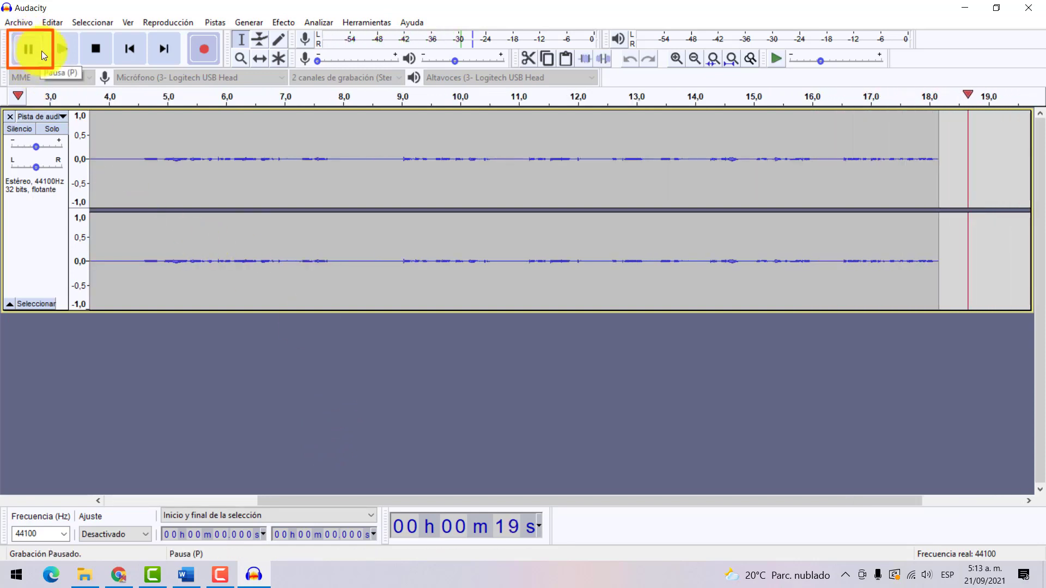
{"action": "left_click", "coordinate": [96, 49]}
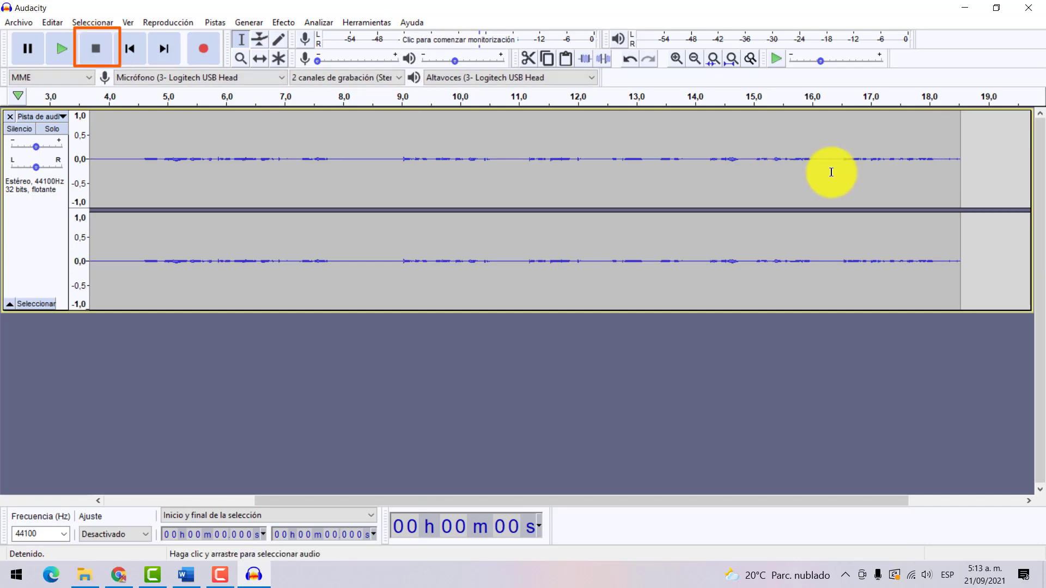
Play back the recorded voice from about the 4-second mark for a few seconds, and stop it
{"action": "left_click", "coordinate": [112, 148]}
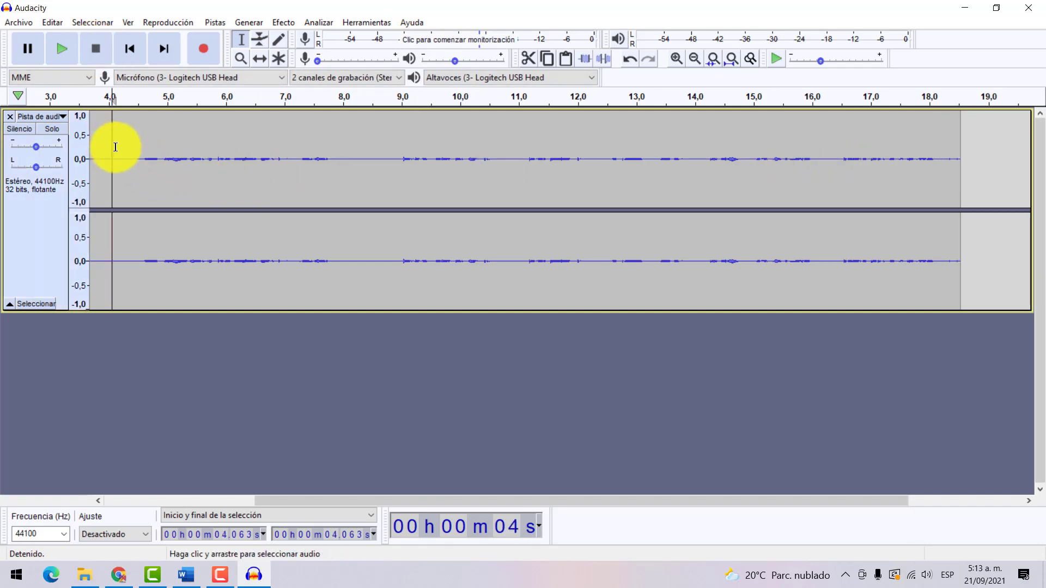
{"action": "key", "text": "space"}
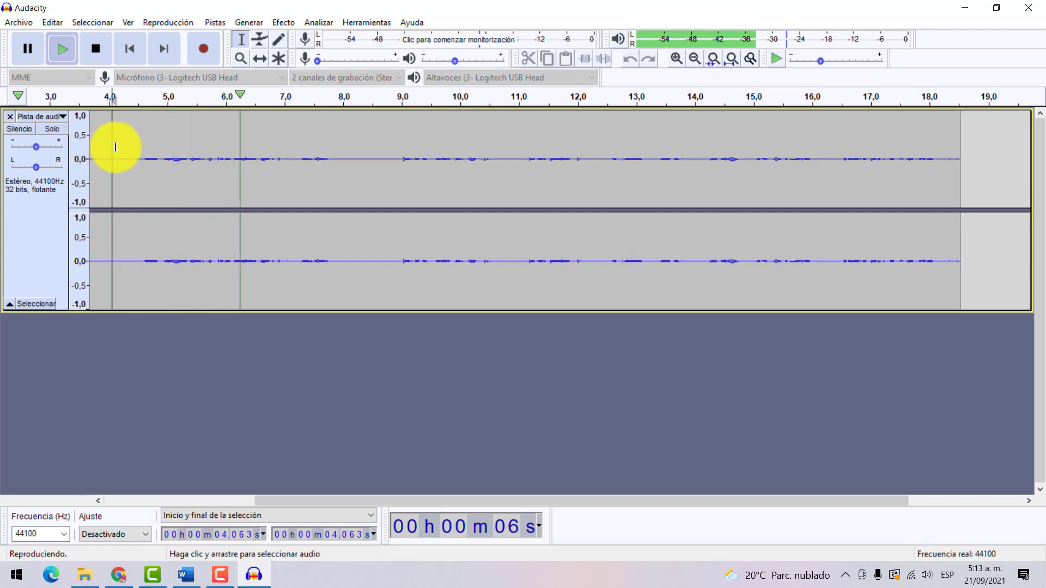
{"action": "key", "text": "space"}
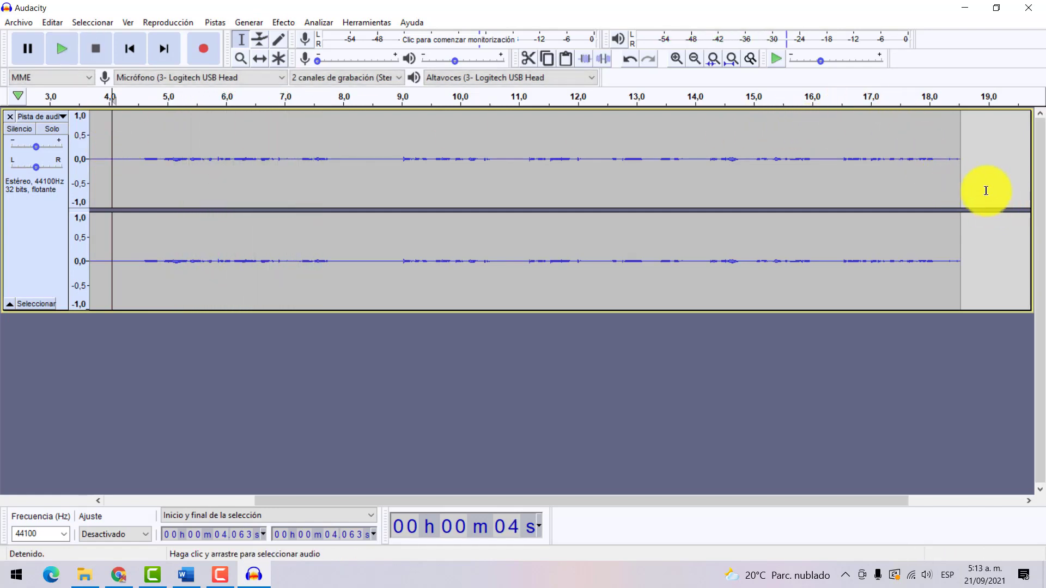
Select the recording from about 7.6 seconds to past its end, and remove the whole audio track from the project
{"action": "left_click_drag", "start_coordinate": [987, 191], "coordinate": [789, 184]}
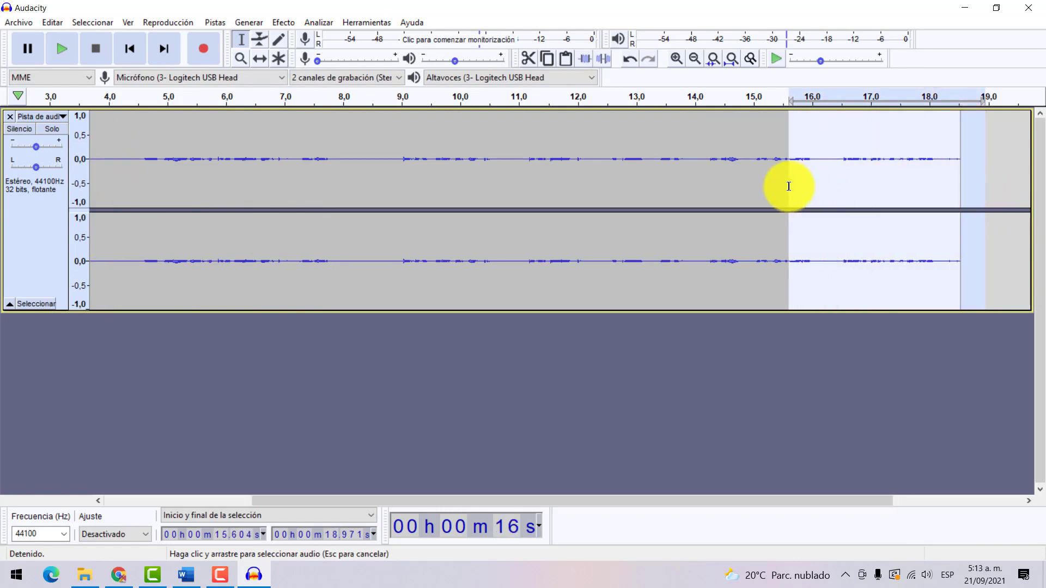
{"action": "left_click", "coordinate": [633, 180]}
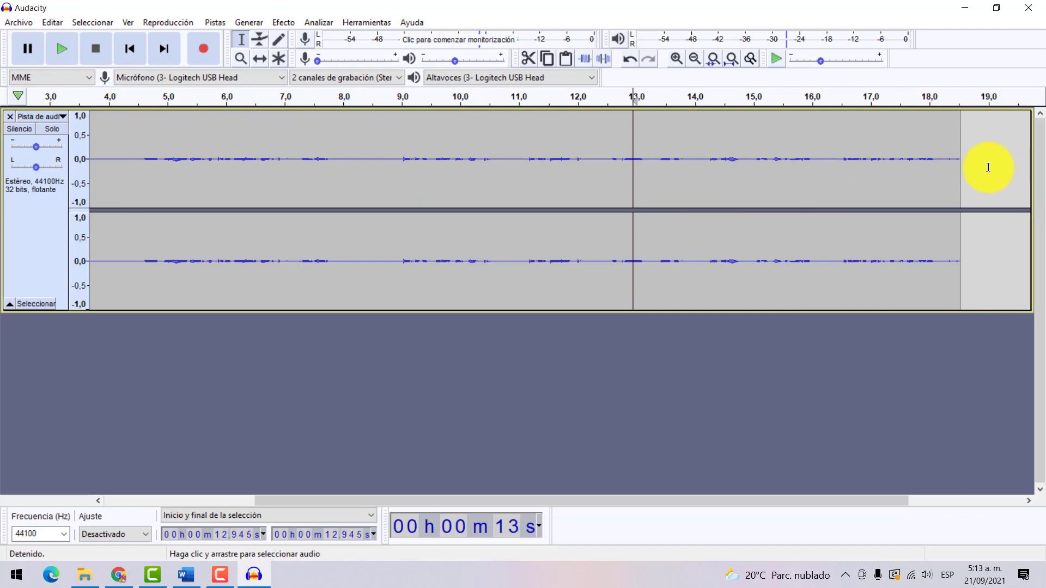
{"action": "left_click_drag", "start_coordinate": [983, 166], "coordinate": [319, 205]}
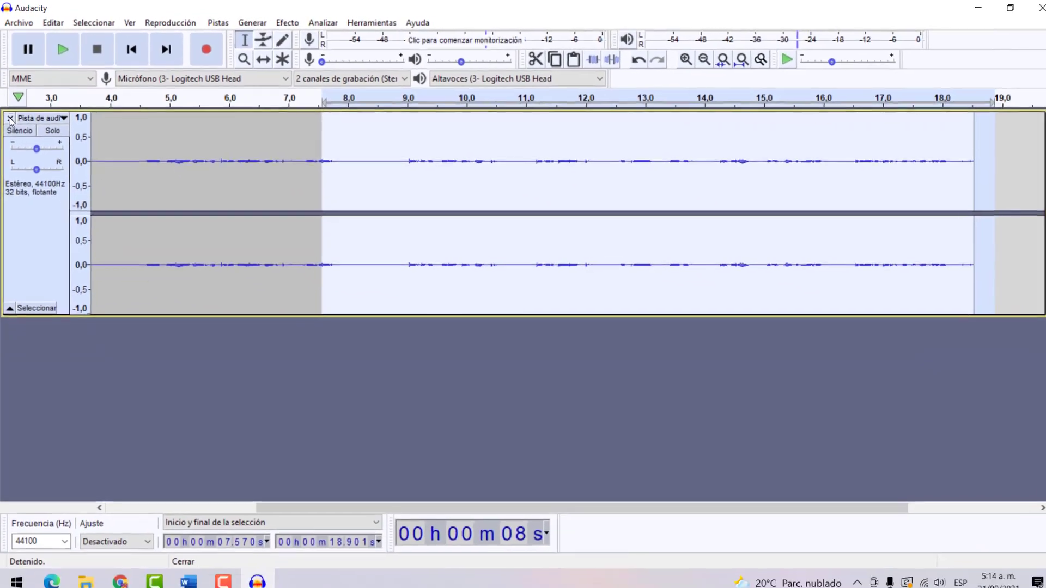
{"action": "left_click", "coordinate": [10, 118]}
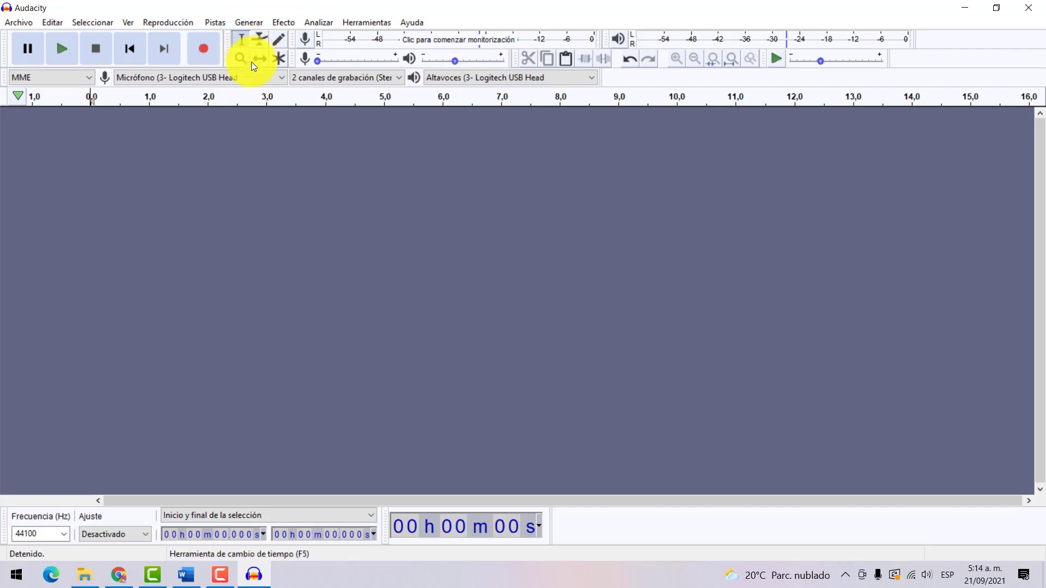
Reselect the Logitech USB headset microphone as the recording device for a new take
{"action": "left_click", "coordinate": [279, 77]}
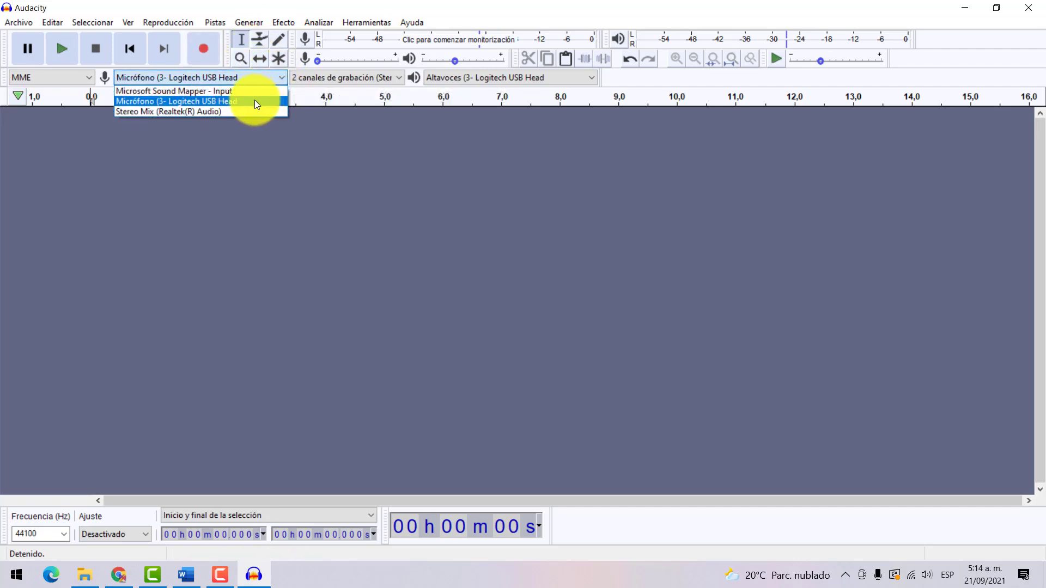
{"action": "left_click", "coordinate": [254, 101]}
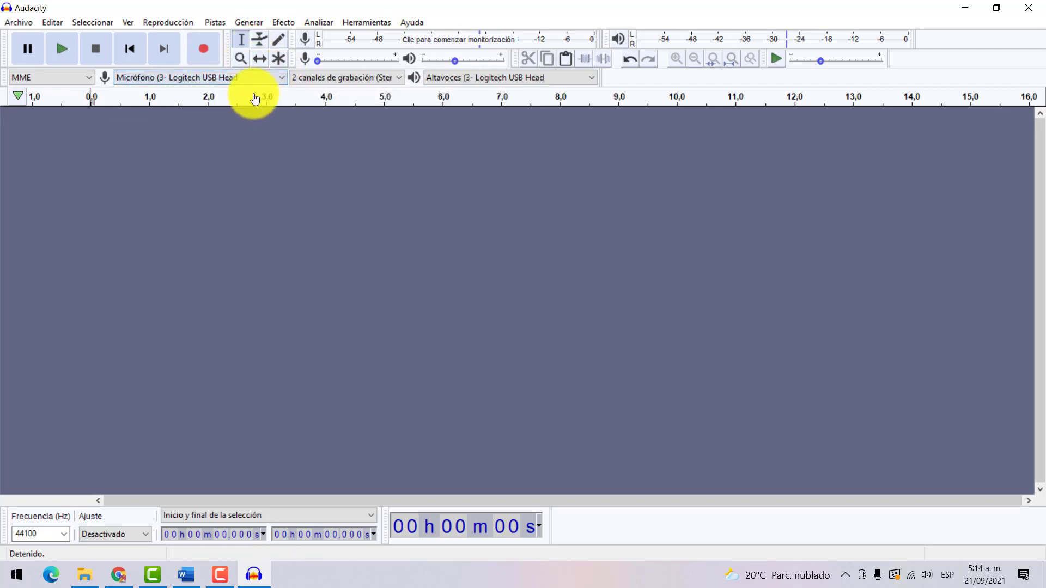
Select the Logitech USB headset speakers as the playback device and start recording a new track
{"action": "left_click", "coordinate": [593, 79]}
{"action": "left_click", "coordinate": [559, 100]}
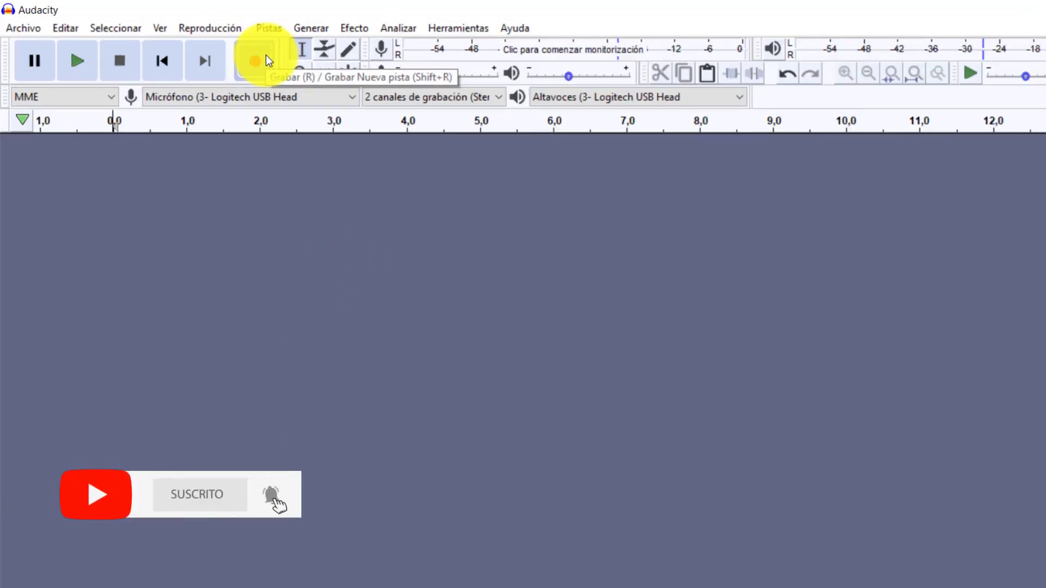
{"action": "left_click", "coordinate": [266, 55]}
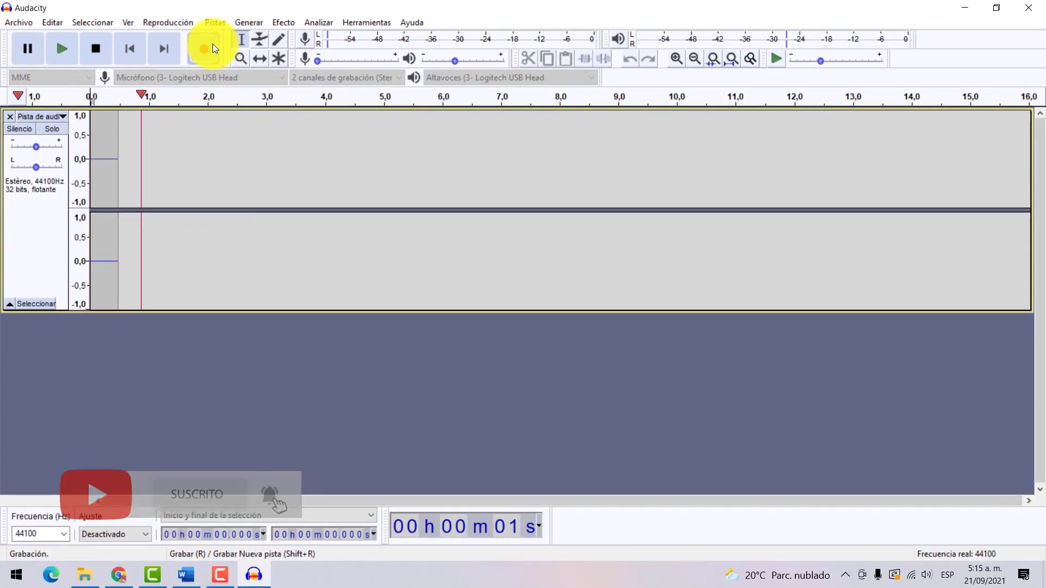
Follow the Word script's sequences 1 to 5 while the voice is being recorded, and return to Audacity to stop the take at about 47 seconds
{"action": "left_click", "coordinate": [186, 575]}
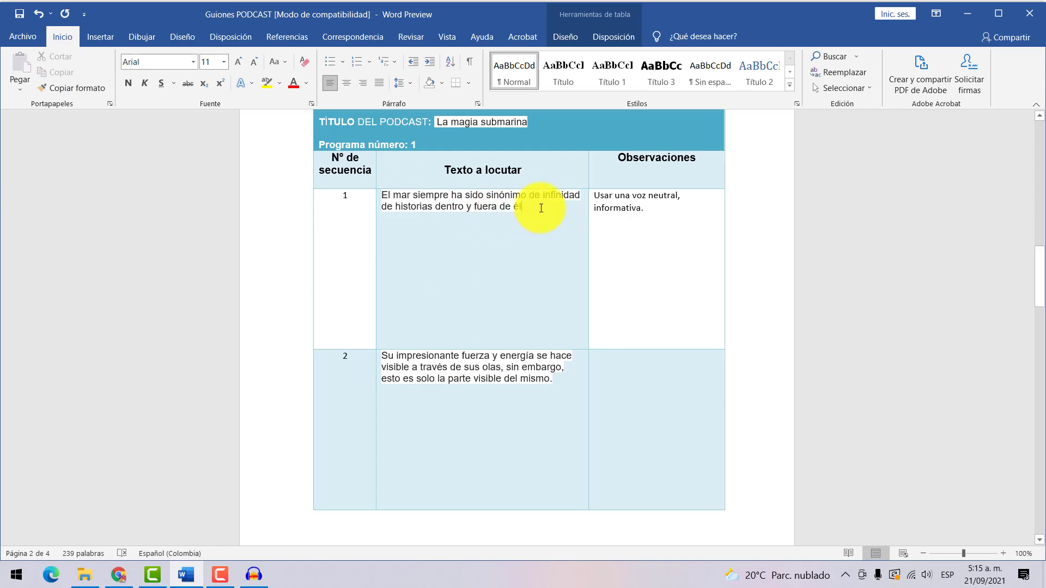
{"action": "scroll", "coordinate": [541, 208], "scroll_direction": "down", "scroll_amount": 2}
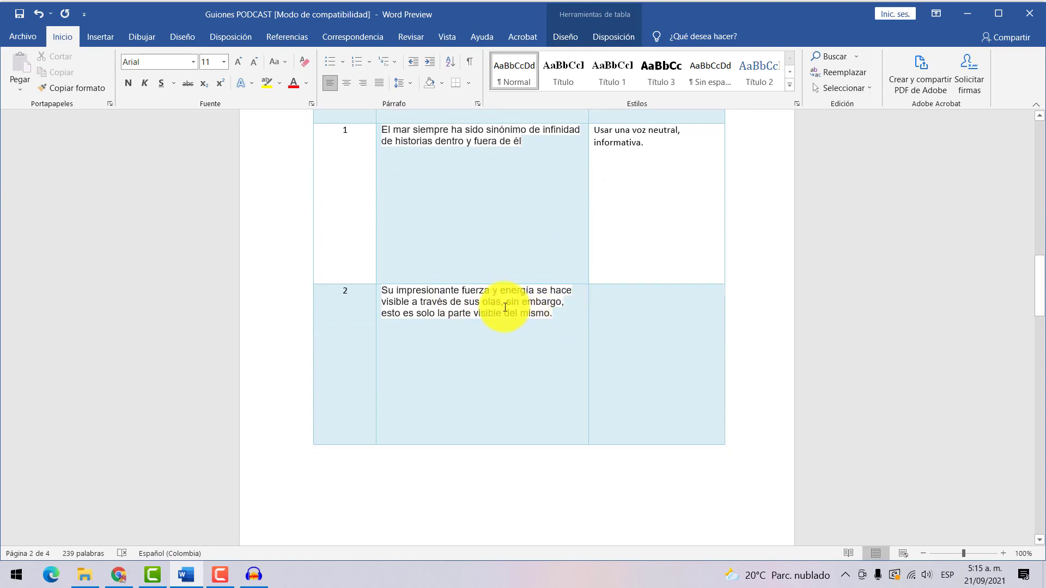
{"action": "scroll", "coordinate": [567, 304], "scroll_direction": "down", "scroll_amount": 1}
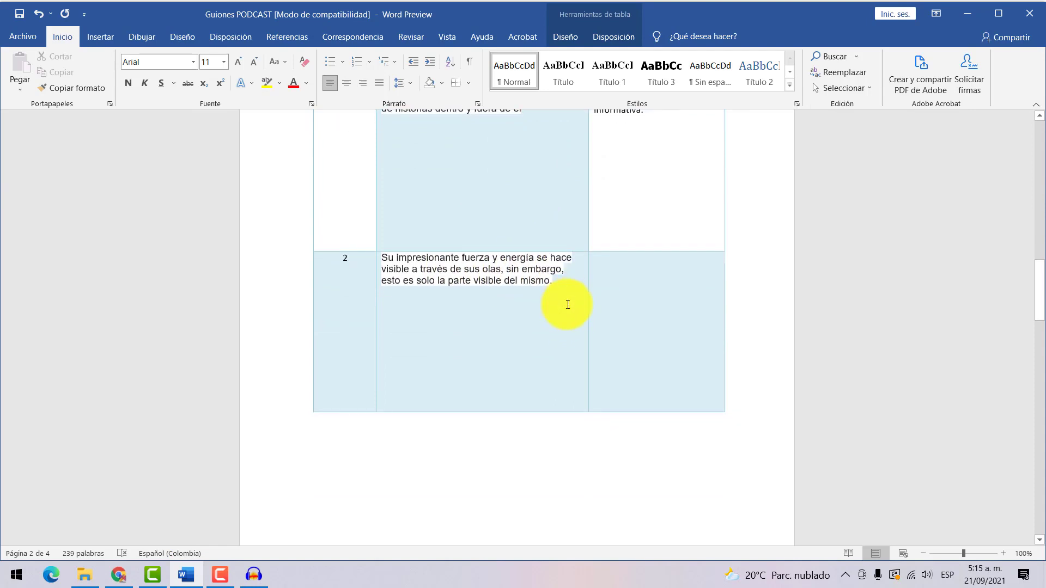
{"action": "scroll", "coordinate": [562, 294], "scroll_direction": "down", "scroll_amount": 1}
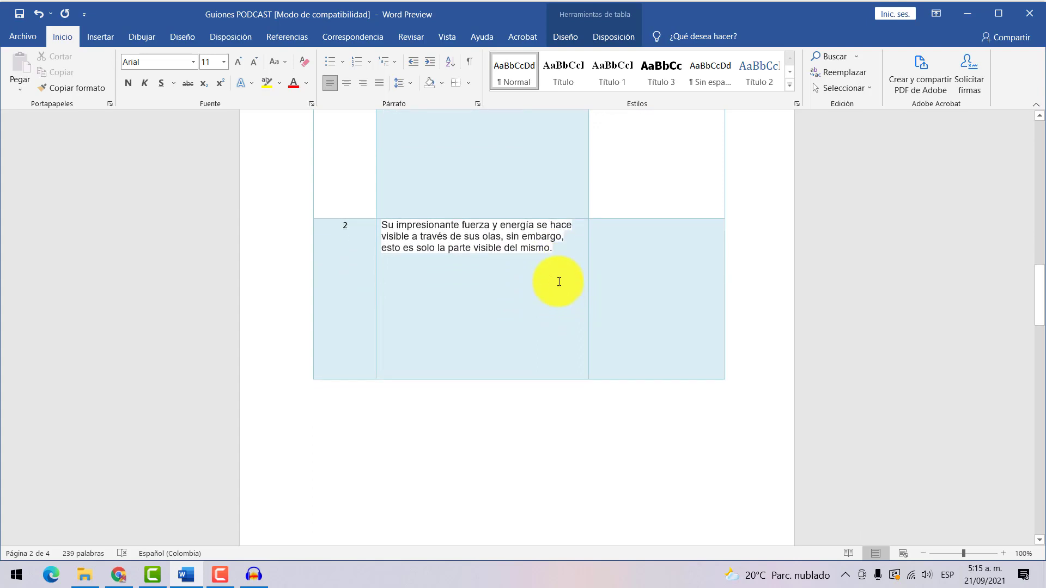
{"action": "scroll", "coordinate": [559, 281], "scroll_direction": "down", "scroll_amount": 9}
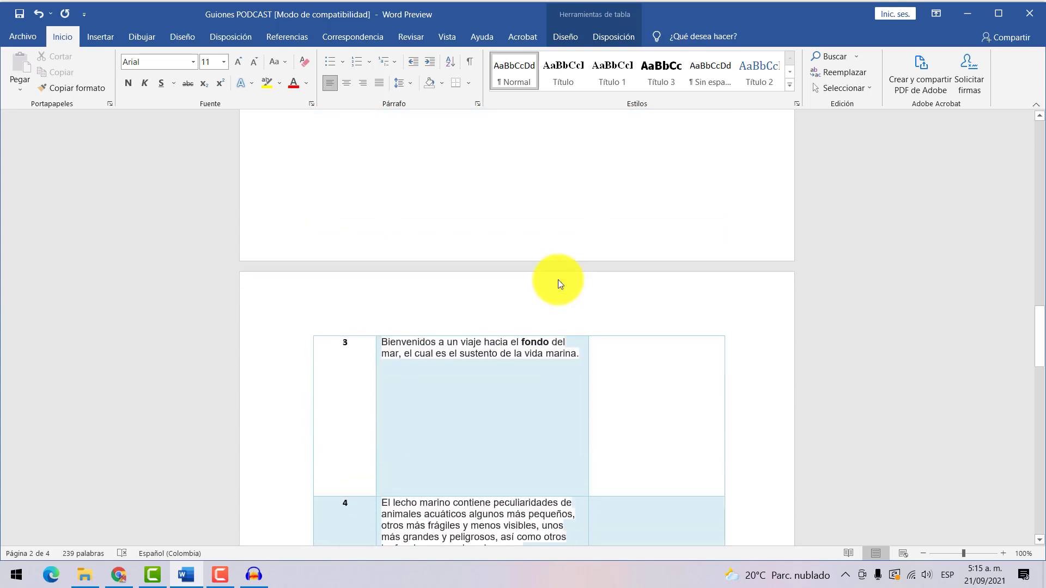
{"action": "scroll", "coordinate": [558, 282], "scroll_direction": "down", "scroll_amount": 1}
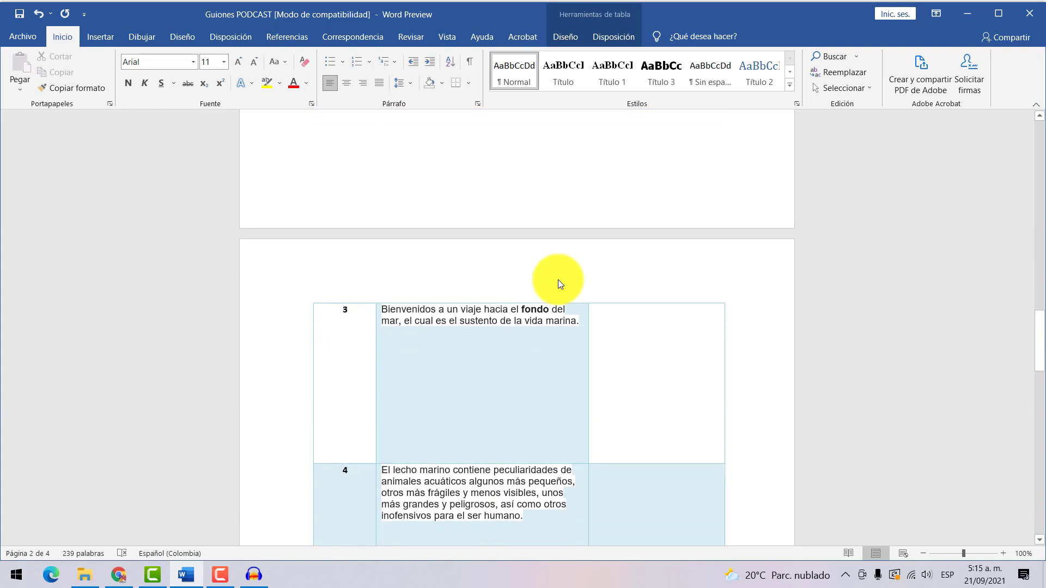
{"action": "scroll", "coordinate": [558, 282], "scroll_direction": "down", "scroll_amount": 6}
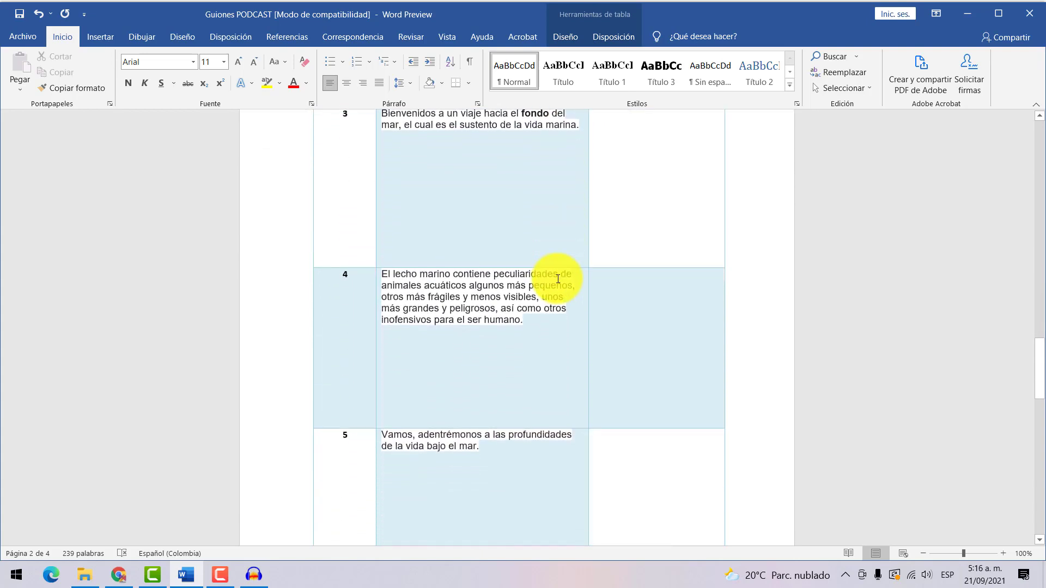
{"action": "scroll", "coordinate": [558, 279], "scroll_direction": "down", "scroll_amount": 2}
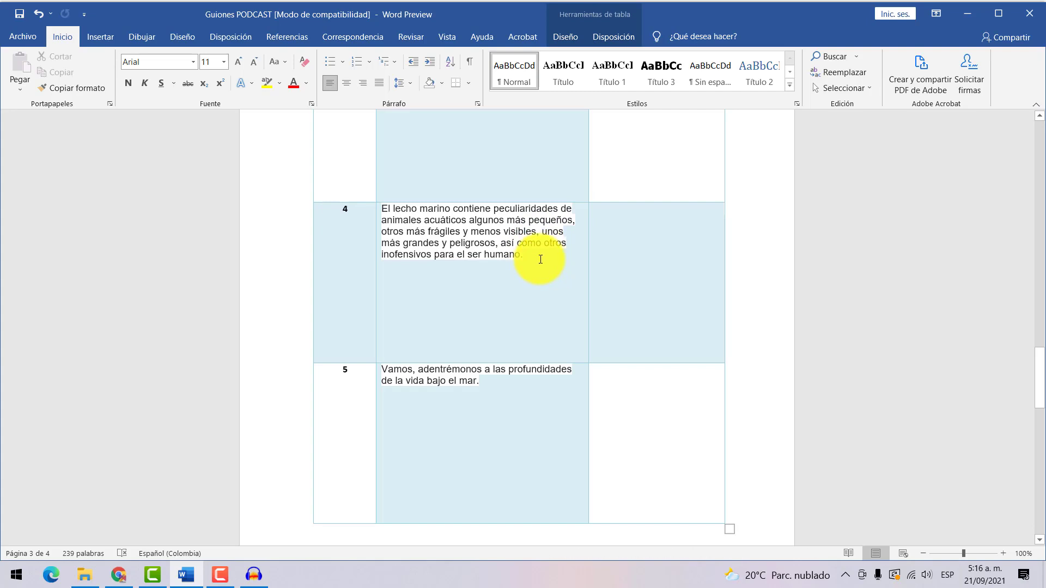
{"action": "scroll", "coordinate": [540, 260], "scroll_direction": "down", "scroll_amount": 1}
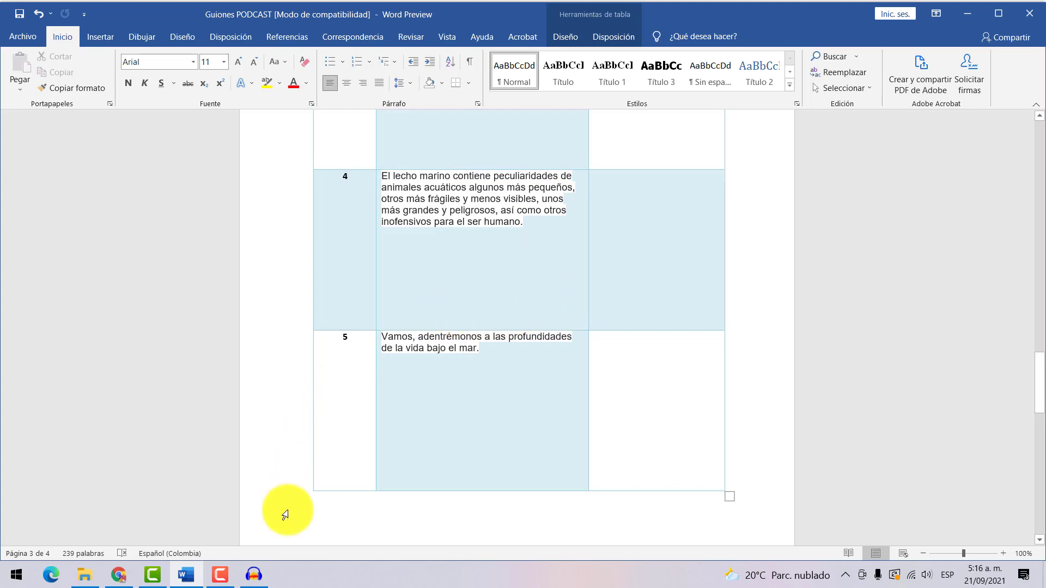
{"action": "left_click", "coordinate": [254, 575]}
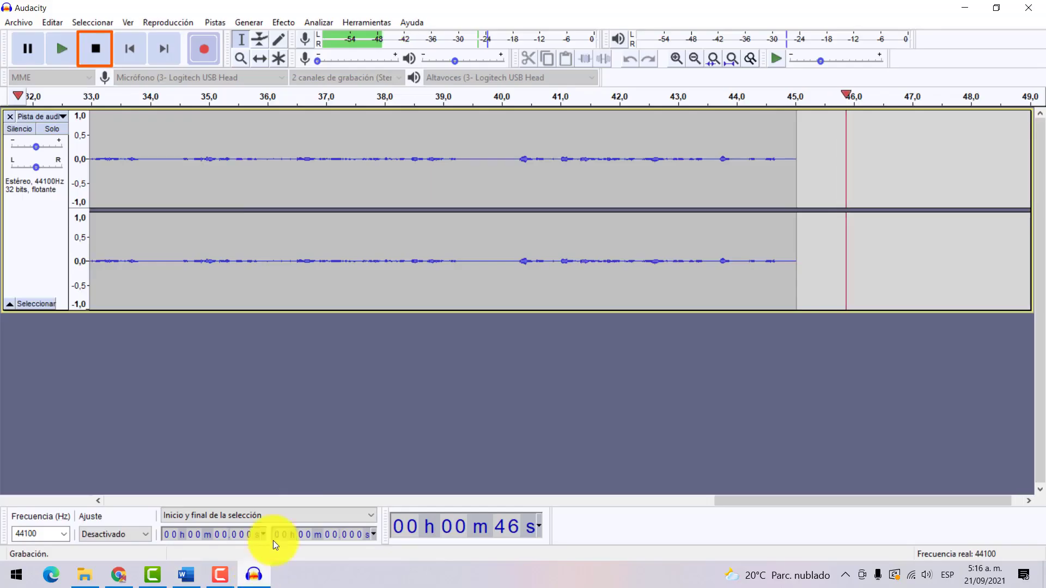
{"action": "left_click", "coordinate": [95, 52]}
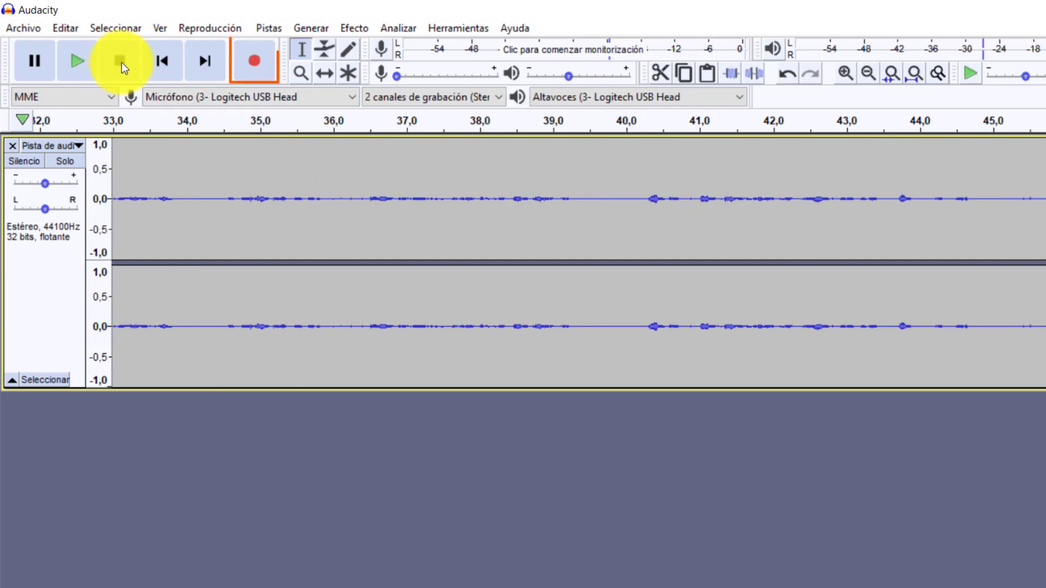
{"action": "double_click", "coordinate": [191, 203]}
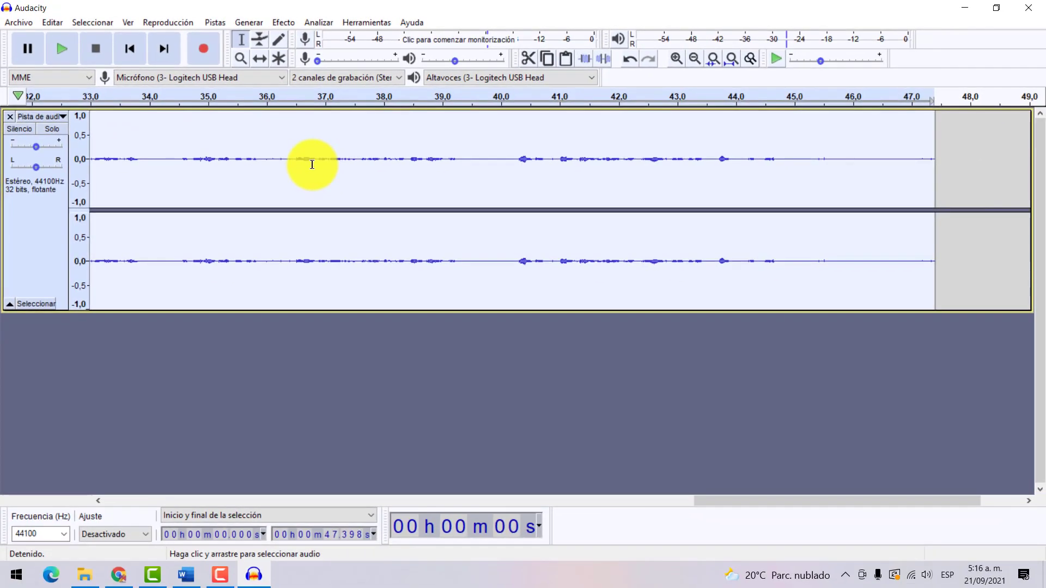
{"action": "left_click", "coordinate": [668, 200]}
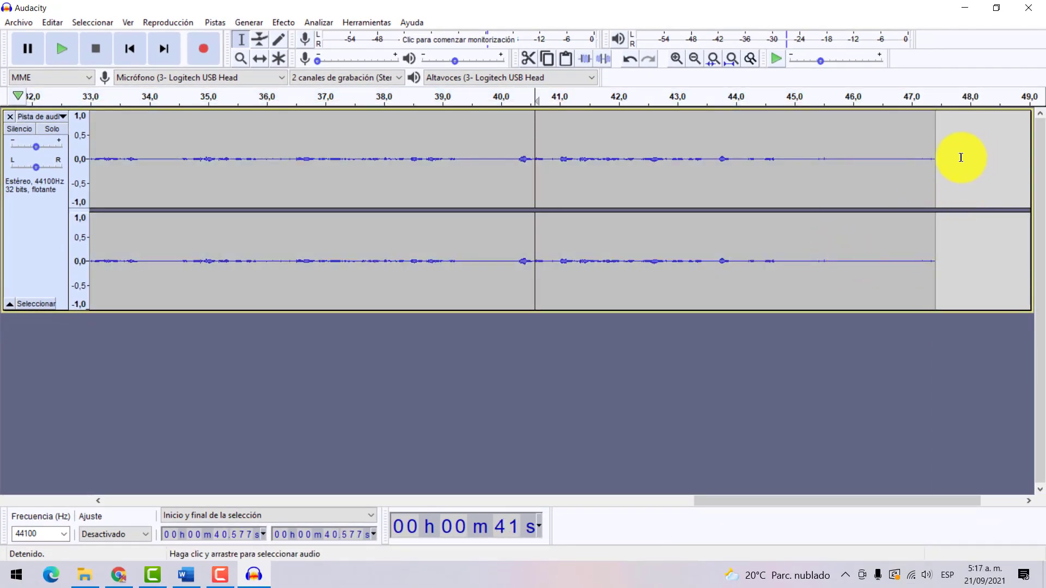
{"action": "left_click_drag", "start_coordinate": [961, 155], "coordinate": [845, 156]}
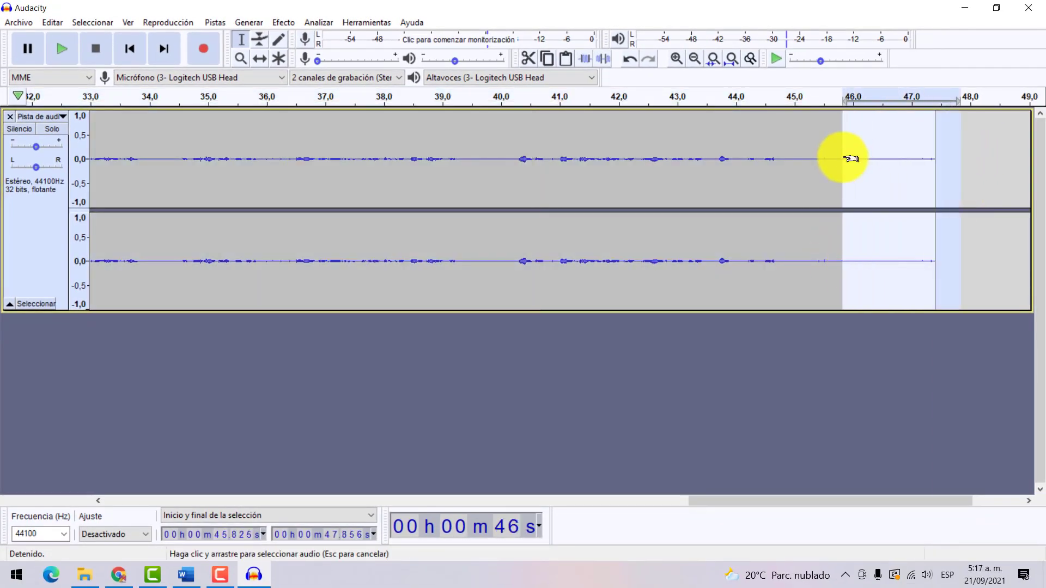
{"action": "left_click", "coordinate": [947, 153]}
Select the whole recording from its end back to the start, and apply Amplify with a new peak amplitude of 0,0 dB
{"action": "left_click_drag", "start_coordinate": [943, 150], "coordinate": [1, 186]}
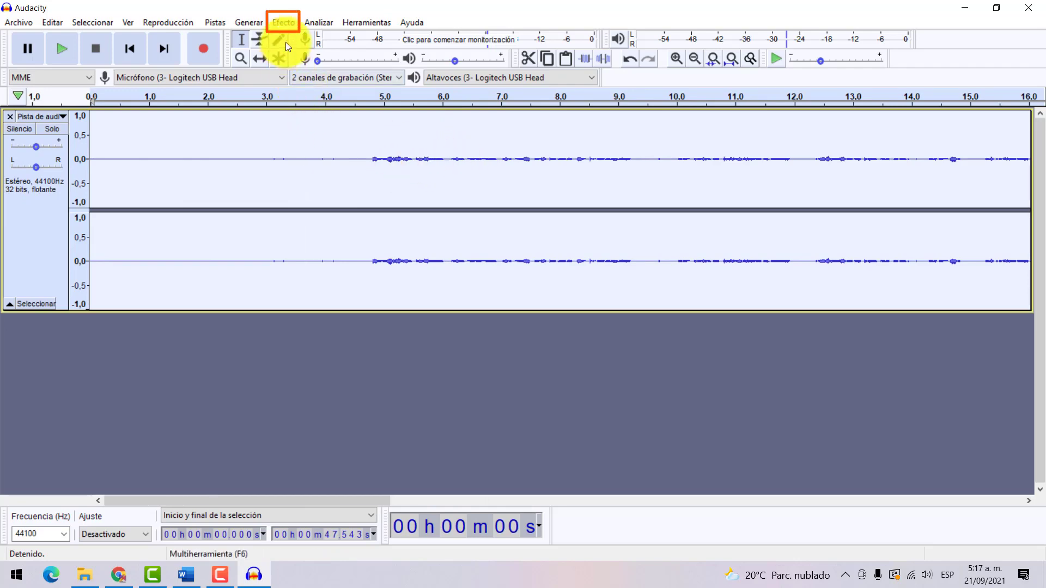
{"action": "left_click", "coordinate": [283, 24]}
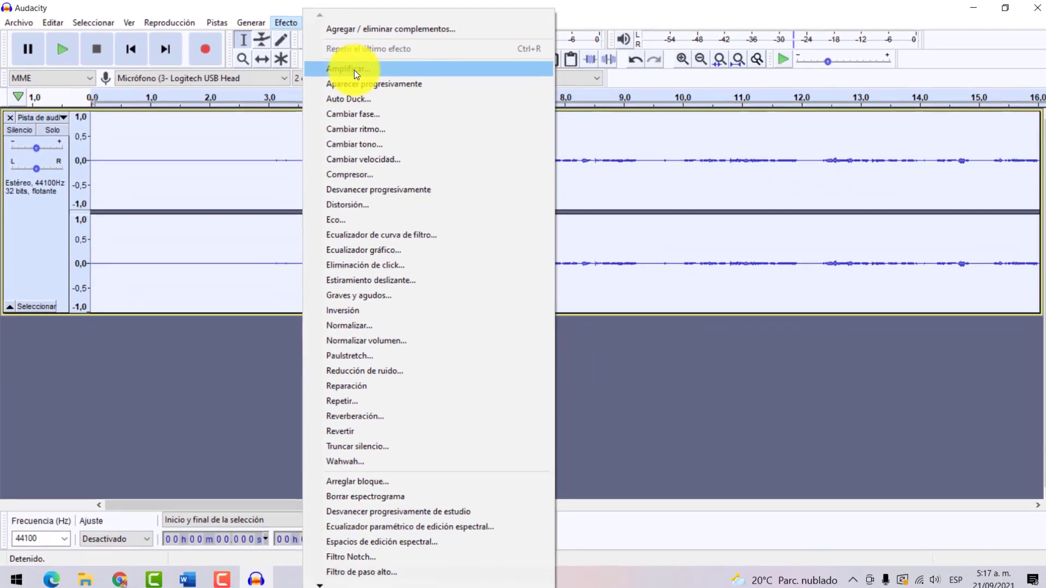
{"action": "left_click", "coordinate": [439, 87]}
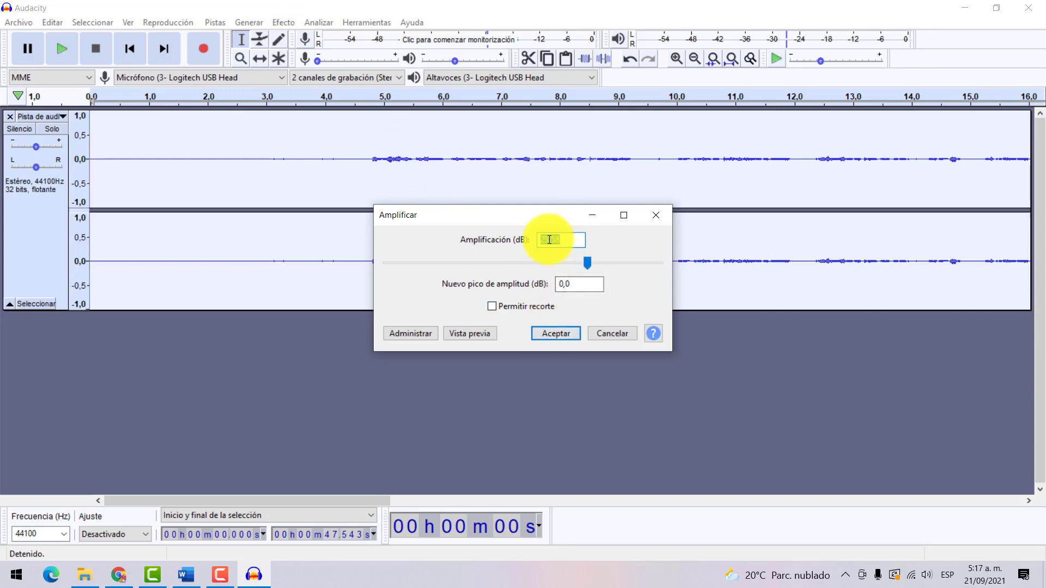
{"action": "left_click", "coordinate": [555, 335]}
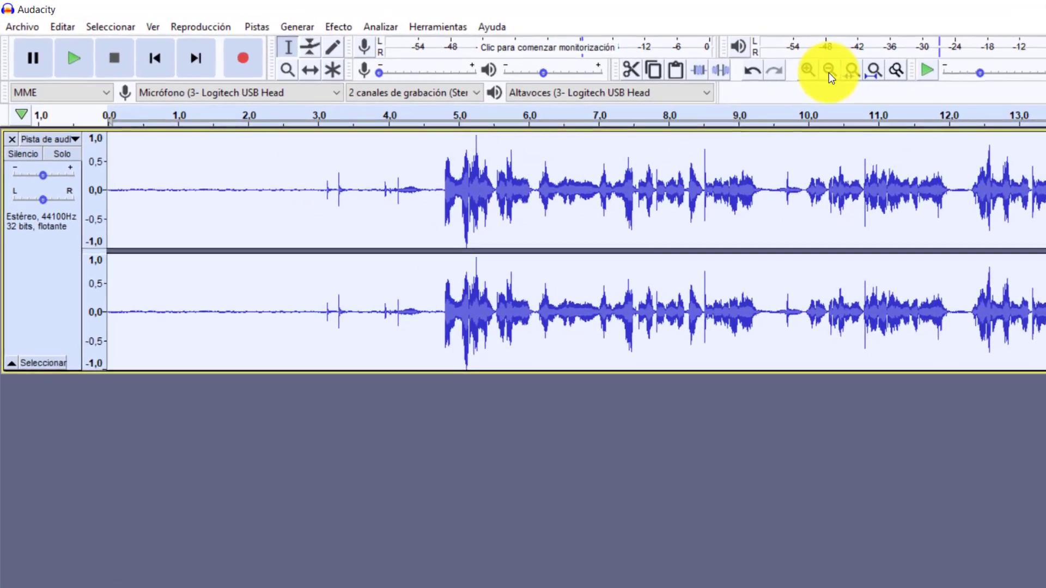
Play back the amplified recording from about 2.4 seconds for several seconds, and stop it
{"action": "left_click", "coordinate": [867, 74]}
{"action": "left_click", "coordinate": [867, 74]}
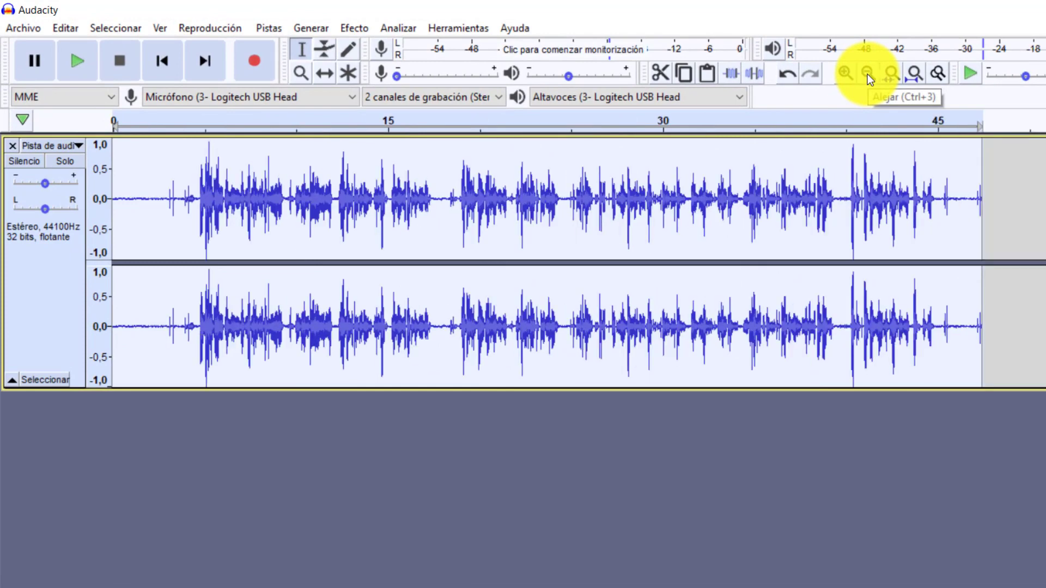
{"action": "left_click", "coordinate": [156, 192]}
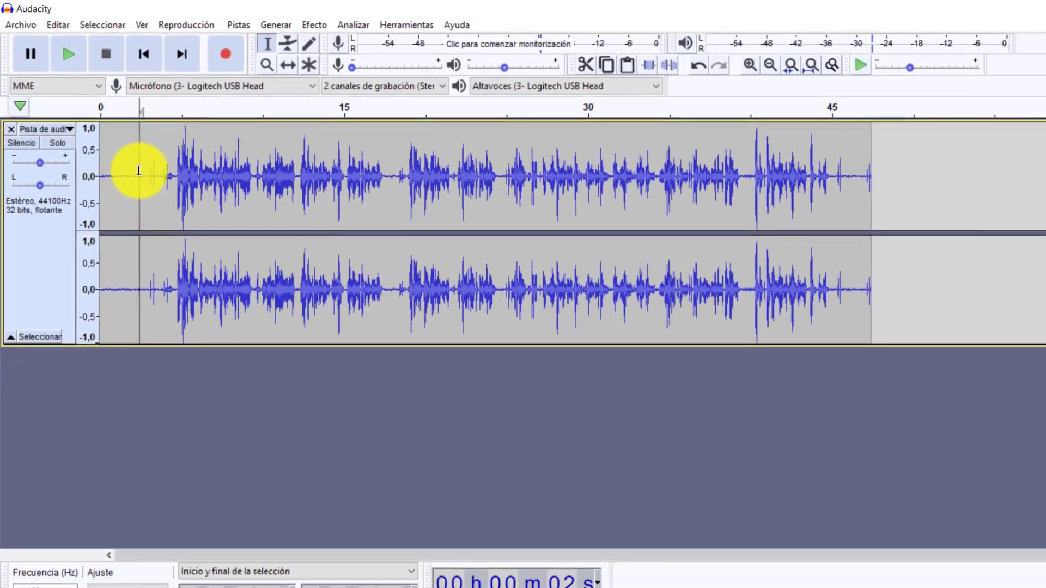
{"action": "key", "text": "space"}
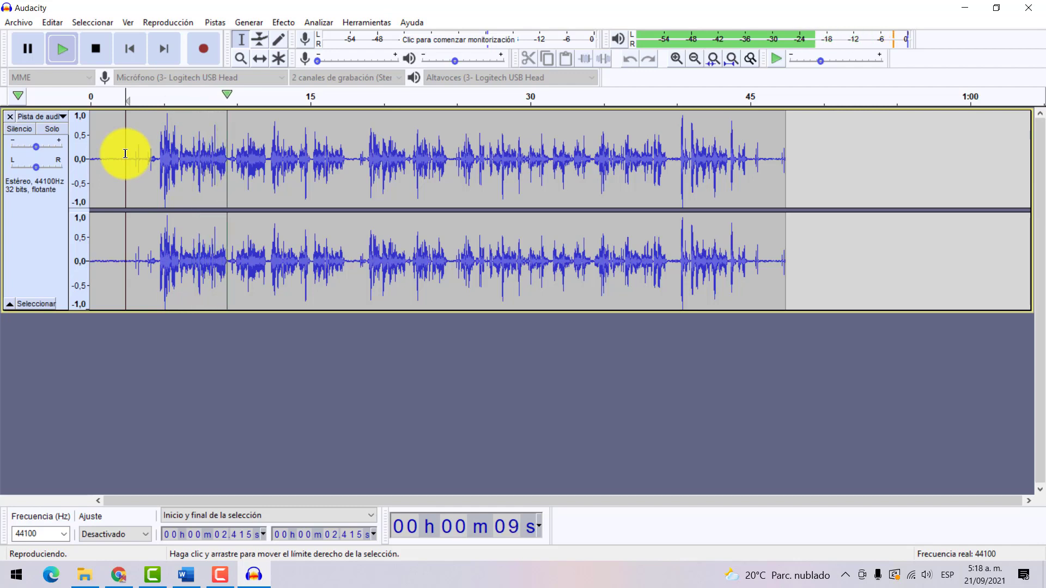
{"action": "key", "text": "space"}
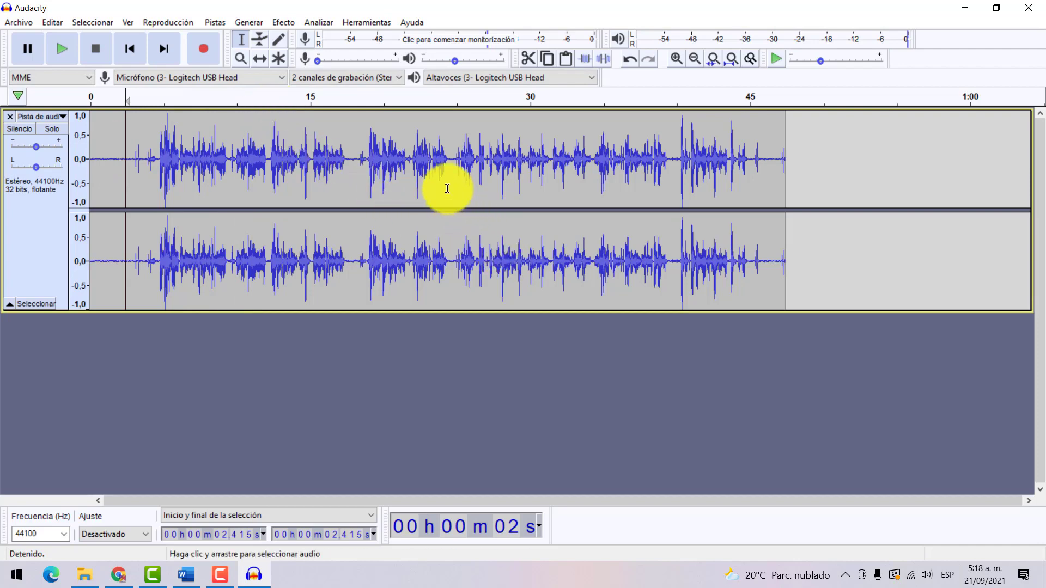
Select the stray noises before the speech, from about 2.9 to 4.6 seconds, and delete that section
{"action": "key", "text": "ctrl+a"}
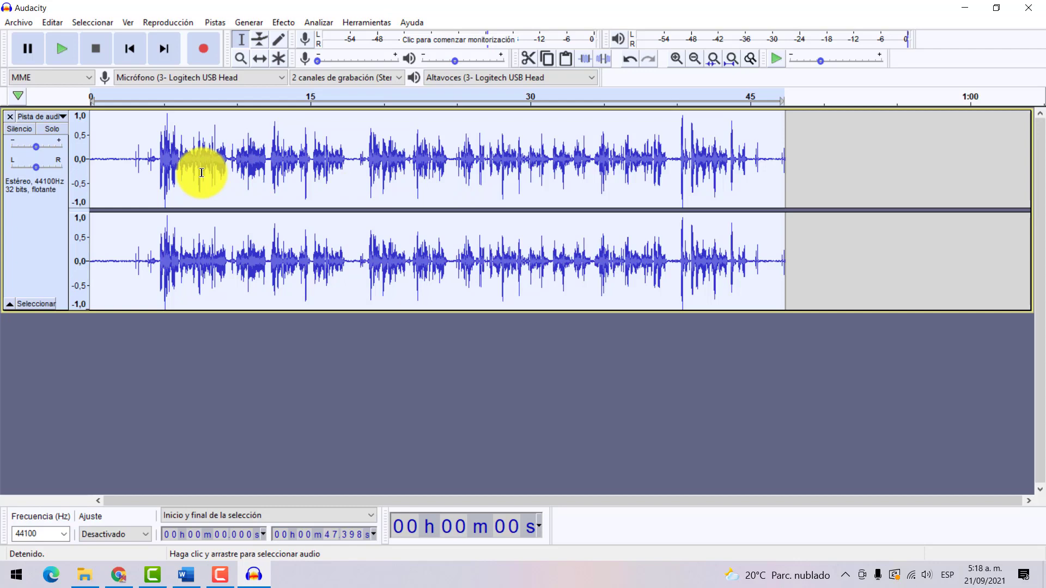
{"action": "left_click", "coordinate": [153, 153]}
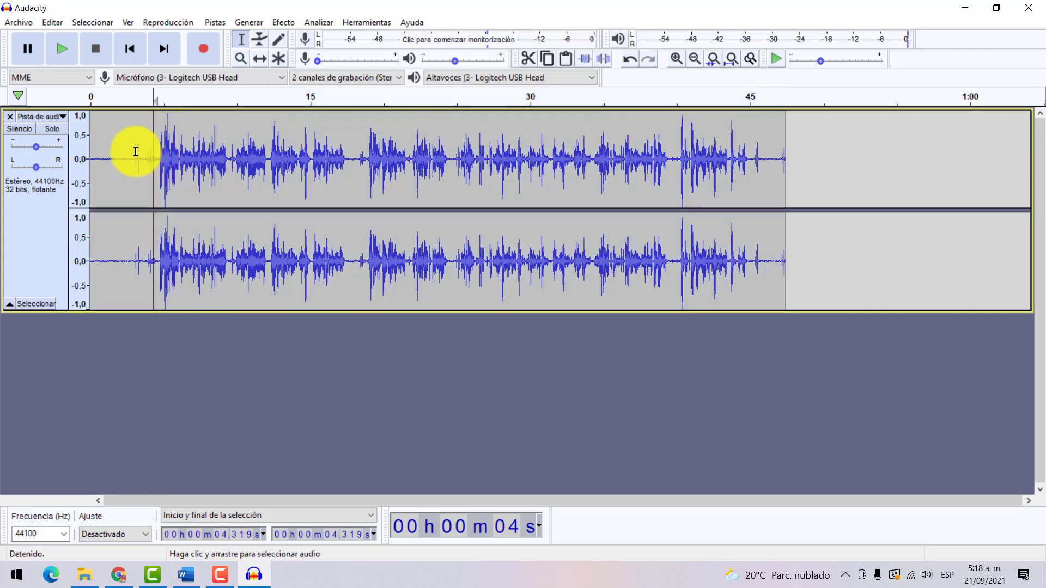
{"action": "left_click", "coordinate": [677, 58]}
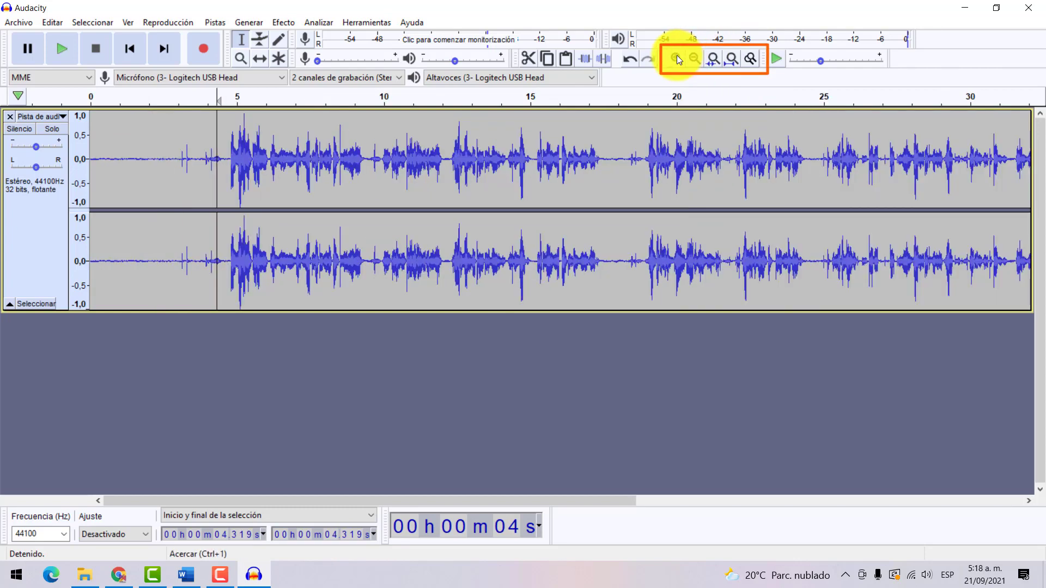
{"action": "left_click", "coordinate": [676, 58]}
{"action": "left_click_drag", "start_coordinate": [356, 158], "coordinate": [262, 159]}
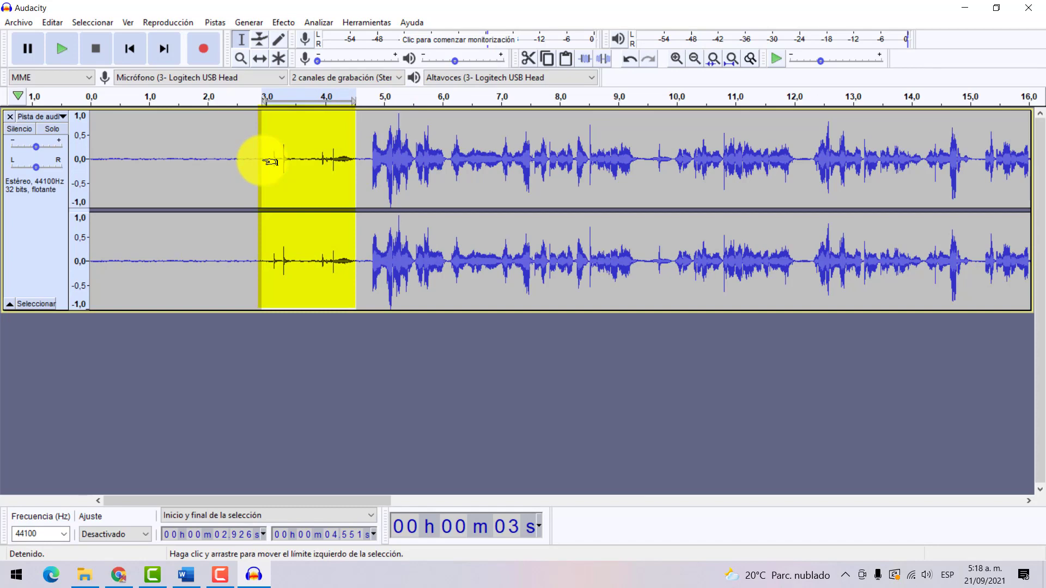
{"action": "key", "text": "Delete"}
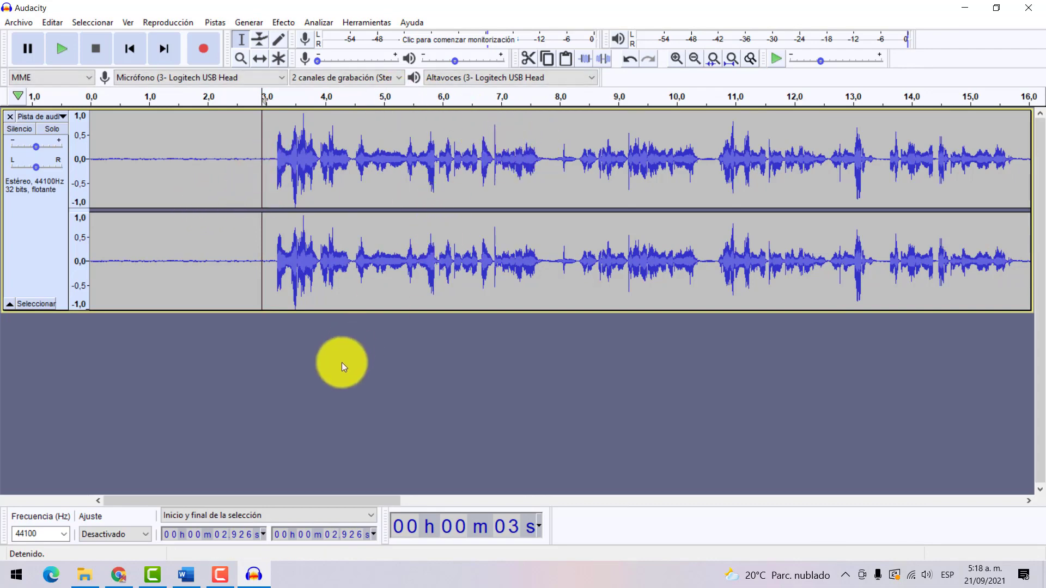
Select the lead-in from the start to about 3 seconds, reduce it with Amplify at about -46,3 dB, and clear the selection
{"action": "left_click_drag", "start_coordinate": [374, 498], "coordinate": [189, 475]}
{"action": "left_click_drag", "start_coordinate": [267, 159], "coordinate": [39, 168]}
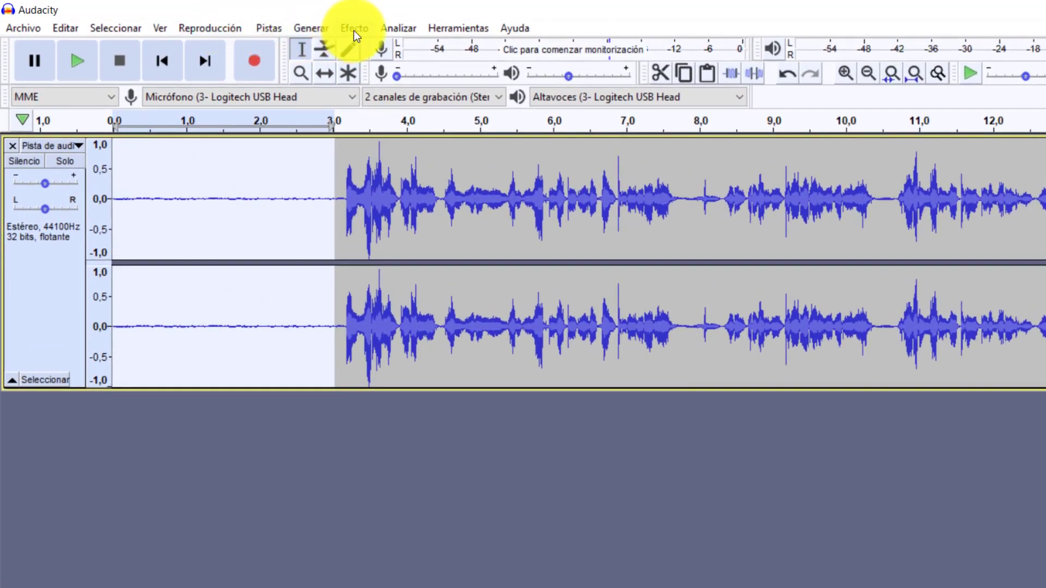
{"action": "left_click", "coordinate": [354, 29]}
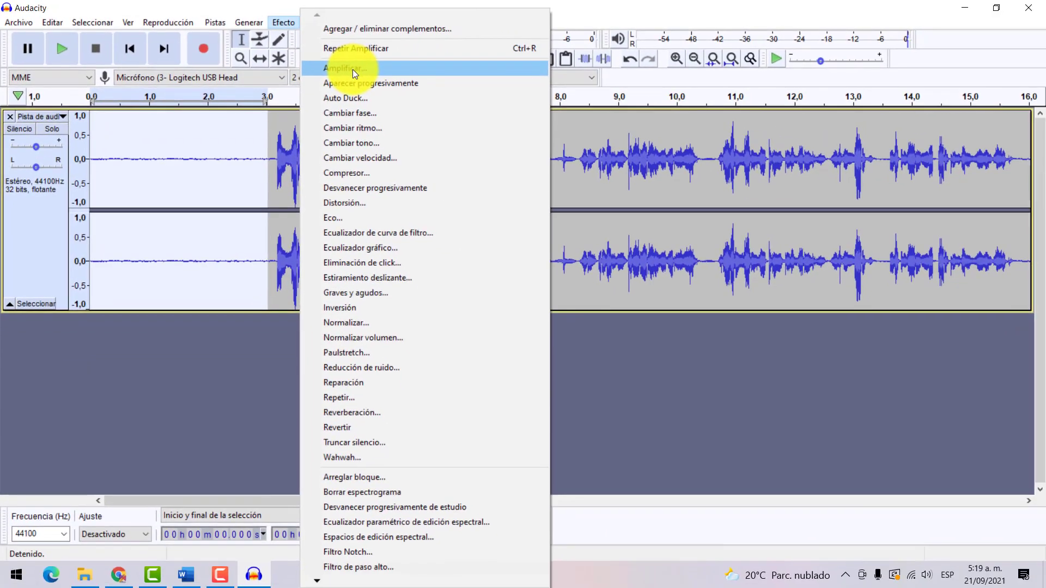
{"action": "left_click", "coordinate": [431, 85]}
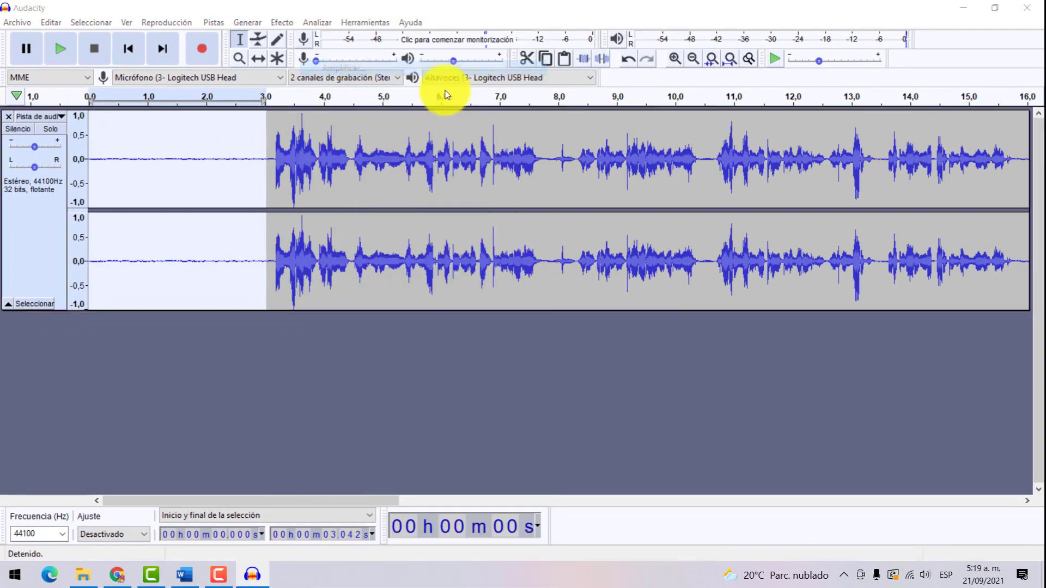
{"action": "left_click_drag", "start_coordinate": [611, 264], "coordinate": [374, 276]}
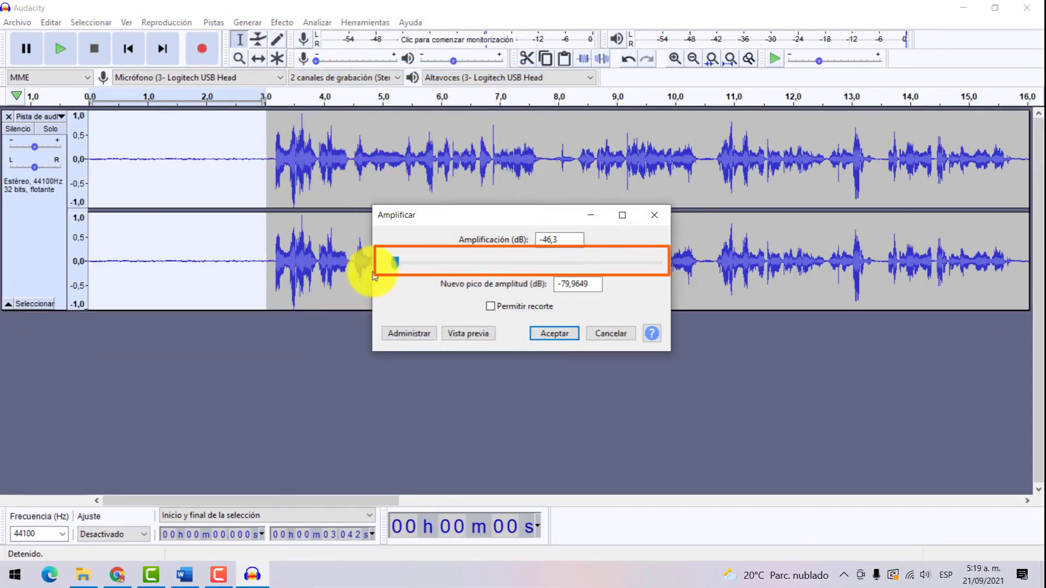
{"action": "left_click", "coordinate": [547, 333]}
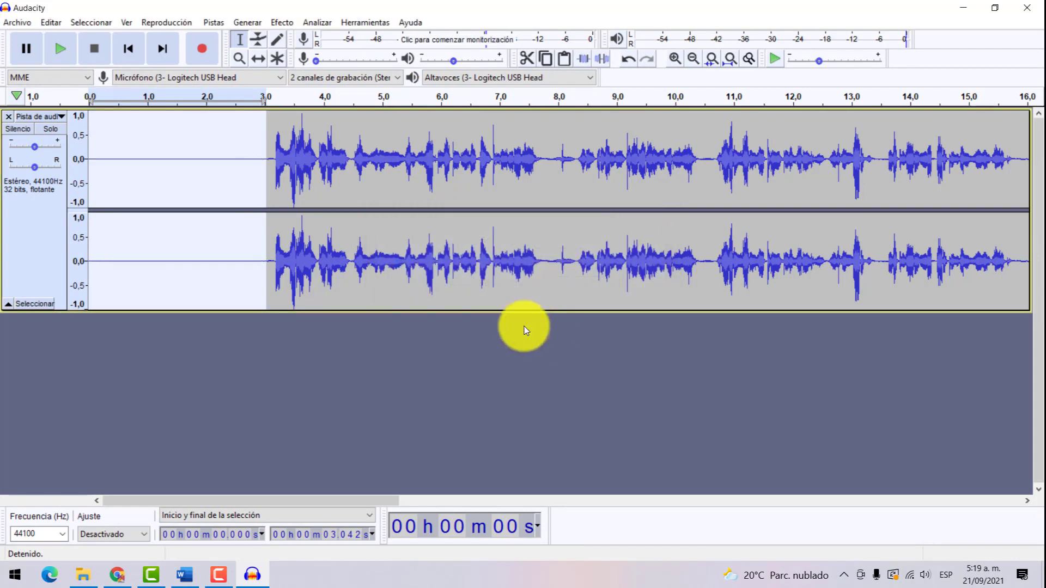
{"action": "left_click", "coordinate": [187, 158]}
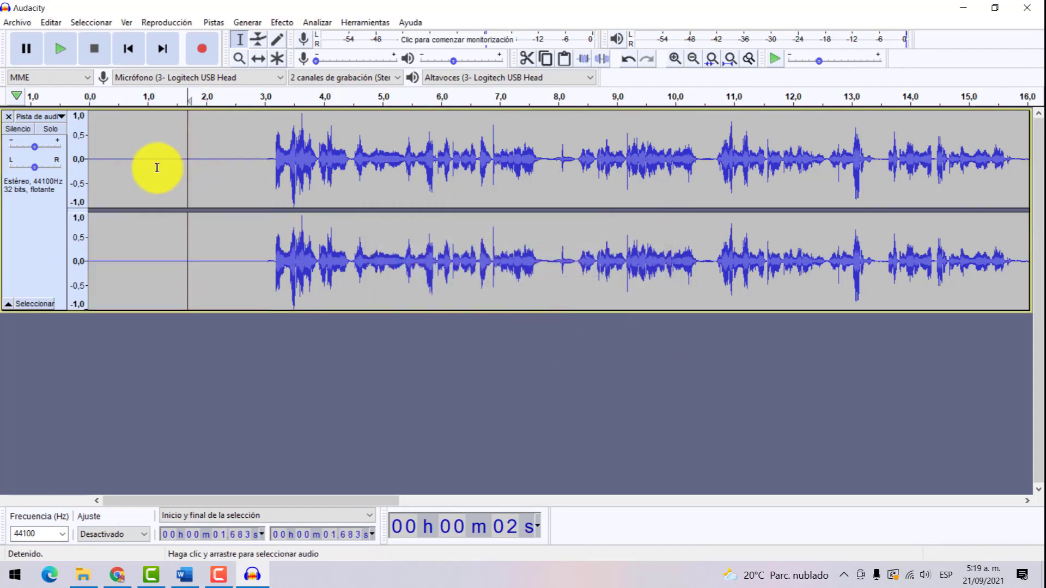
Check the opening by playing from about 1.7 seconds, and reduce the tail from about 43.4 to 46.3 seconds with Amplify at -50,0 dB
{"action": "key", "text": "space"}
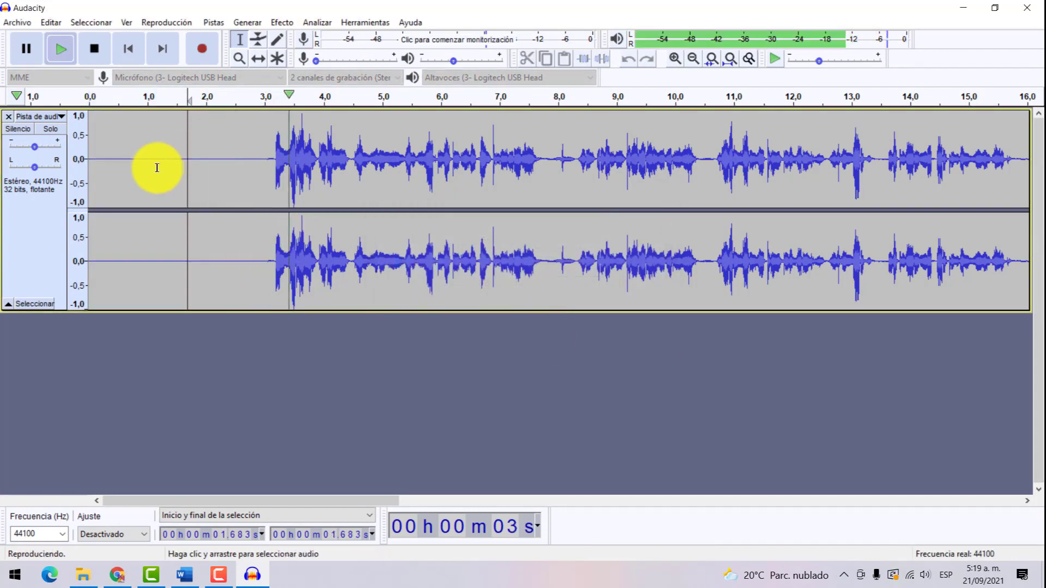
{"action": "key", "text": "space"}
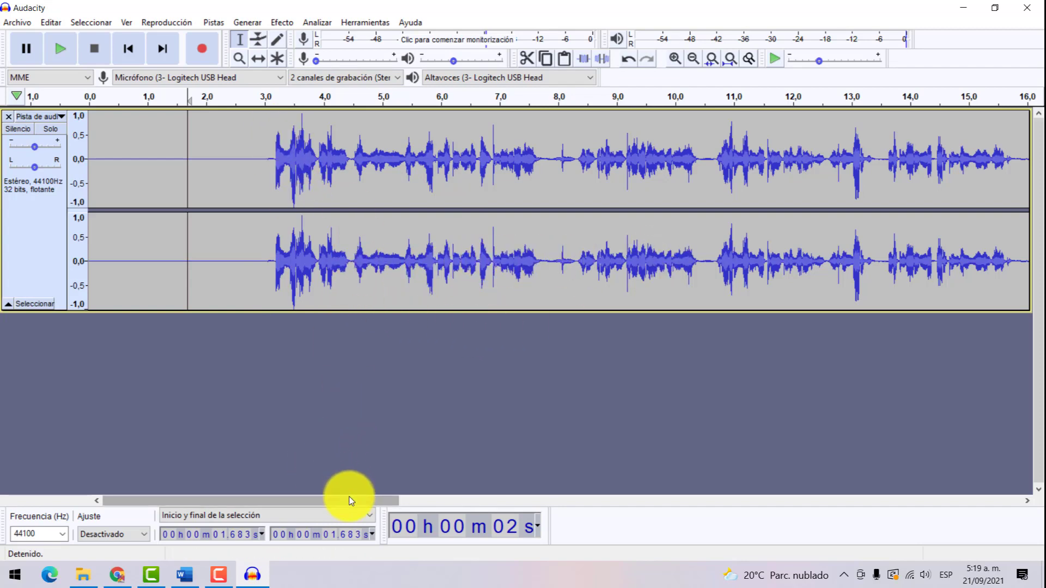
{"action": "left_click_drag", "start_coordinate": [410, 500], "coordinate": [980, 487]}
{"action": "left_click_drag", "start_coordinate": [653, 156], "coordinate": [822, 201]}
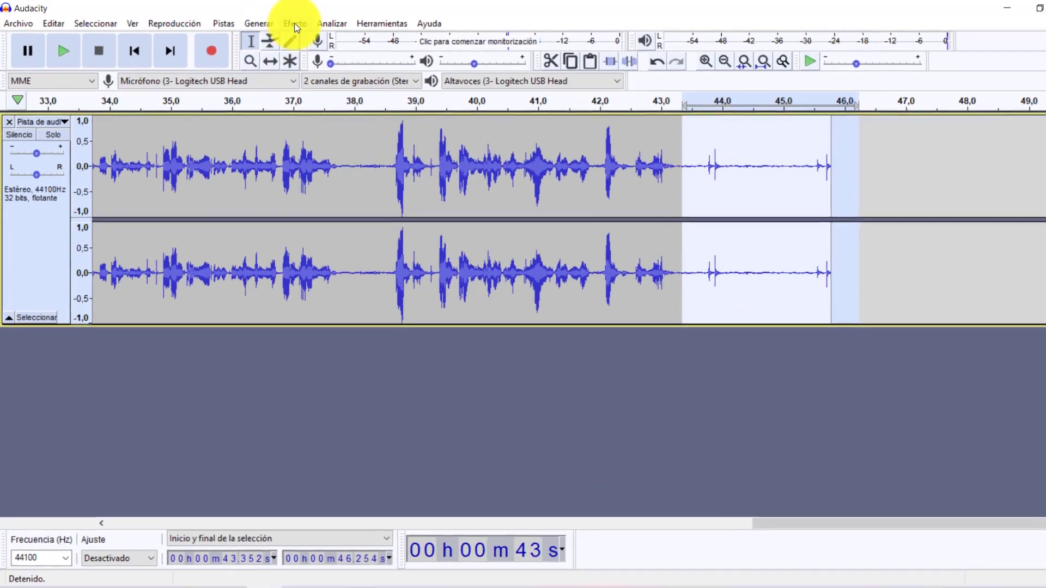
{"action": "left_click", "coordinate": [284, 23]}
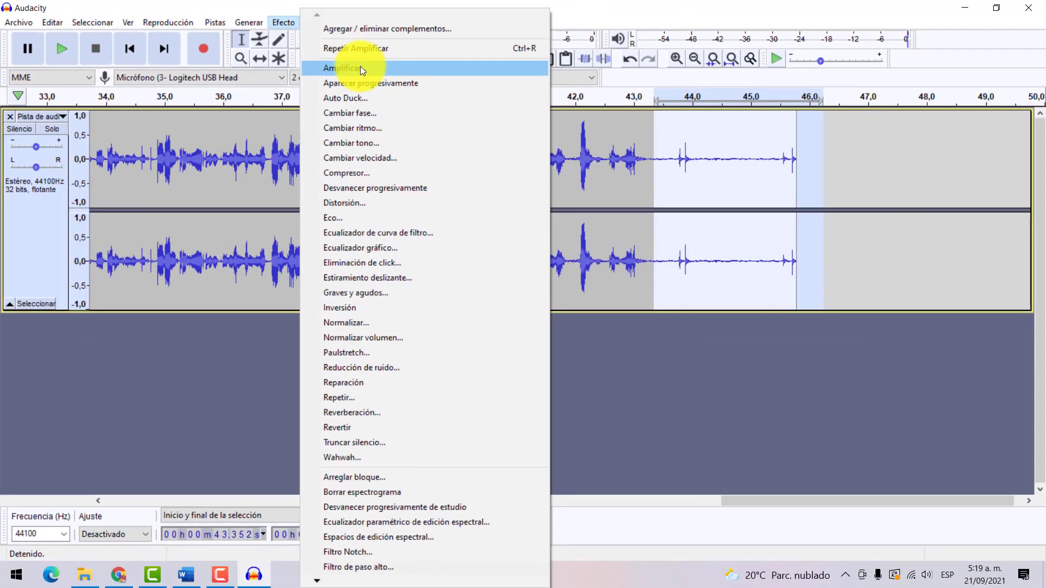
{"action": "left_click", "coordinate": [360, 67]}
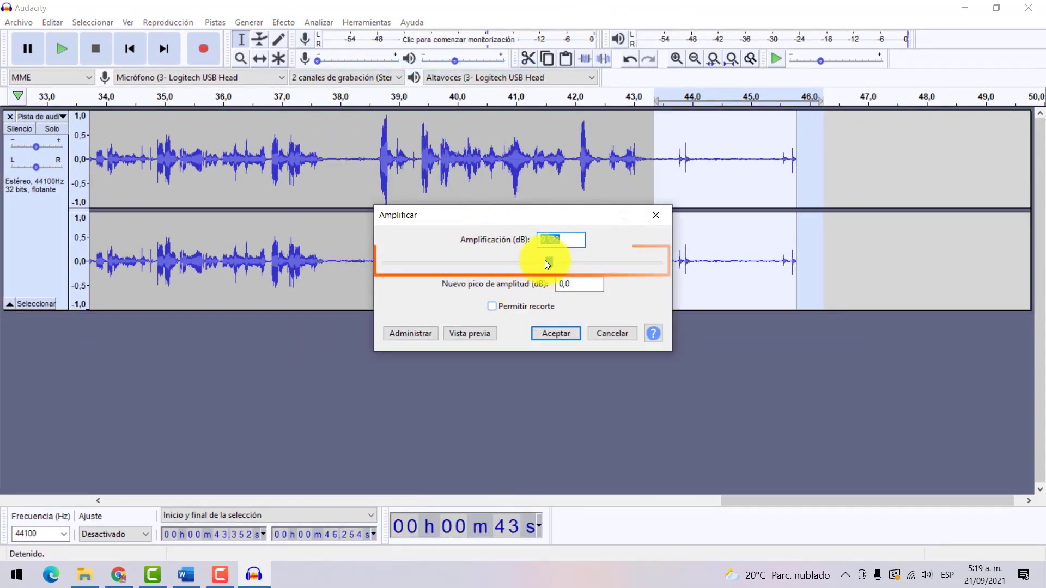
{"action": "left_click_drag", "start_coordinate": [548, 264], "coordinate": [380, 264]}
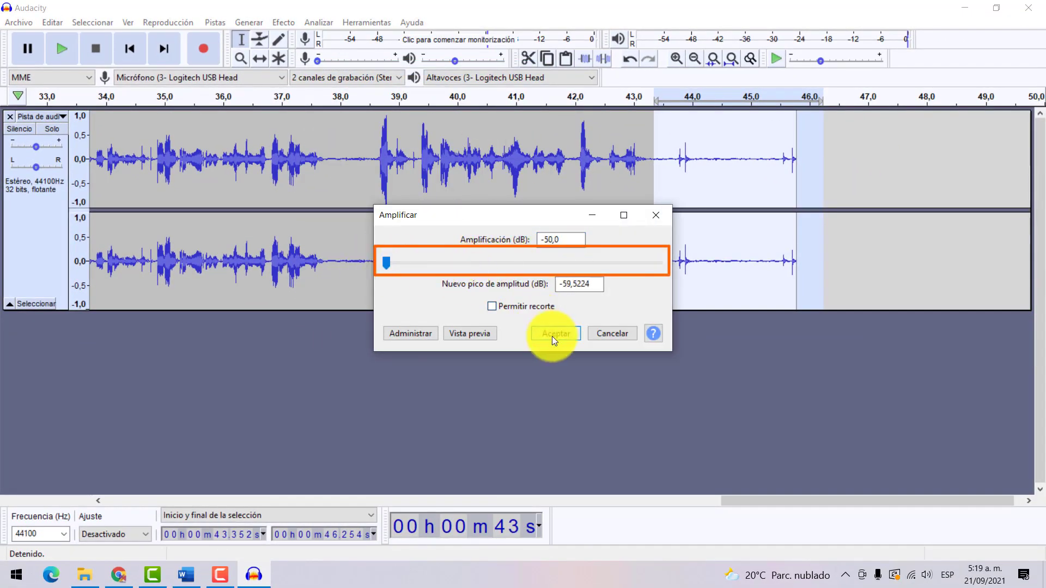
{"action": "left_click", "coordinate": [553, 335]}
{"action": "left_click", "coordinate": [472, 229]}
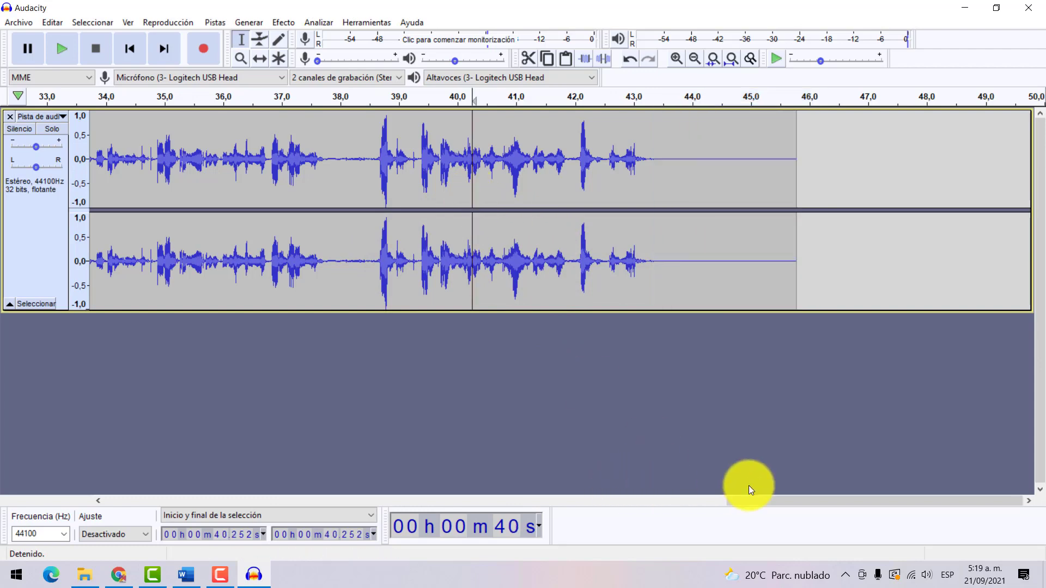
Play back the recording from about 2.7 seconds for several seconds, and stop it
{"action": "left_click", "coordinate": [691, 58]}
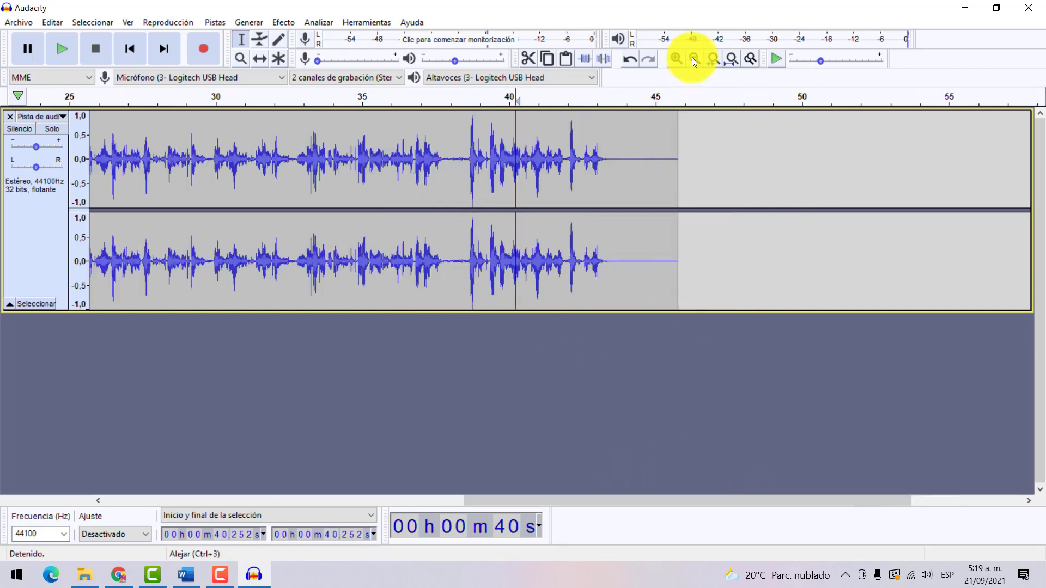
{"action": "left_click", "coordinate": [692, 57]}
{"action": "left_click", "coordinate": [692, 57]}
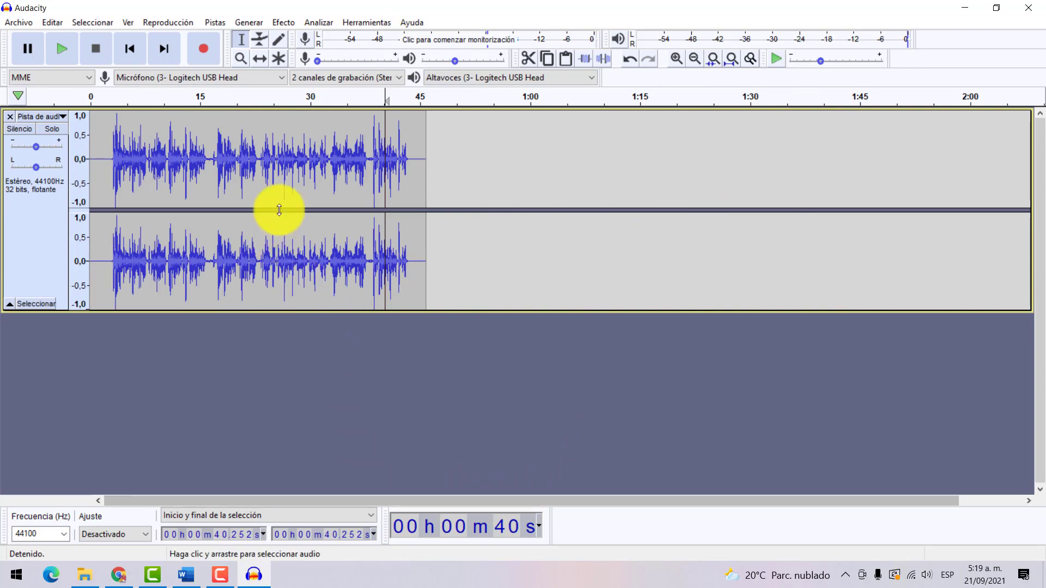
{"action": "left_click", "coordinate": [274, 158]}
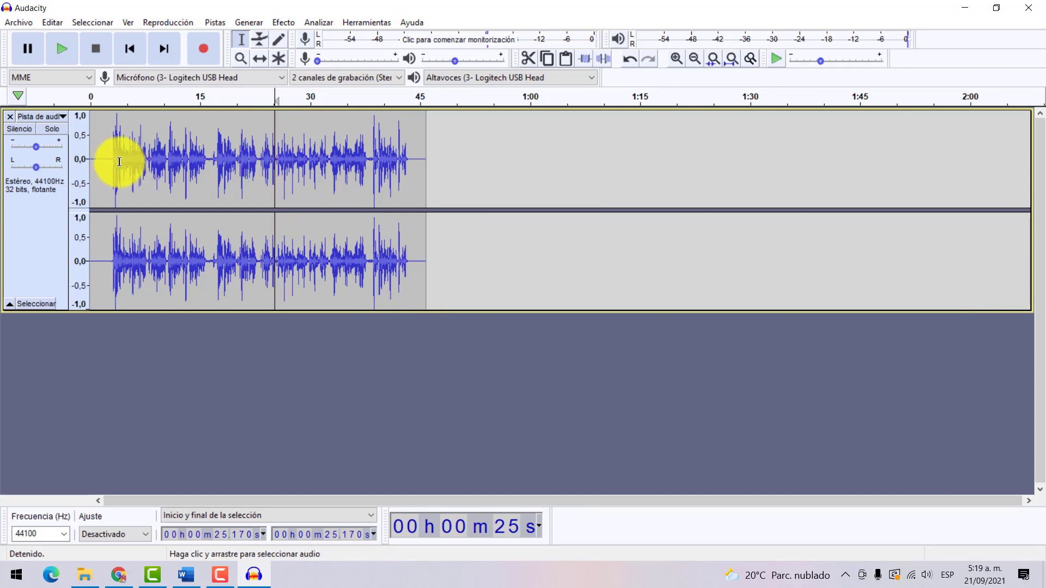
{"action": "left_click_drag", "start_coordinate": [198, 158], "coordinate": [426, 194]}
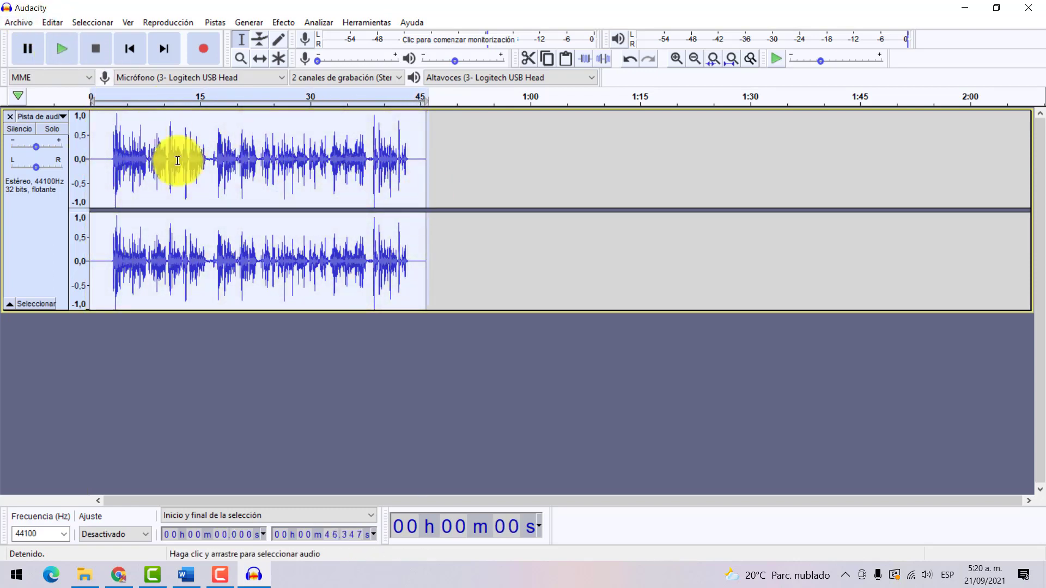
{"action": "left_click", "coordinate": [110, 159]}
{"action": "key", "text": "space"}
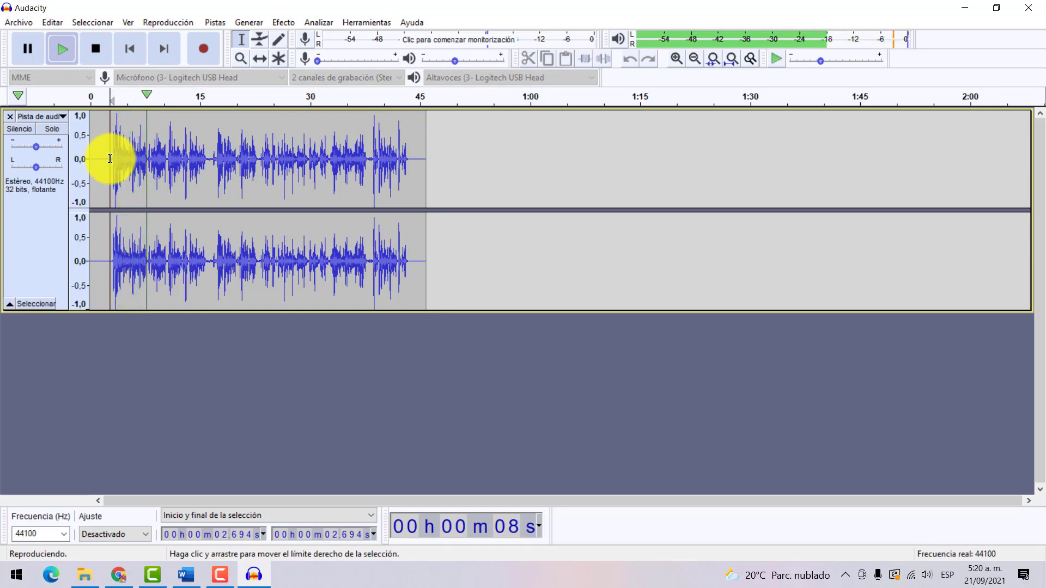
{"action": "key", "text": "space"}
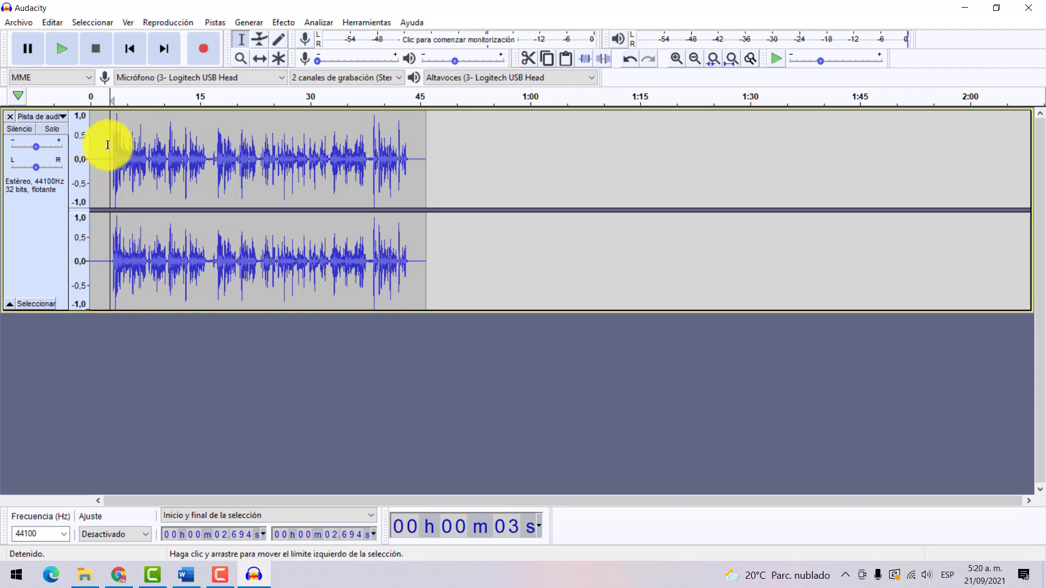
Select the whole recording from its end back to the start, and obtain its noise profile with Noise Reduction
{"action": "left_click", "coordinate": [173, 152]}
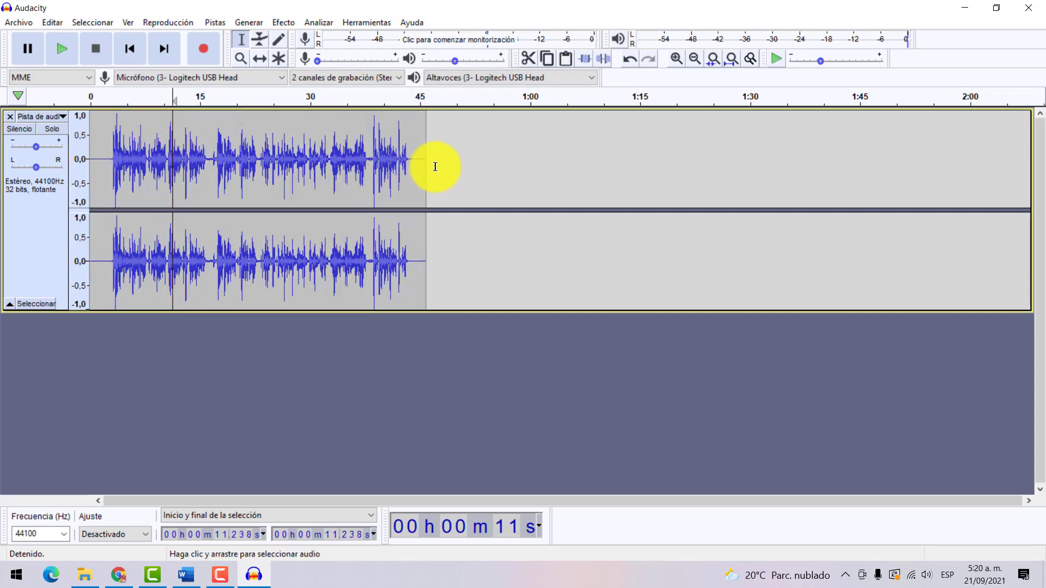
{"action": "left_click_drag", "start_coordinate": [435, 166], "coordinate": [86, 216]}
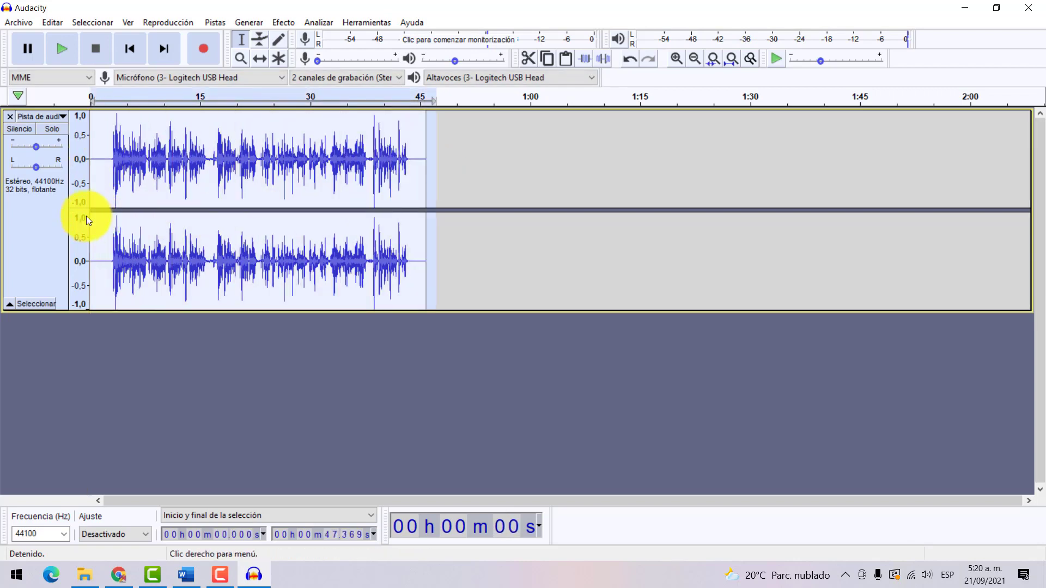
{"action": "left_click", "coordinate": [258, 22]}
{"action": "mouse_move", "coordinate": [287, 24]}
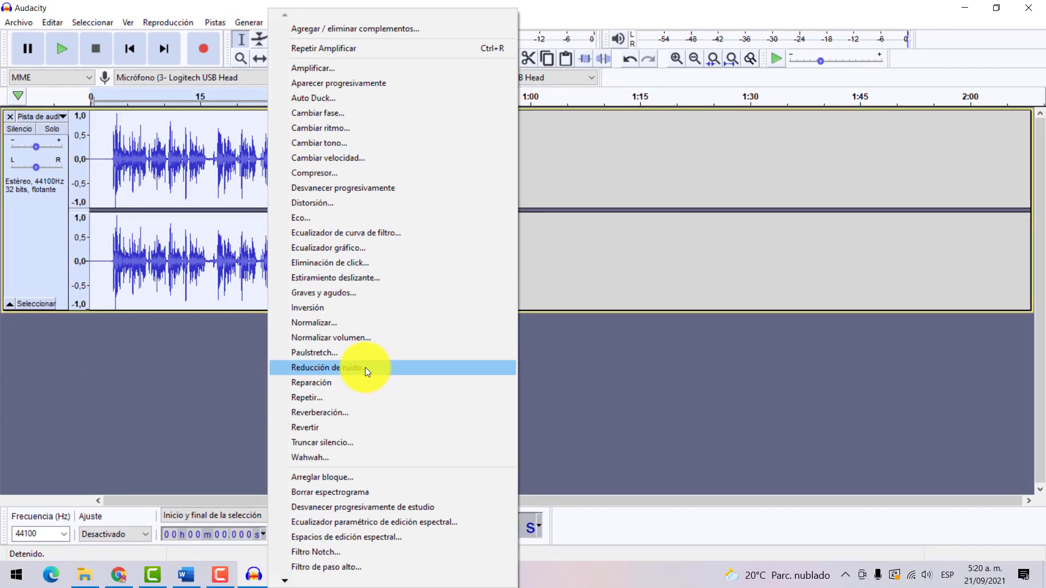
{"action": "left_click", "coordinate": [365, 367]}
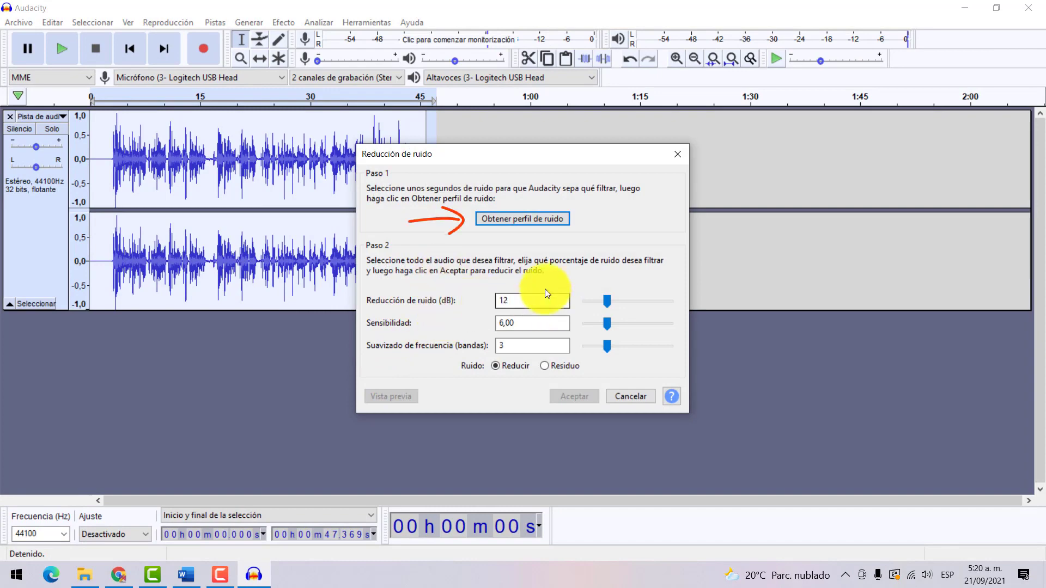
{"action": "left_click", "coordinate": [516, 219]}
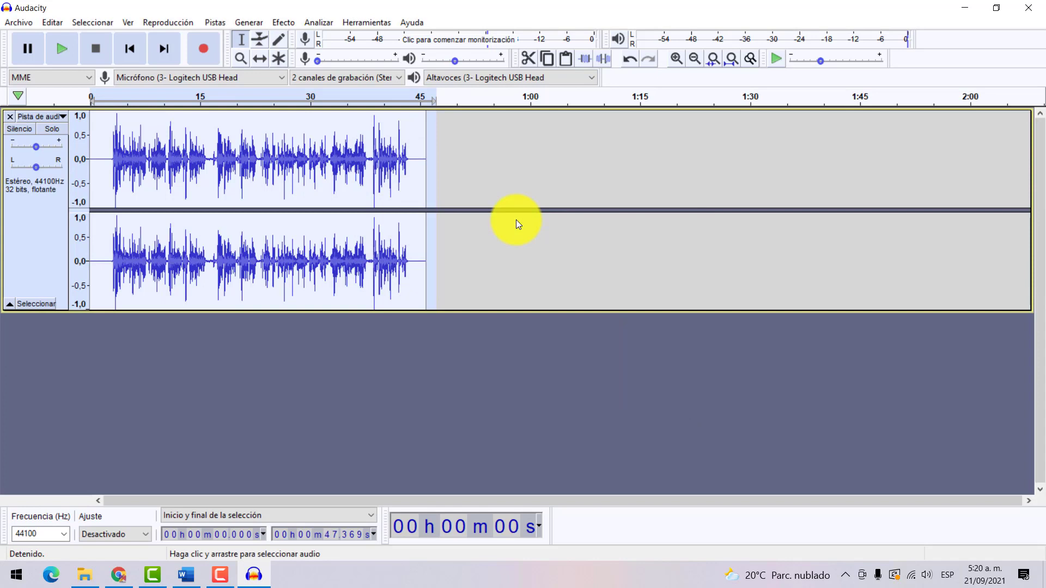
Play back the selected recording from the start for several seconds, stop it, and clear the selection
{"action": "key", "text": "space"}
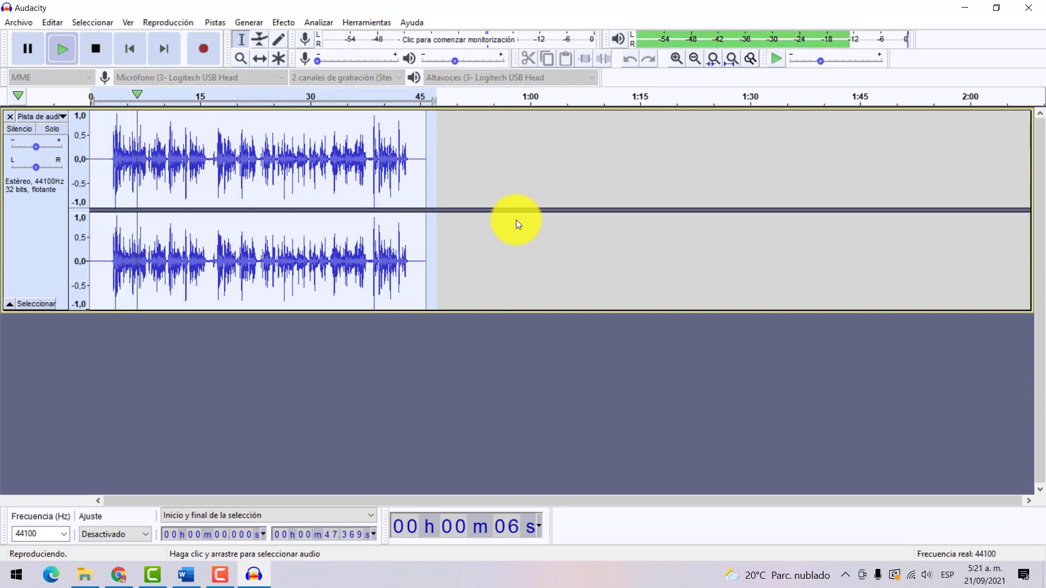
{"action": "key", "text": "space"}
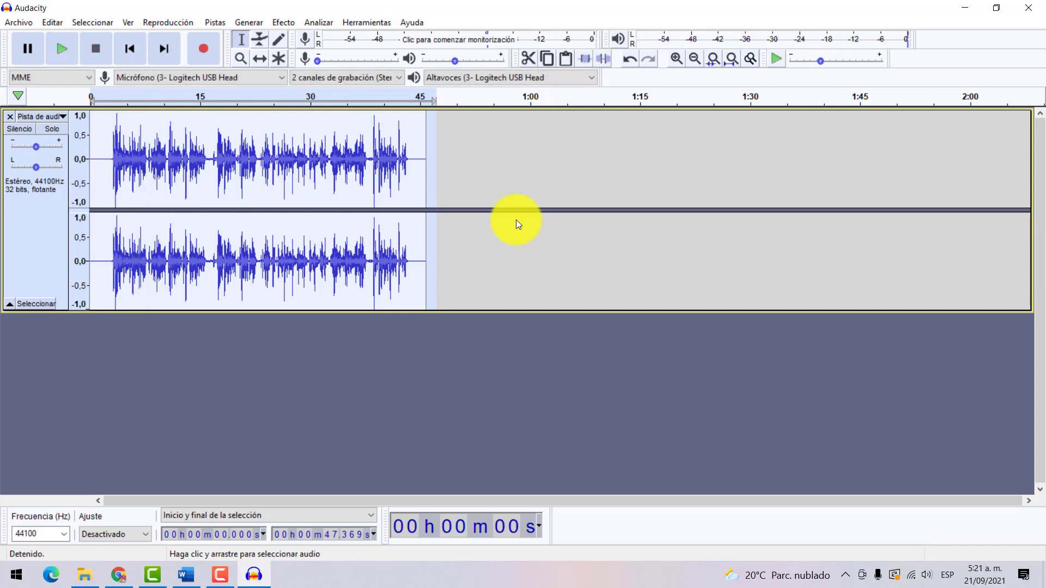
{"action": "left_click", "coordinate": [211, 185]}
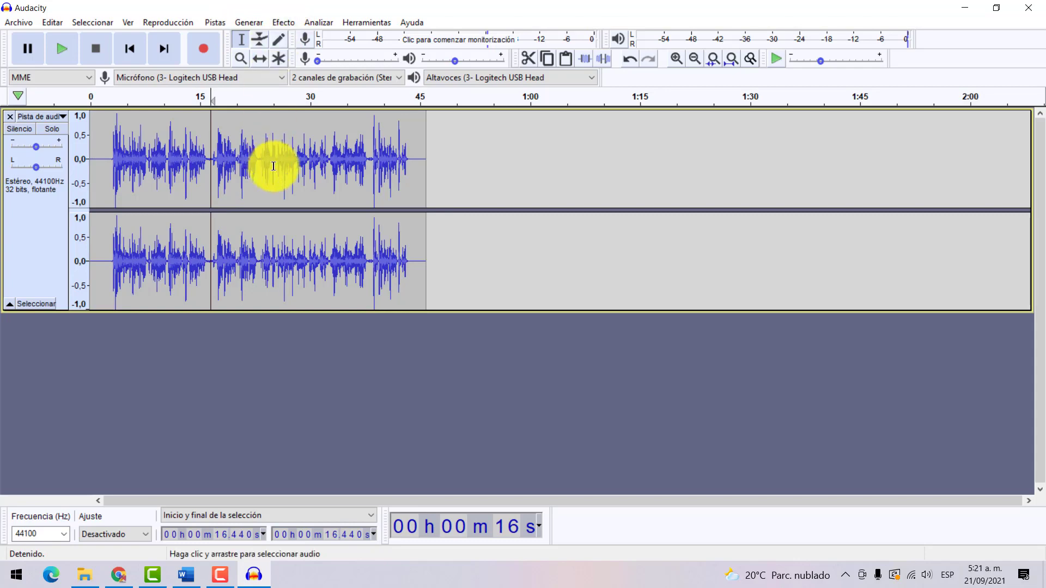
Select the whole recording again, and preview the Noise Reduction effect with its current settings
{"action": "left_click_drag", "start_coordinate": [441, 163], "coordinate": [36, 219]}
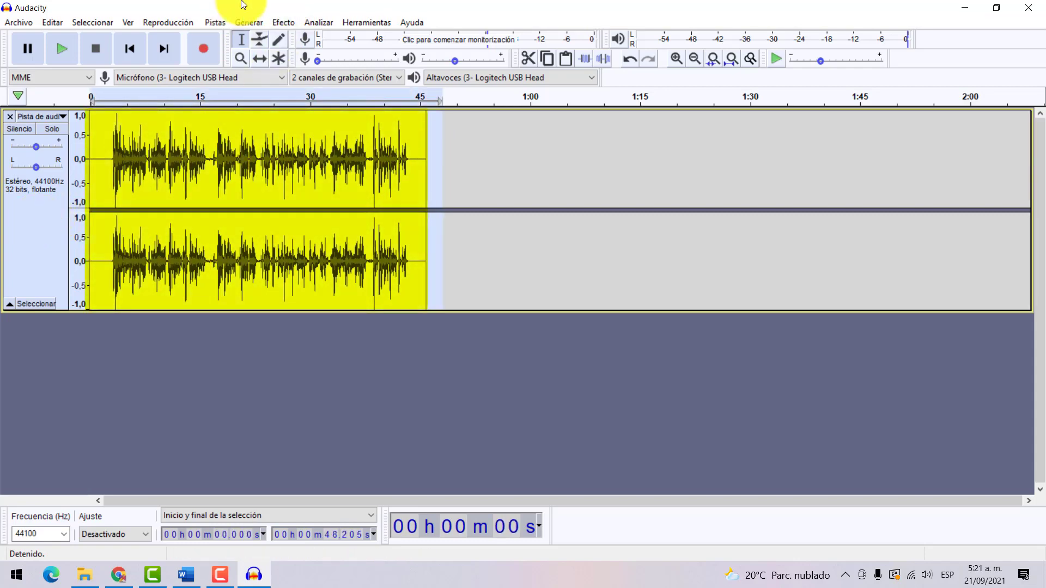
{"action": "left_click", "coordinate": [249, 22]}
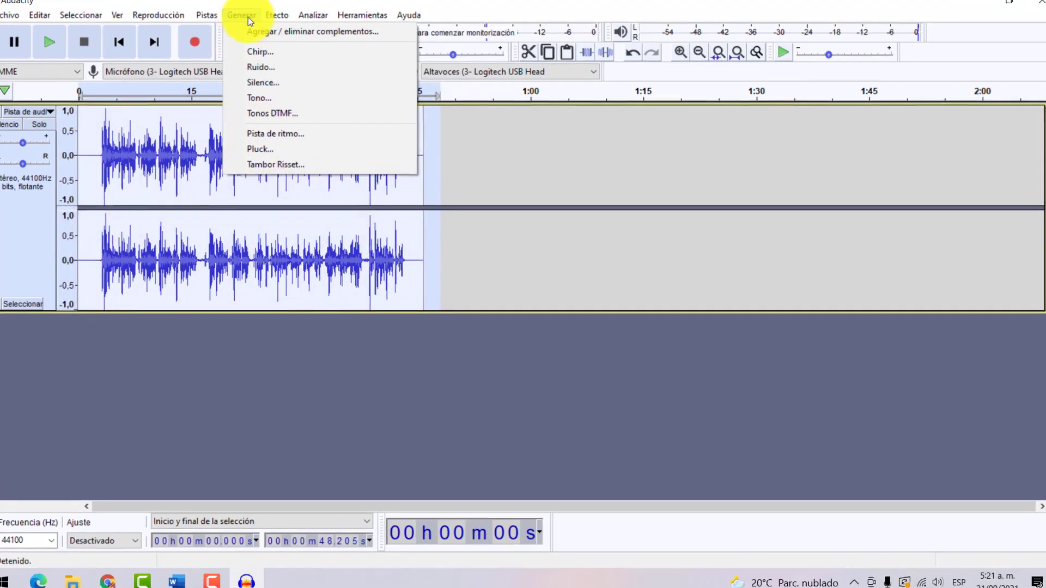
{"action": "mouse_move", "coordinate": [277, 15]}
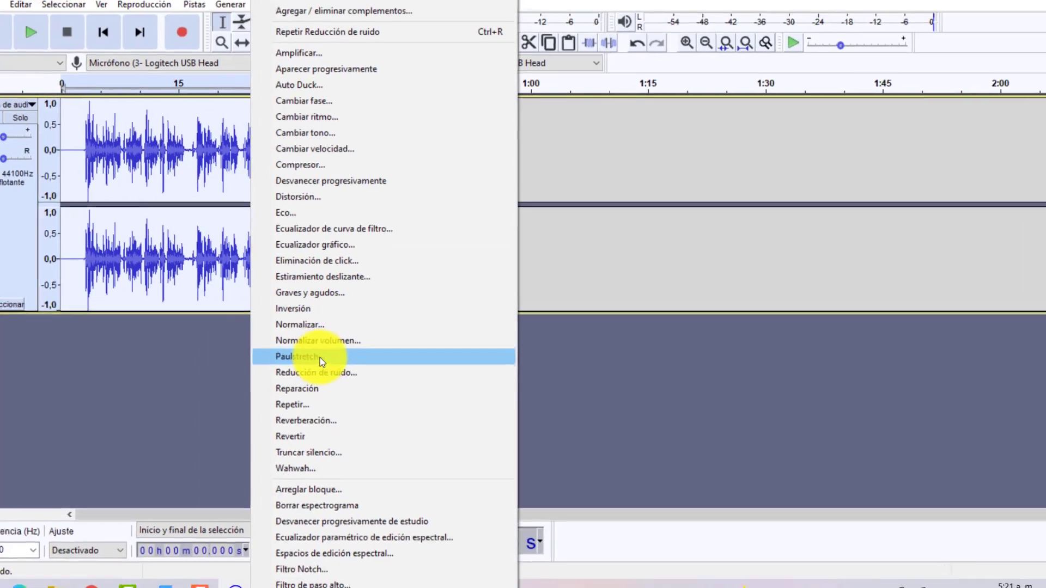
{"action": "left_click", "coordinate": [319, 374]}
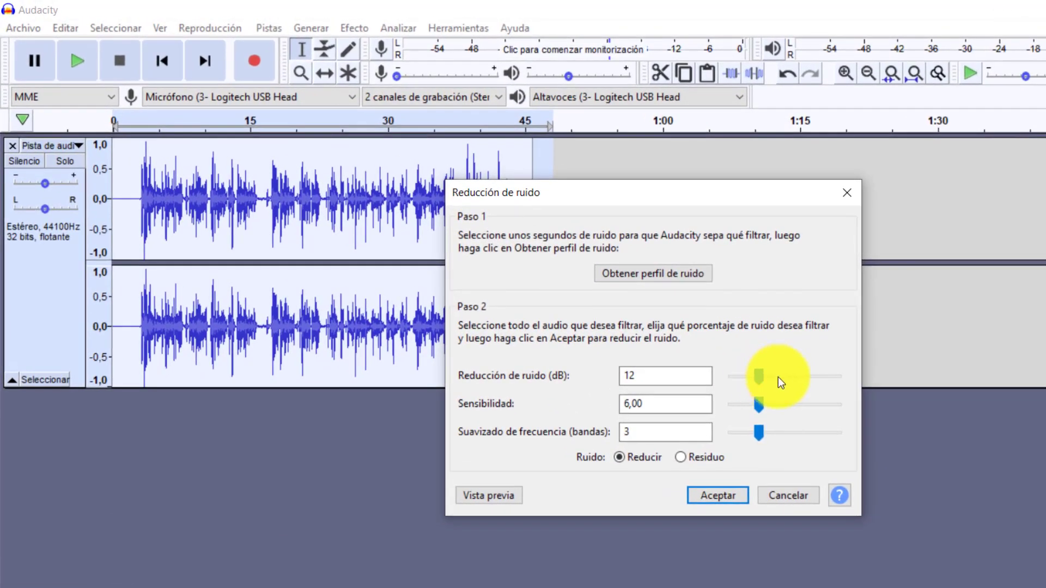
{"action": "left_click", "coordinate": [484, 497]}
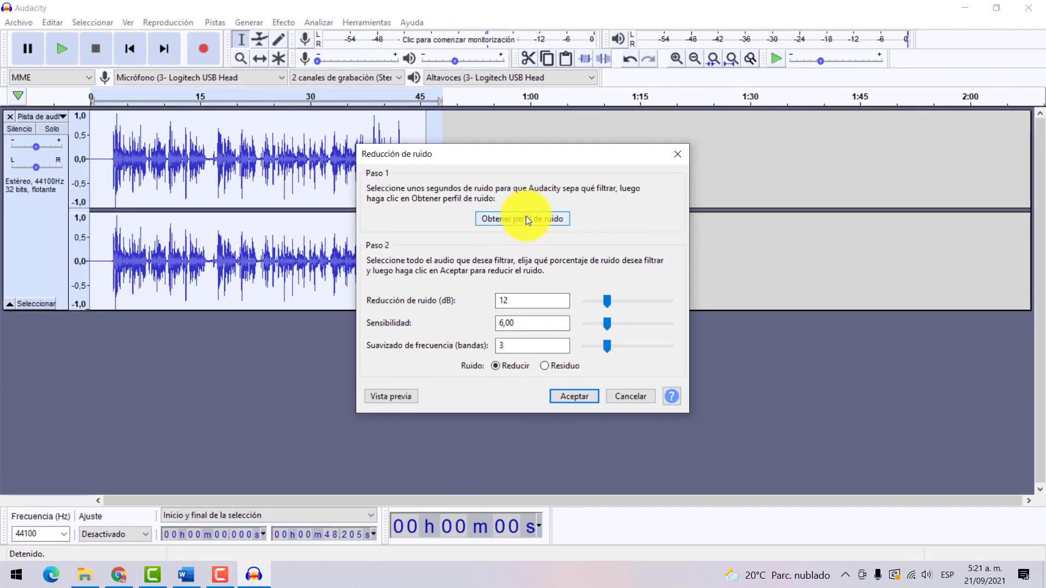
{"action": "left_click", "coordinate": [399, 397]}
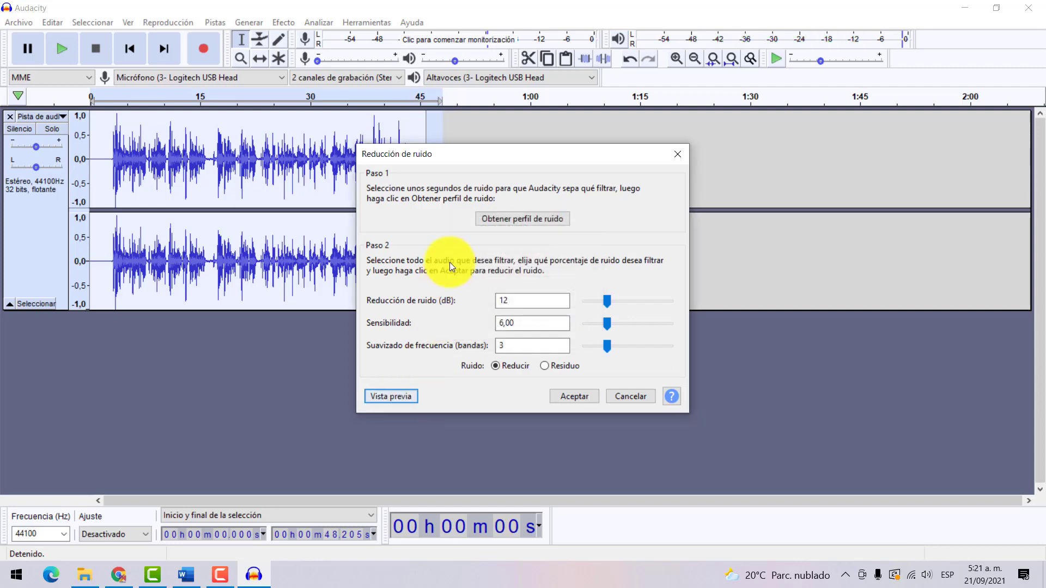
Set the noise reduction to 7 dB, the sensitivity to 5,00 and the frequency smoothing to 2 bands
{"action": "left_click", "coordinate": [605, 303]}
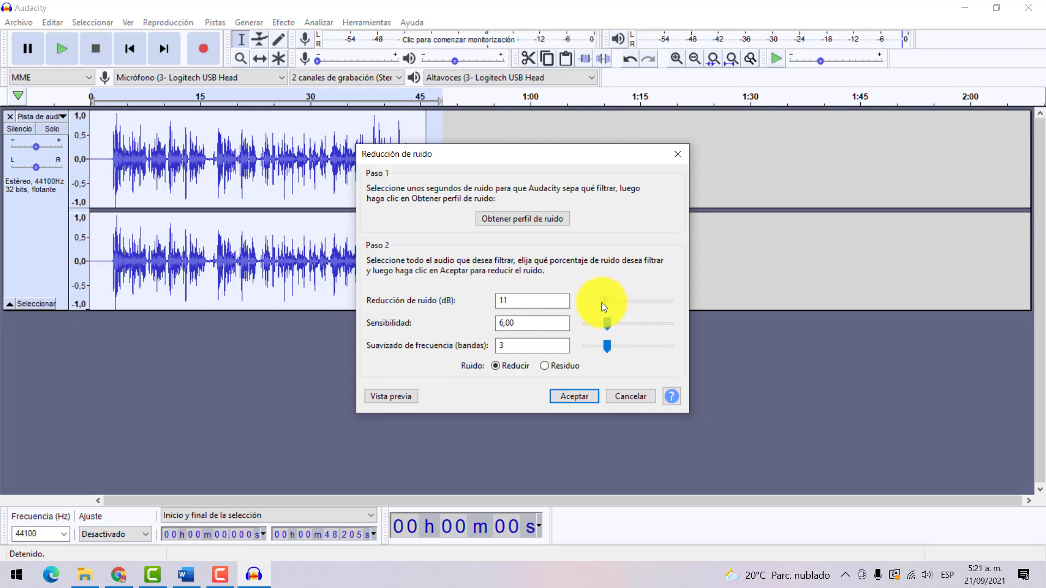
{"action": "key", "text": "Left"}
{"action": "key", "text": "Left"}
{"action": "key", "text": "Left"}
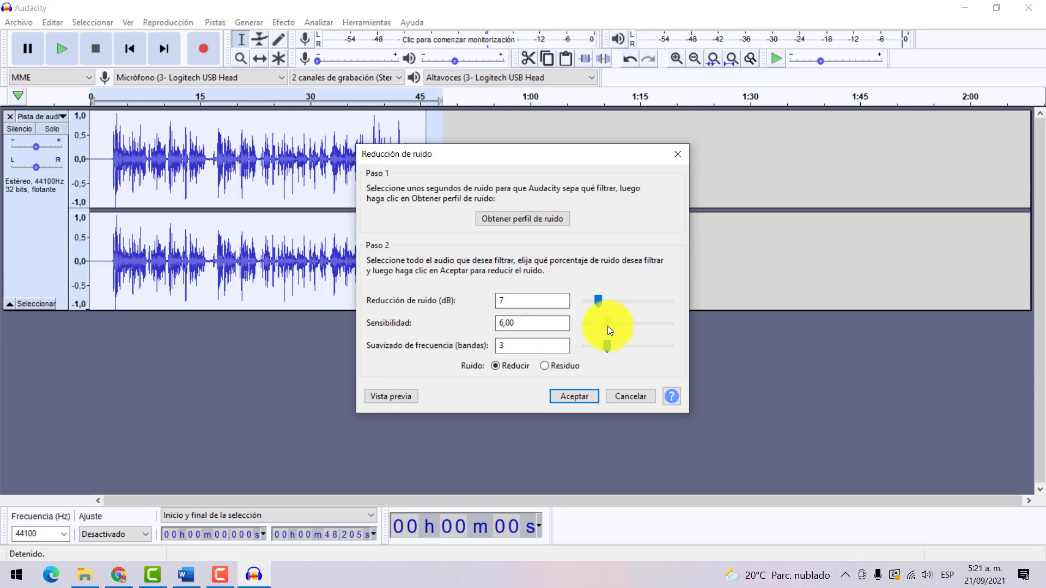
{"action": "left_click_drag", "start_coordinate": [607, 325], "coordinate": [606, 325]}
{"action": "left_click", "coordinate": [527, 301]}
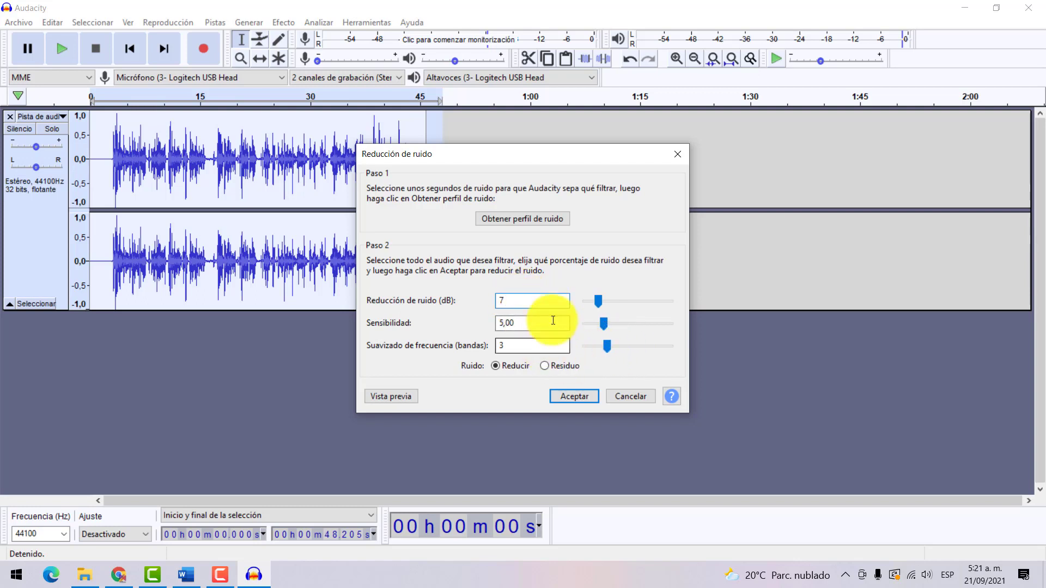
{"action": "left_click", "coordinate": [608, 348]}
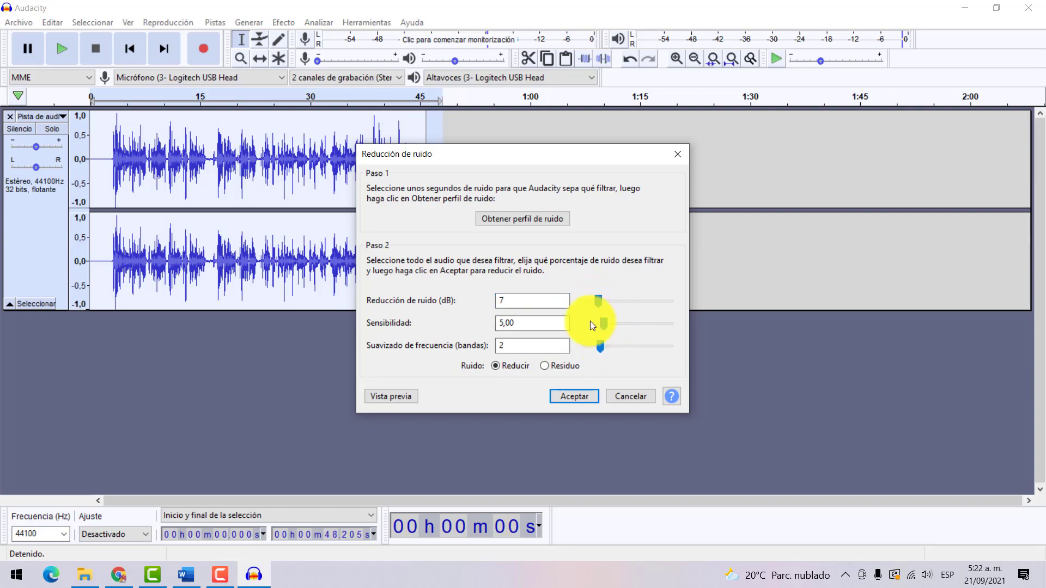
Preview the adjusted noise reduction, and apply it with the frequency smoothing set to 3 bands
{"action": "left_click", "coordinate": [400, 401]}
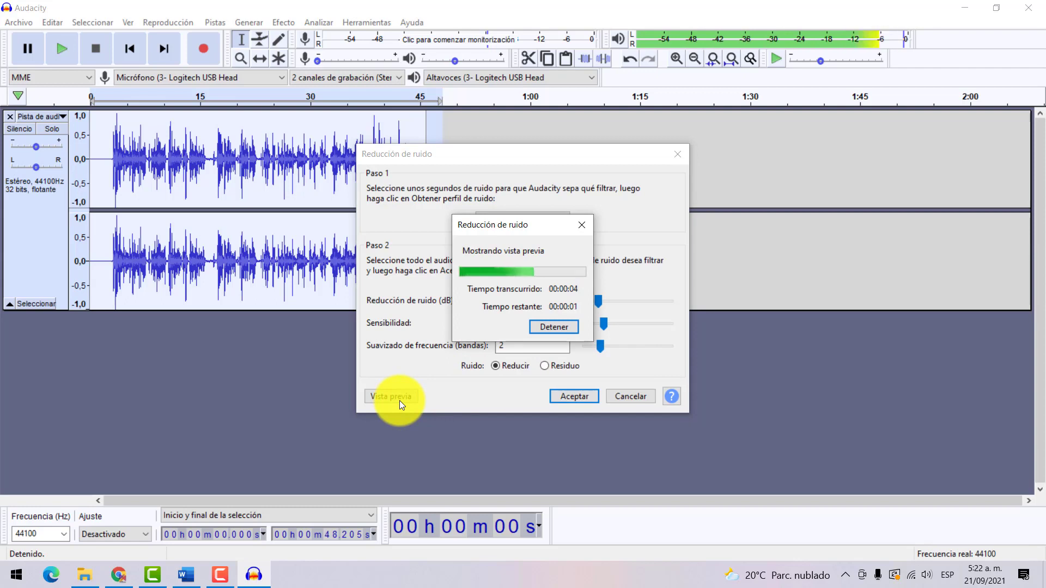
{"action": "left_click", "coordinate": [556, 328]}
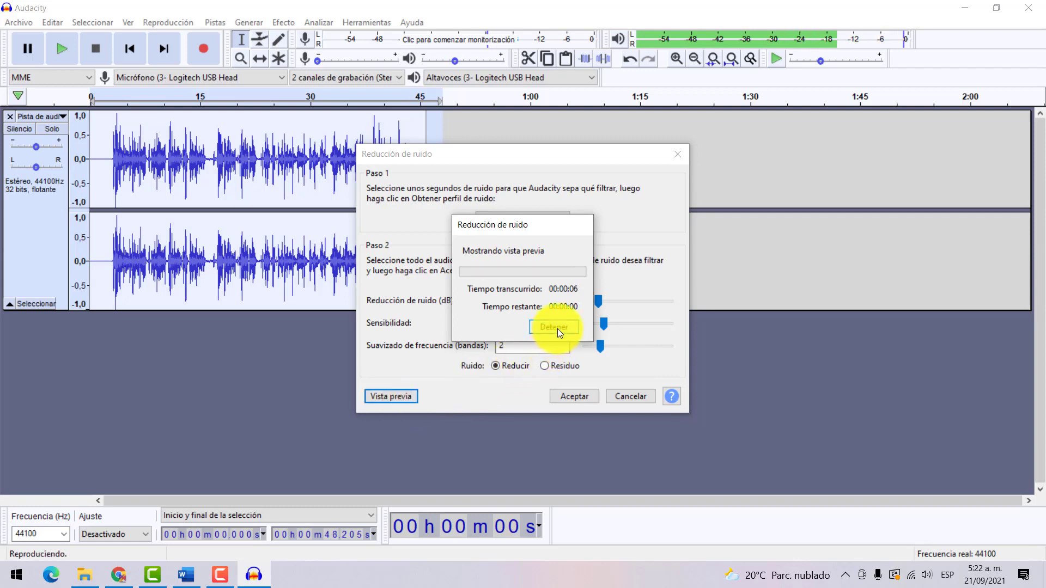
{"action": "left_click", "coordinate": [601, 345]}
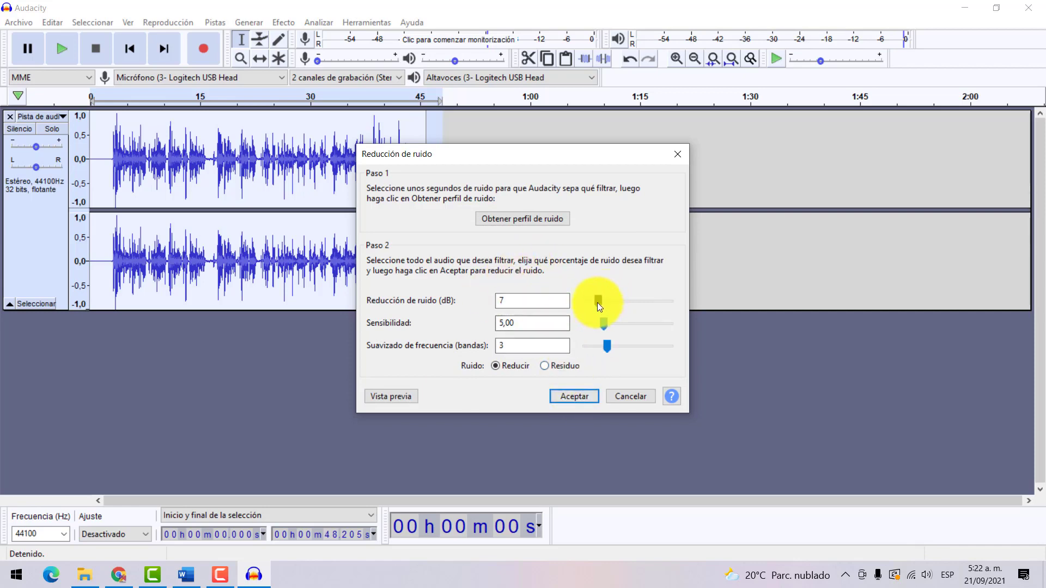
{"action": "left_click", "coordinate": [583, 395]}
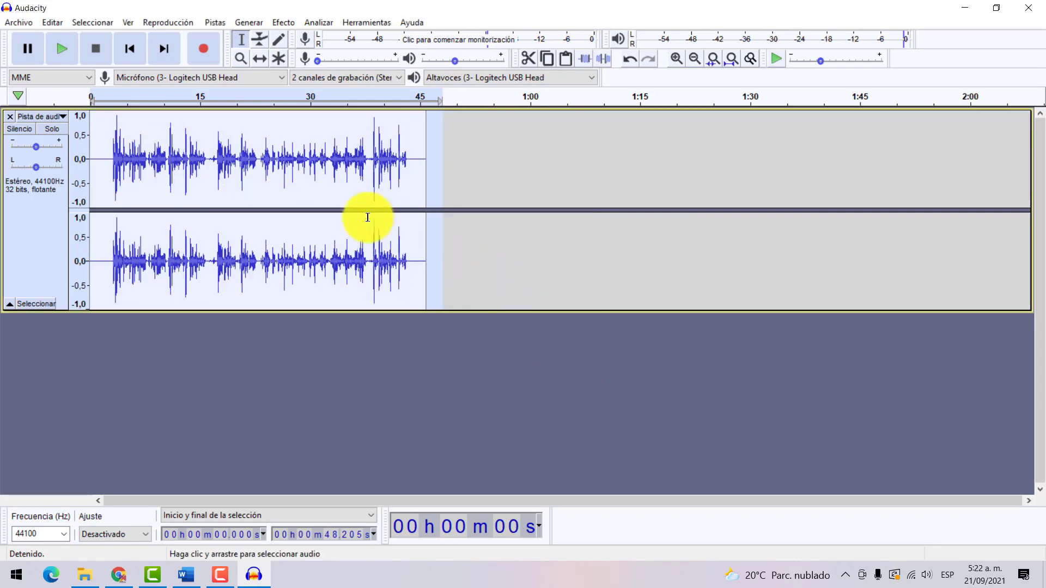
Delete about the first 2 seconds of silence at the beginning of the voice recording
{"action": "left_click", "coordinate": [159, 162]}
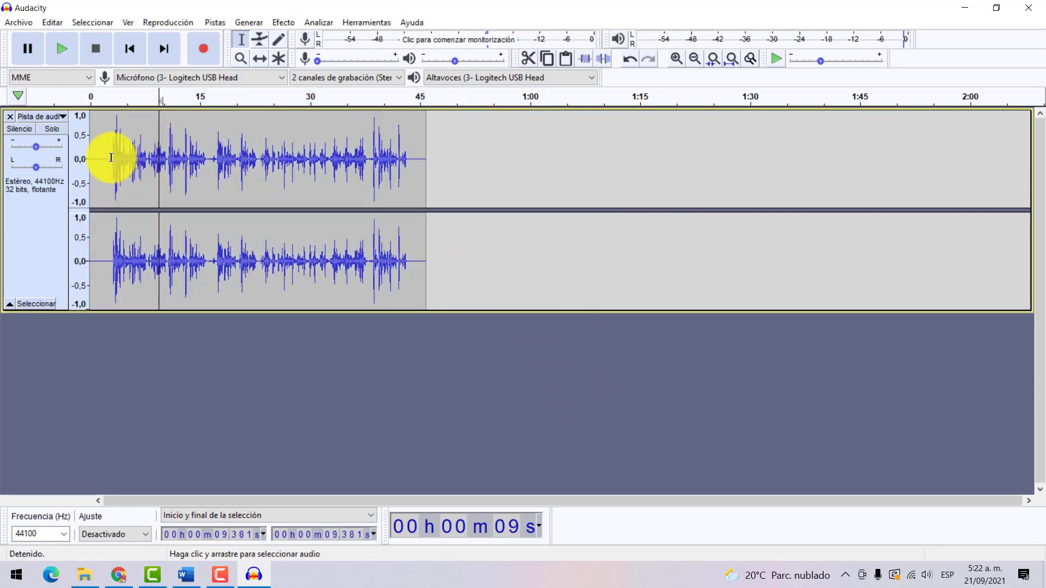
{"action": "left_click_drag", "start_coordinate": [105, 158], "coordinate": [14, 158]}
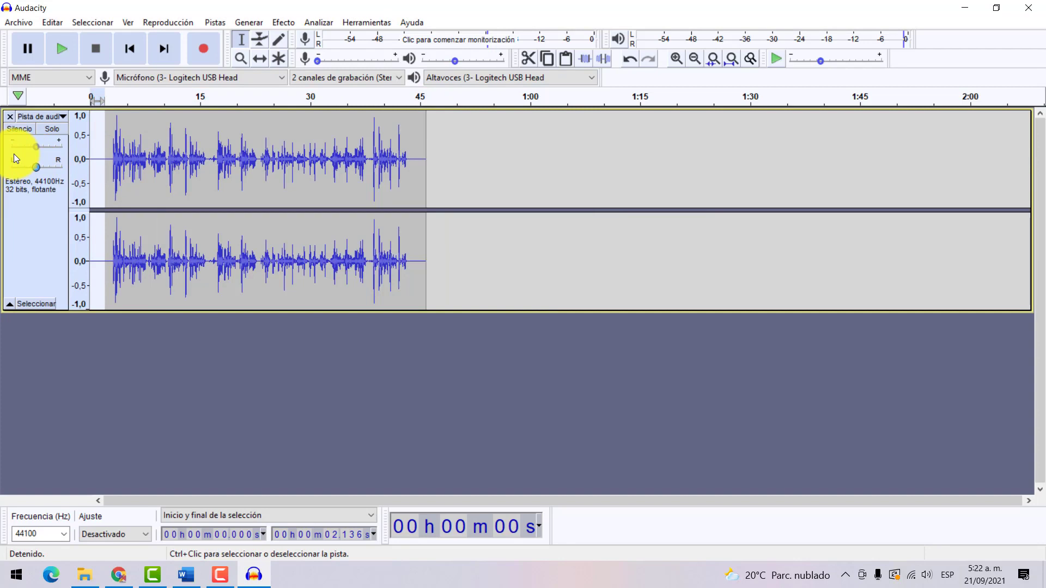
{"action": "left_click", "coordinate": [98, 161]}
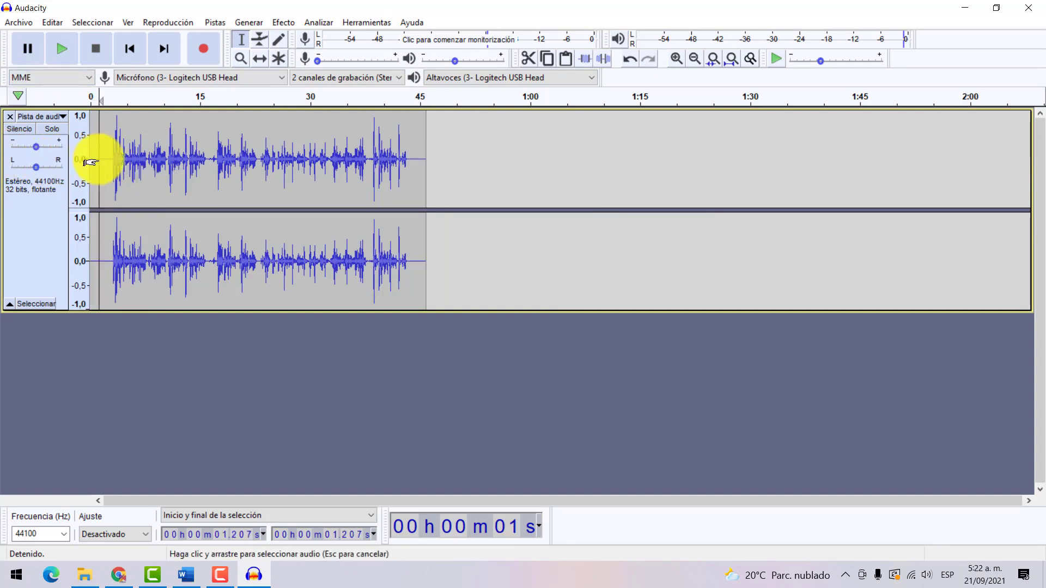
{"action": "left_click_drag", "start_coordinate": [107, 159], "coordinate": [60, 156]}
{"action": "key", "text": "Delete"}
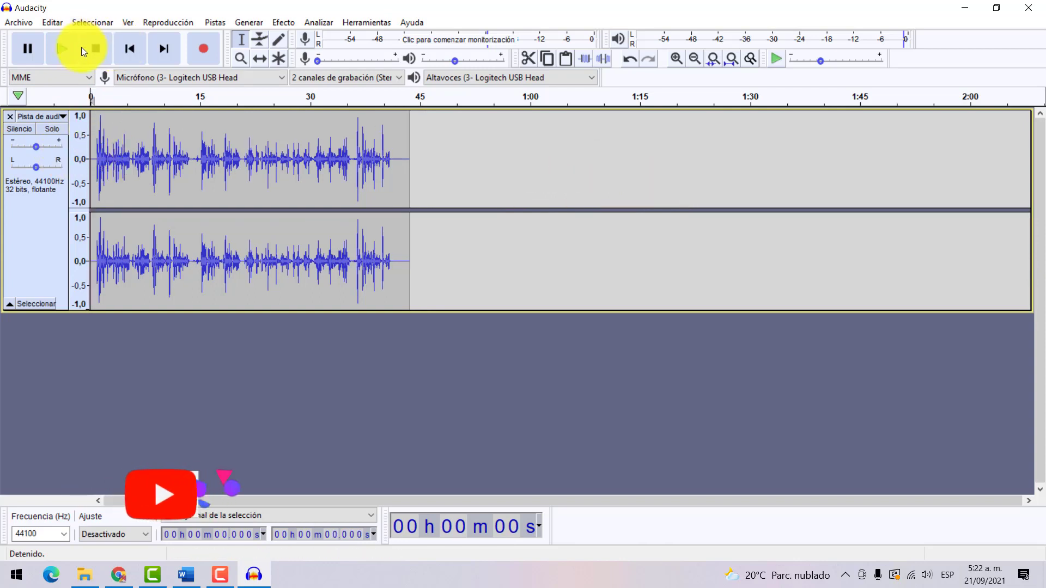
Play back the trimmed recording from the start for a few seconds, stop it, and leave the voice track deselected
{"action": "left_click", "coordinate": [68, 49]}
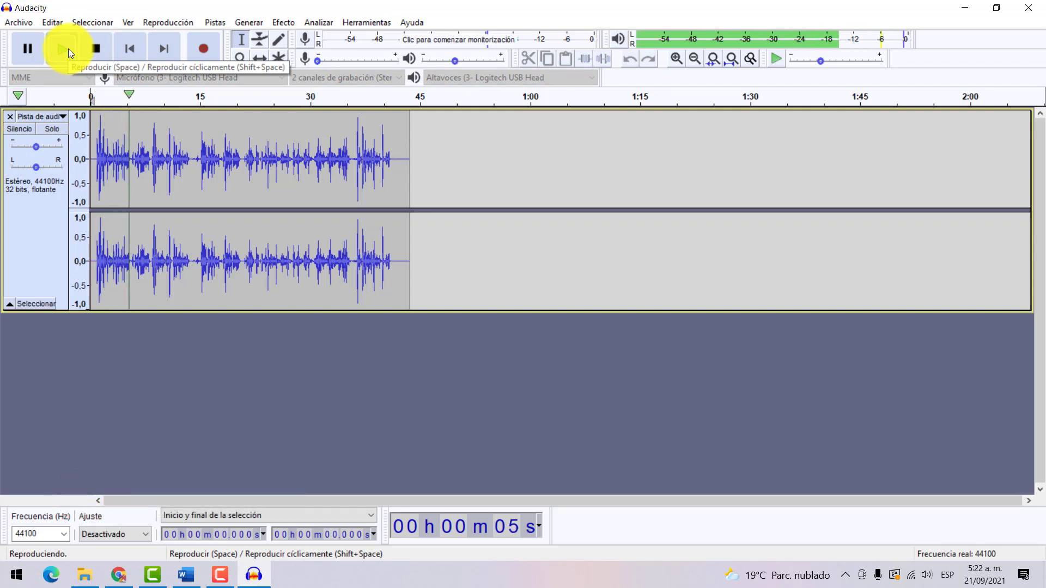
{"action": "left_click", "coordinate": [71, 44]}
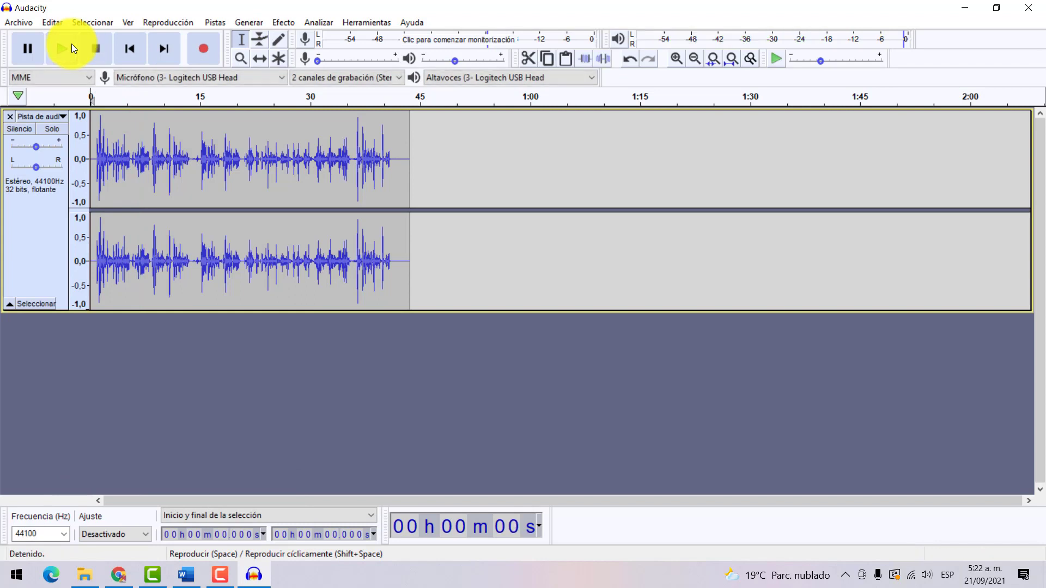
{"action": "left_click_drag", "start_coordinate": [466, 194], "coordinate": [77, 196]}
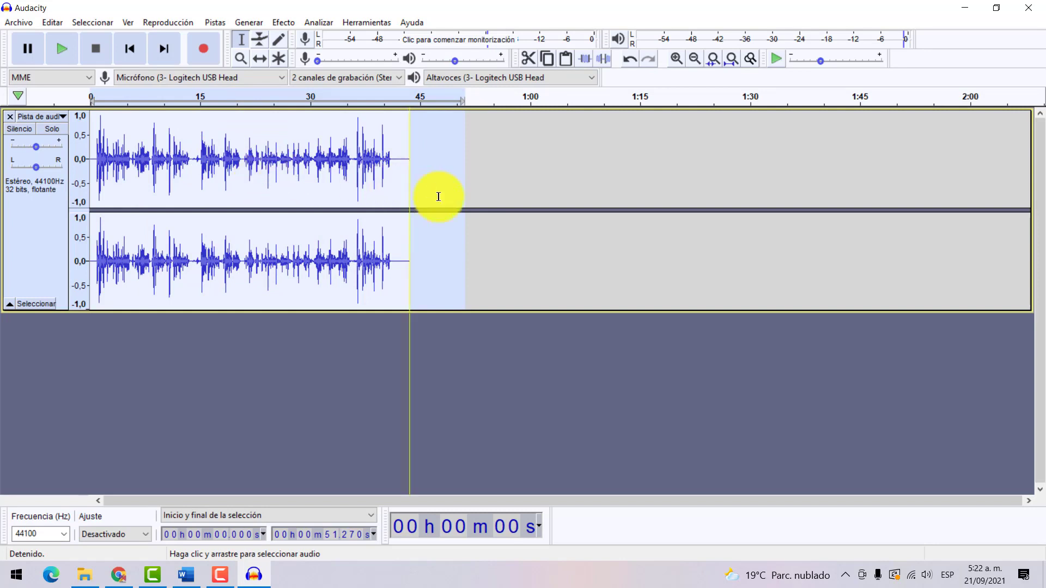
{"action": "left_click", "coordinate": [439, 348]}
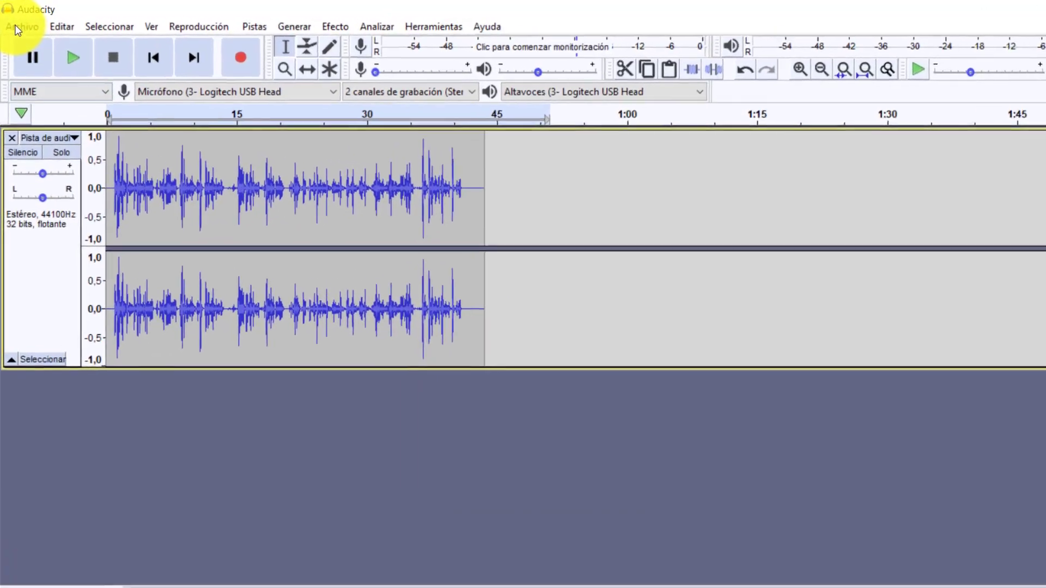
Start an audio import and browse from the desktop to the Descargas folder
{"action": "left_click", "coordinate": [15, 26]}
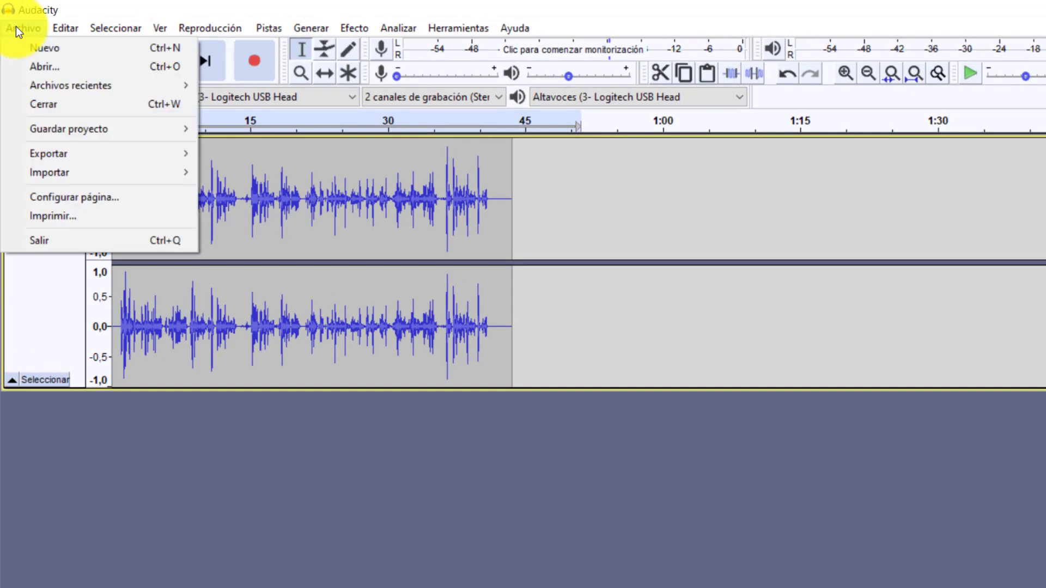
{"action": "mouse_move", "coordinate": [51, 173]}
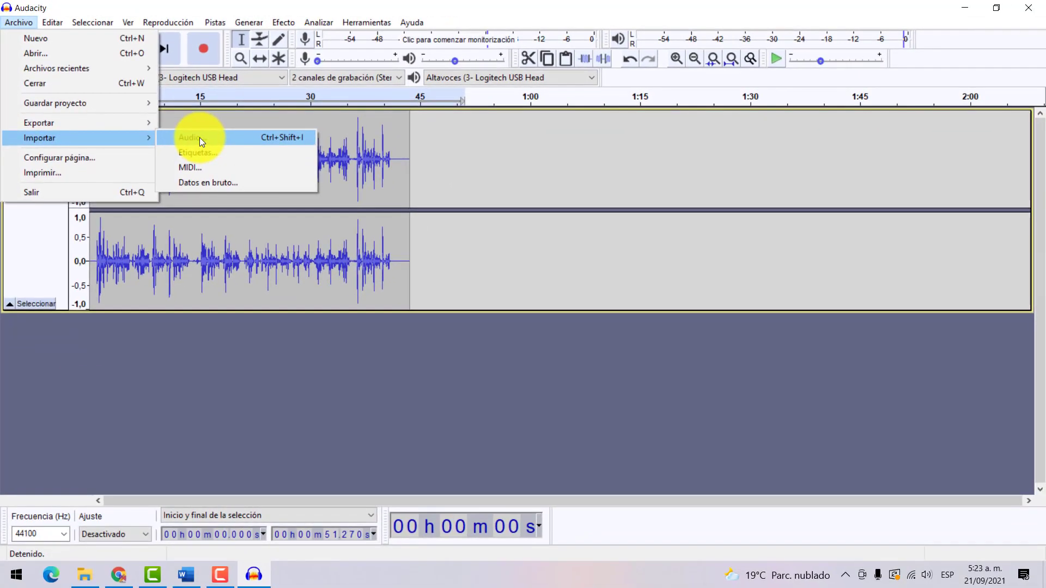
{"action": "left_click", "coordinate": [245, 169]}
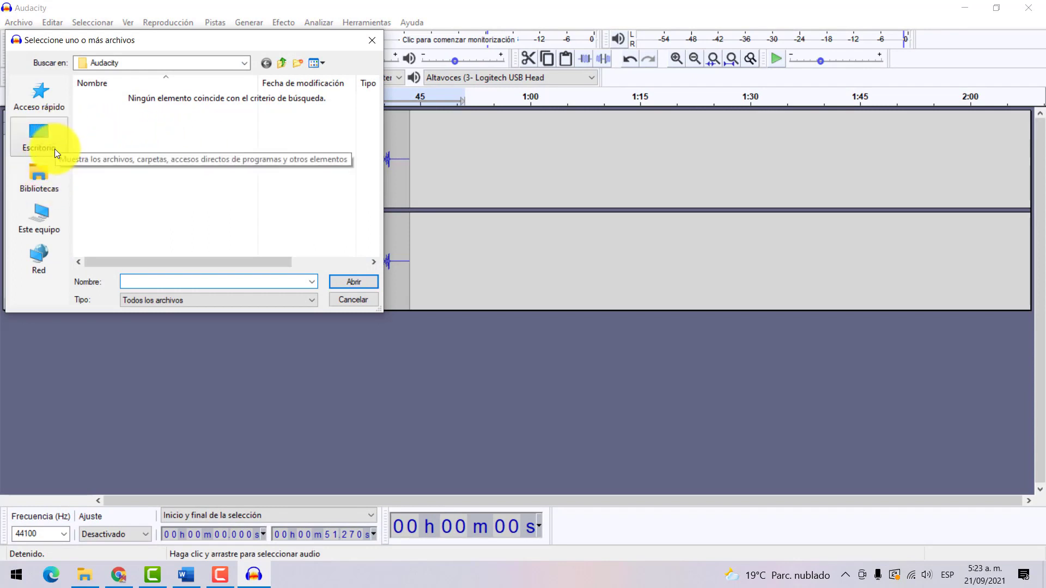
{"action": "left_click", "coordinate": [55, 149]}
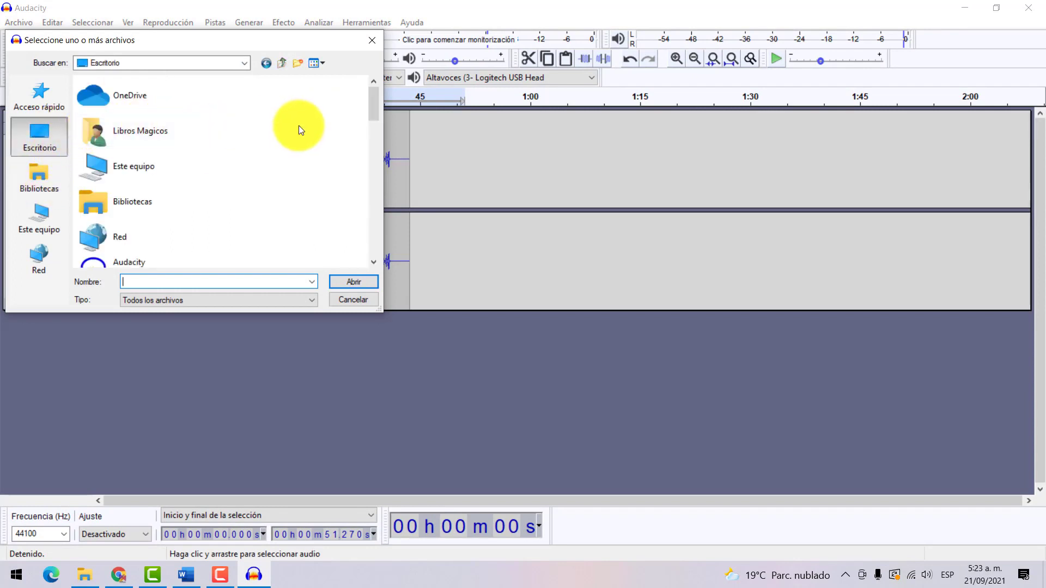
{"action": "left_click_drag", "start_coordinate": [380, 108], "coordinate": [373, 165]}
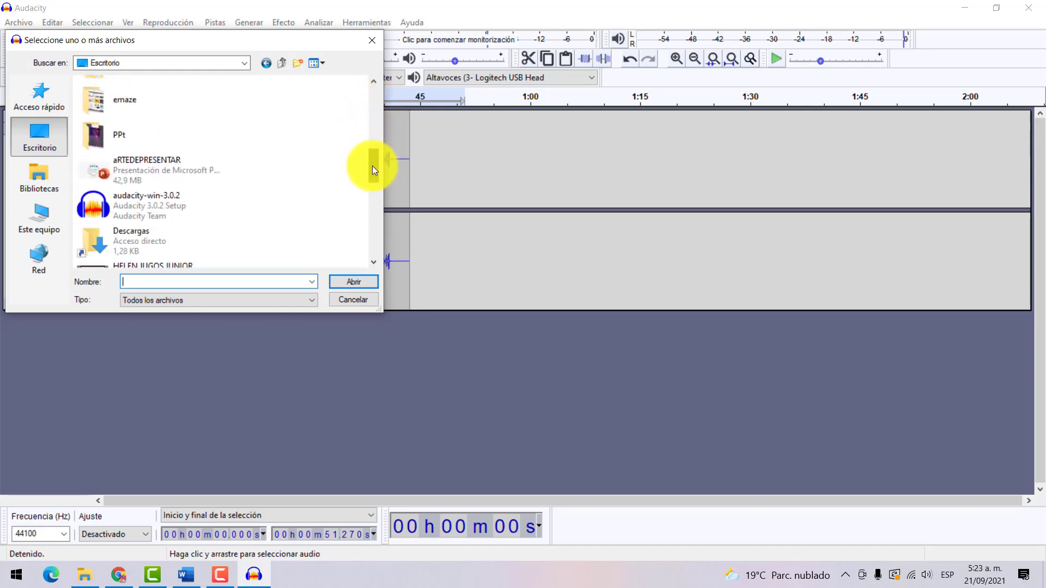
{"action": "left_click", "coordinate": [166, 233]}
{"action": "double_click", "coordinate": [165, 233]}
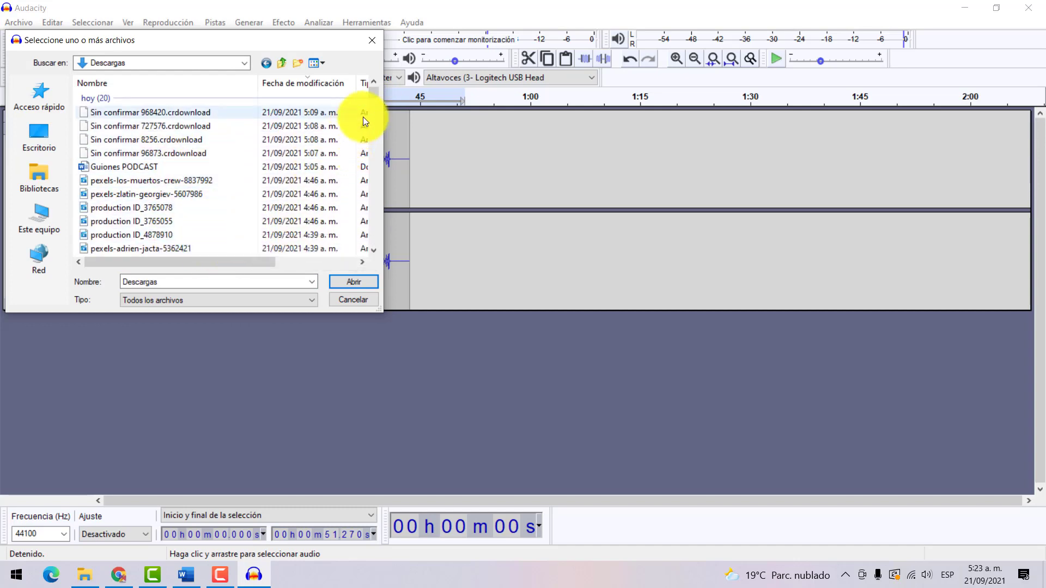
Import the music file "Early Avril - Unicorn Heads" from the Descargas folder as a new track
{"action": "scroll", "coordinate": [372, 94], "scroll_direction": "down", "scroll_amount": 7}
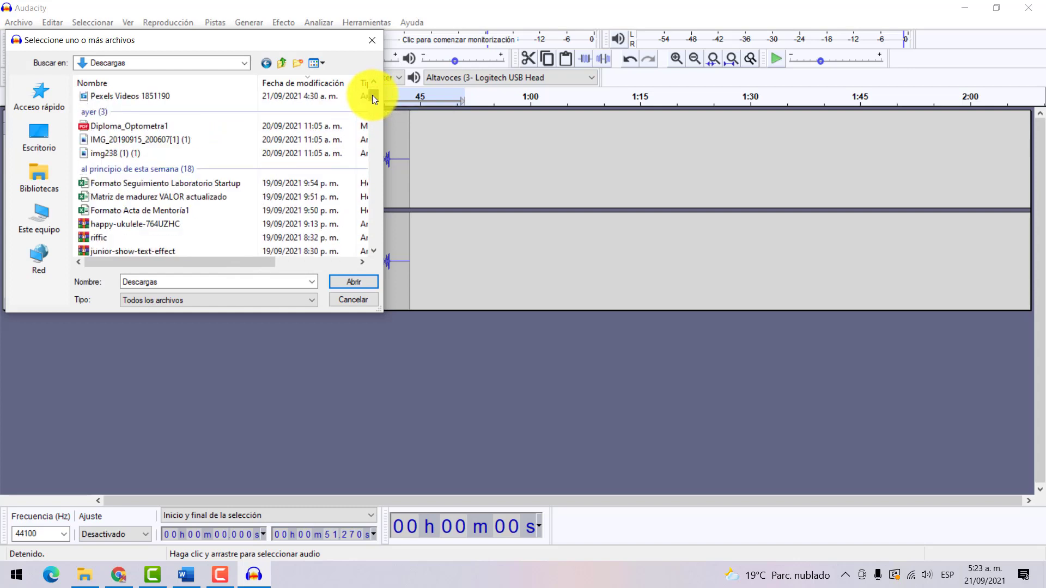
{"action": "scroll", "coordinate": [372, 95], "scroll_direction": "up", "scroll_amount": 2}
{"action": "scroll", "coordinate": [373, 98], "scroll_direction": "up", "scroll_amount": 2}
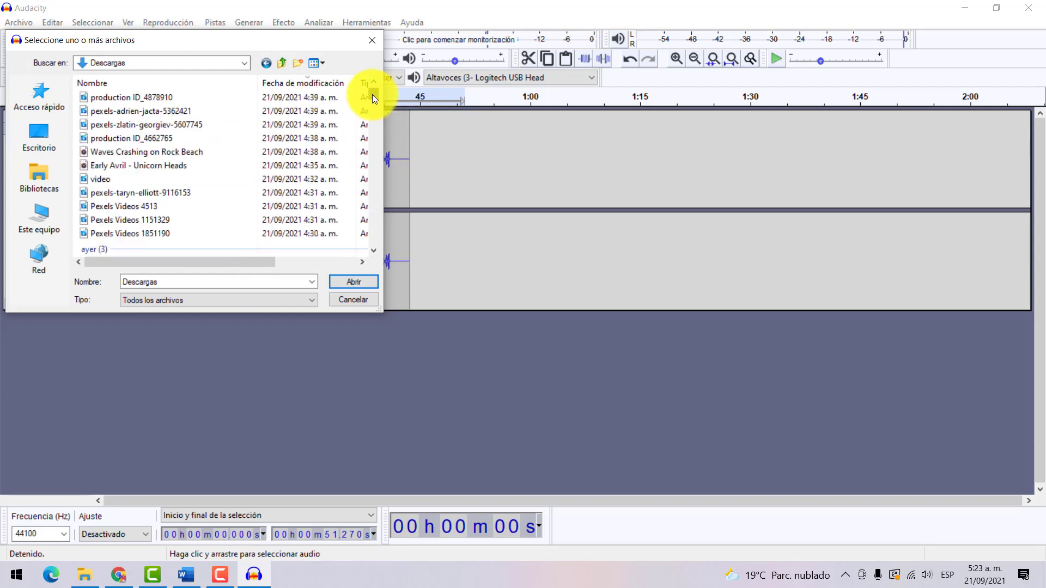
{"action": "left_click", "coordinate": [172, 153]}
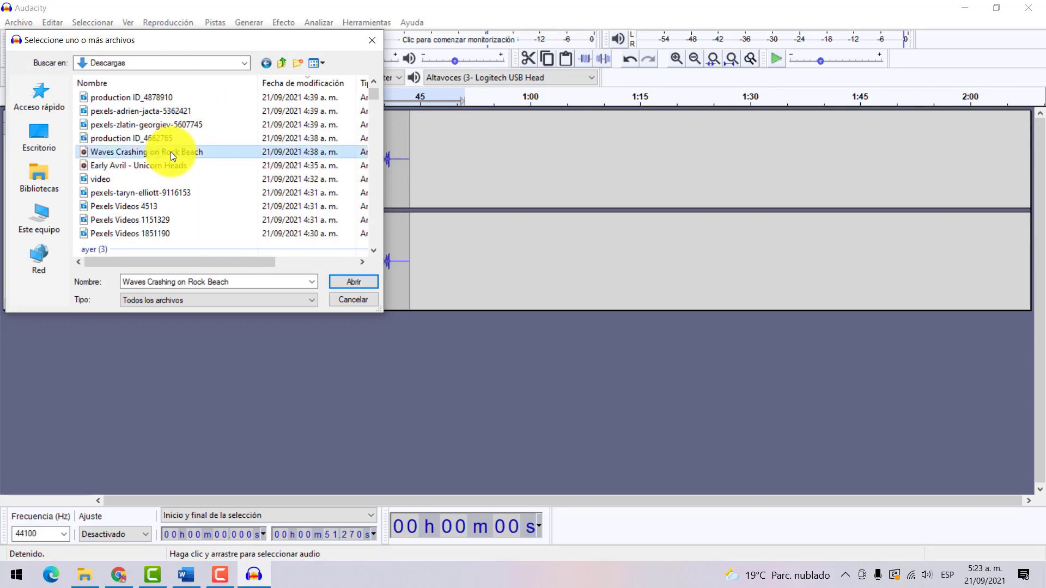
{"action": "left_click", "coordinate": [142, 166]}
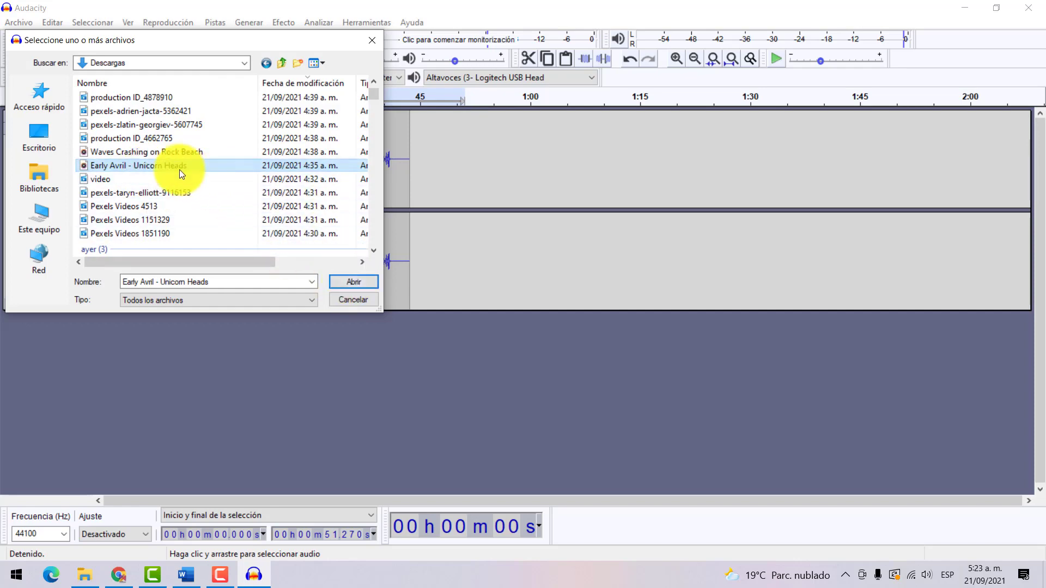
{"action": "left_click", "coordinate": [342, 282]}
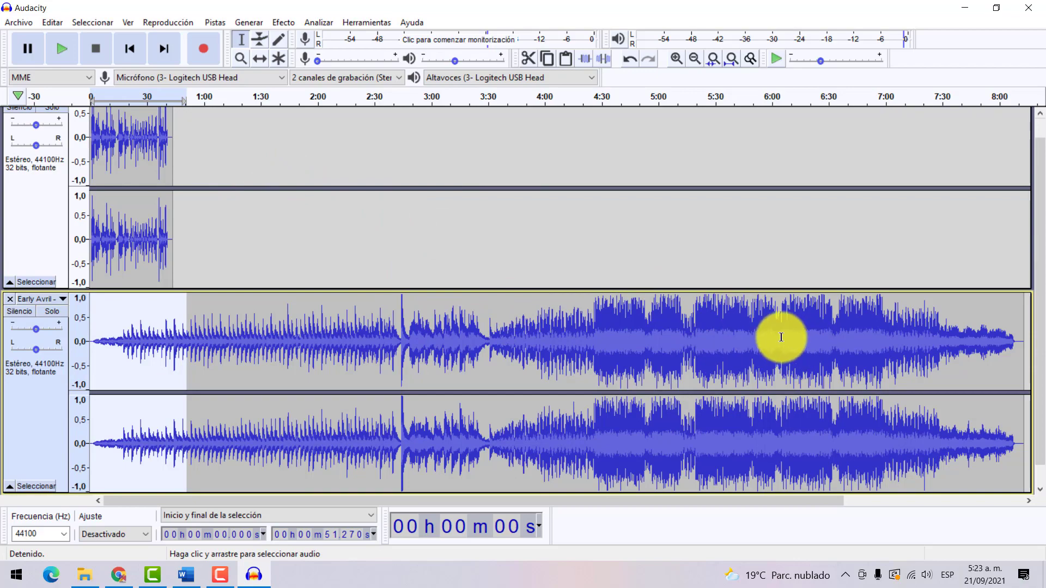
Move the voice clip along the timeline with the Time Shift tool to start at about 0:52, and return to the Selection tool
{"action": "left_click", "coordinate": [117, 148]}
{"action": "scroll", "coordinate": [117, 148], "scroll_direction": "up", "scroll_amount": 1}
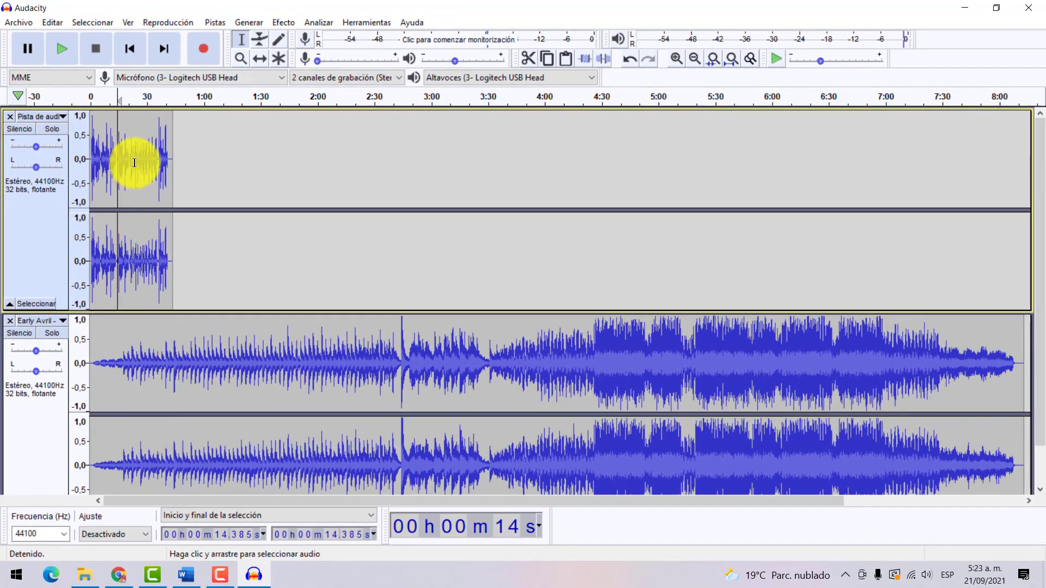
{"action": "left_click", "coordinate": [146, 159]}
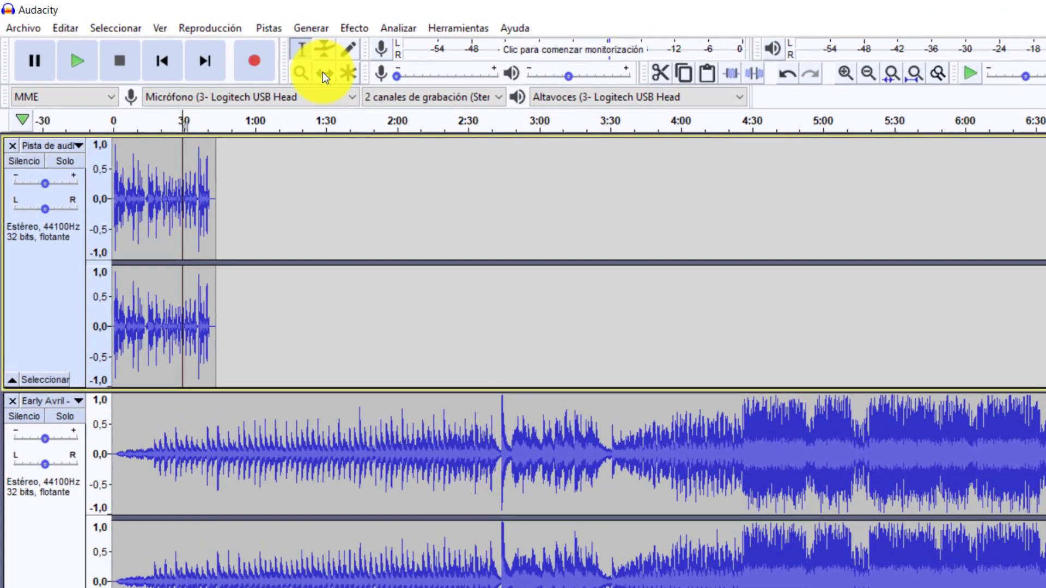
{"action": "left_click", "coordinate": [323, 71]}
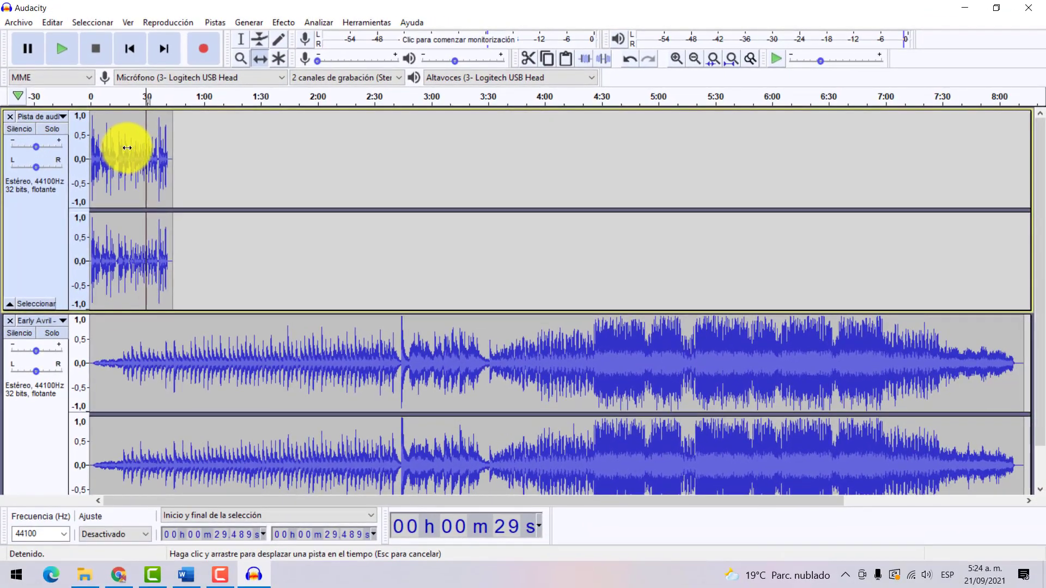
{"action": "left_click_drag", "start_coordinate": [177, 183], "coordinate": [205, 185]}
{"action": "left_click_drag", "start_coordinate": [163, 149], "coordinate": [218, 155]}
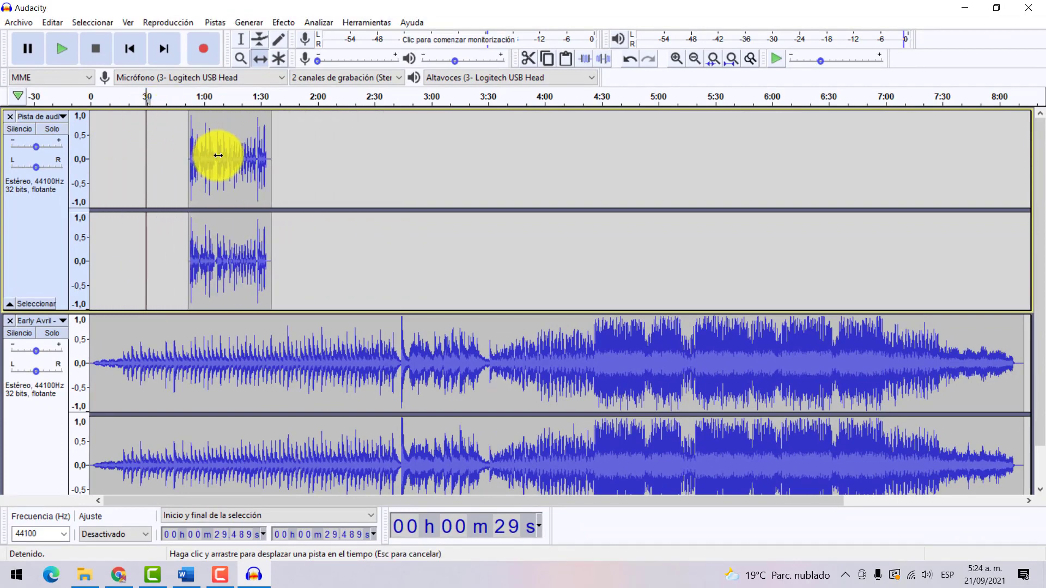
{"action": "left_click", "coordinate": [239, 38]}
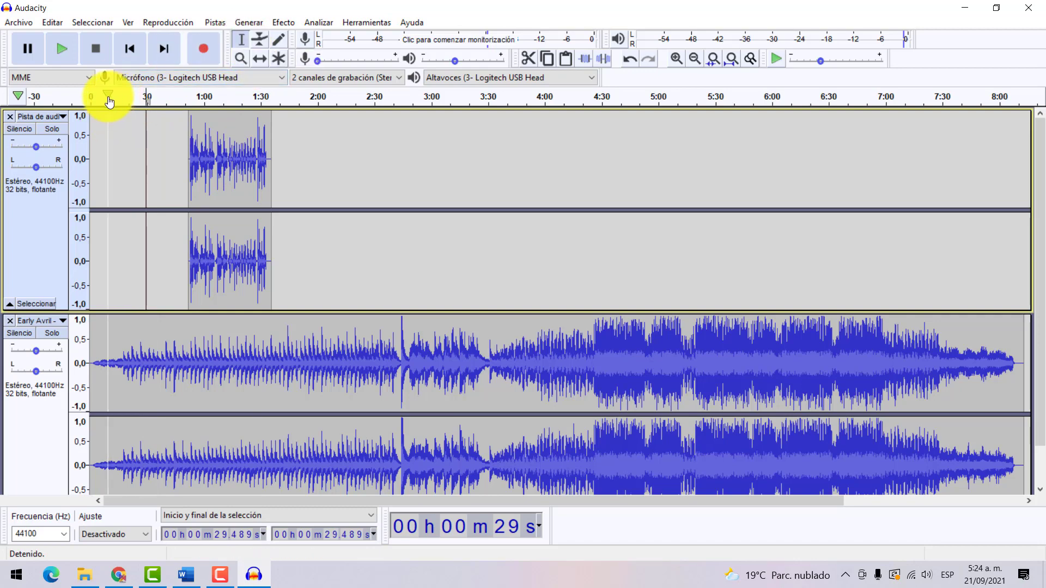
Play the music introduction from several points, including the start and about 0:22, to judge how much of it to cut
{"action": "left_click_drag", "start_coordinate": [109, 96], "coordinate": [82, 98]}
{"action": "key", "text": "space"}
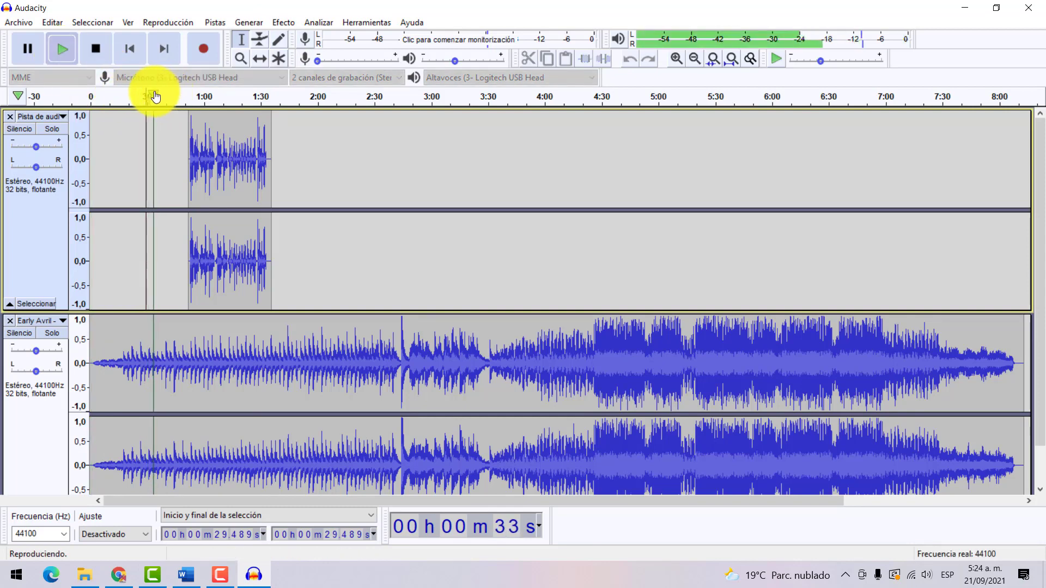
{"action": "left_click", "coordinate": [91, 96]}
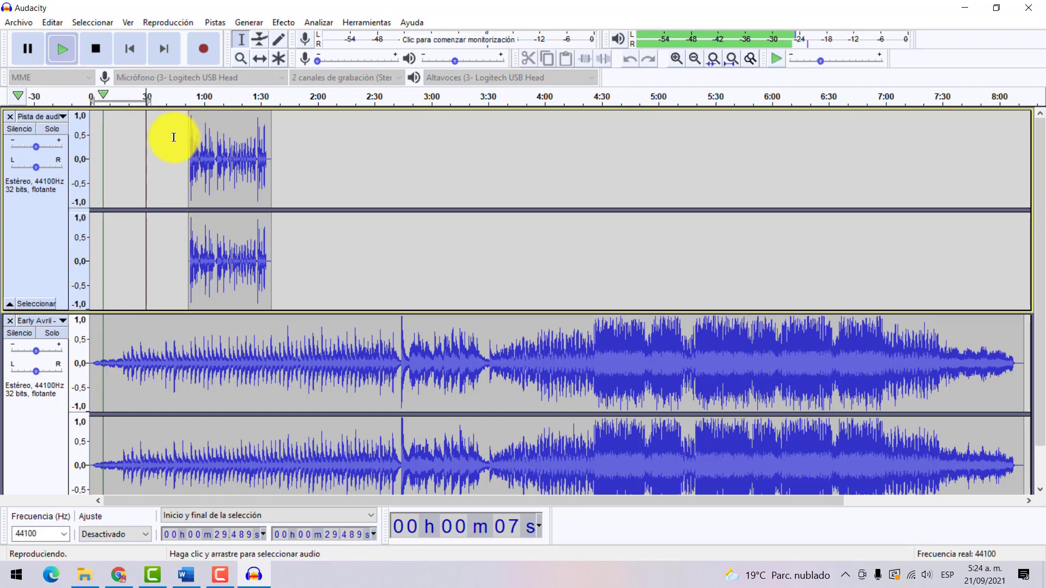
{"action": "left_click", "coordinate": [96, 51]}
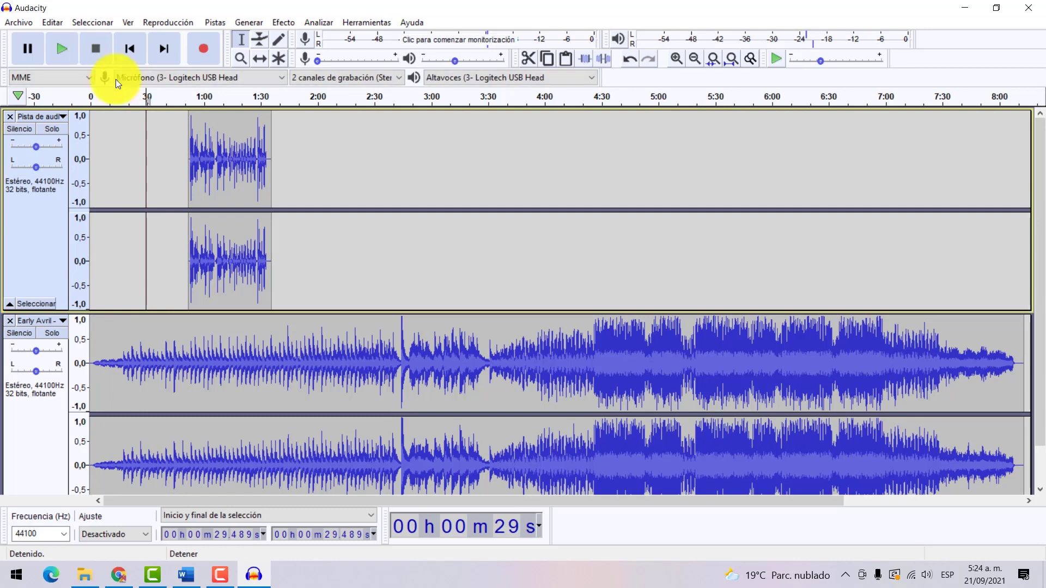
{"action": "left_click", "coordinate": [91, 96]}
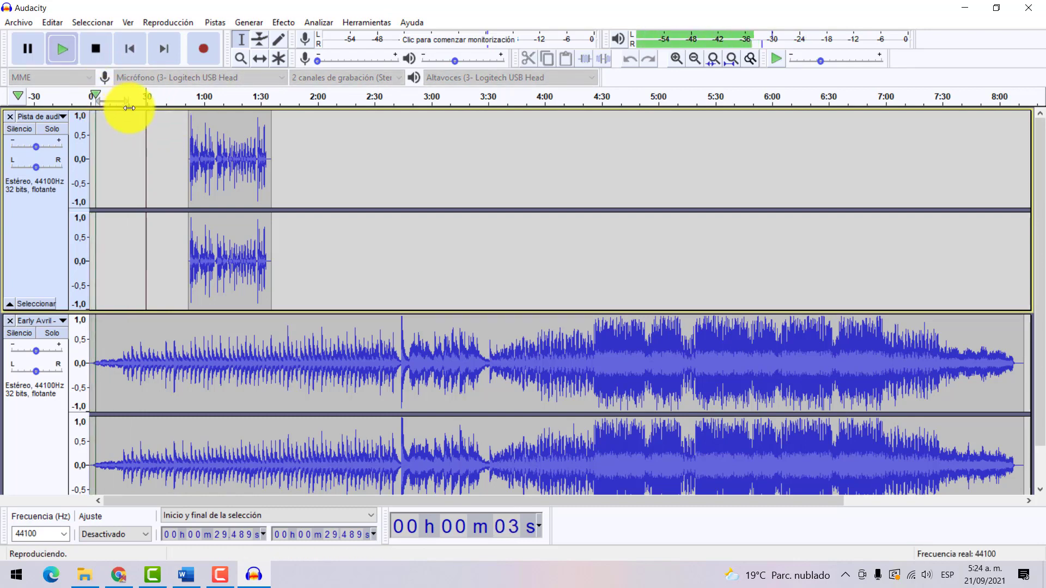
{"action": "left_click", "coordinate": [155, 101]}
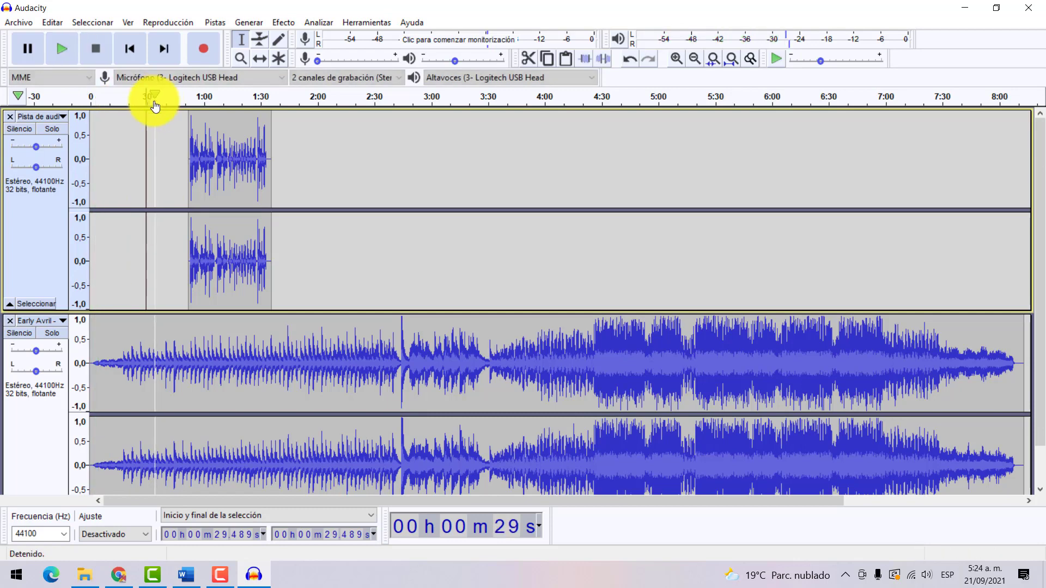
{"action": "left_click", "coordinate": [131, 339]}
{"action": "key", "text": "space"}
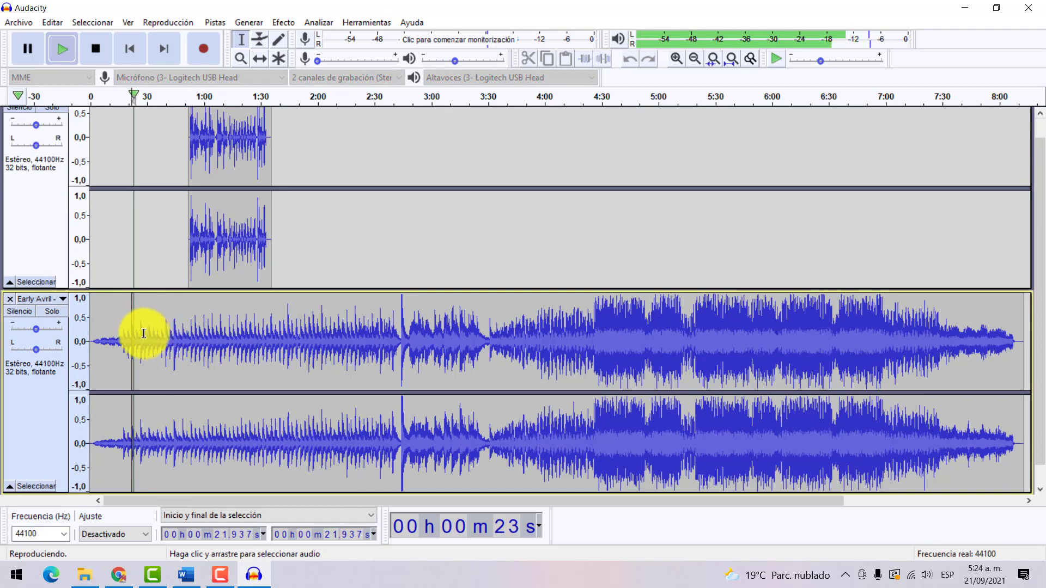
Delete the first 19.42 seconds of the Early Avril music track, and play back its new beginning for a few seconds
{"action": "left_click", "coordinate": [127, 326]}
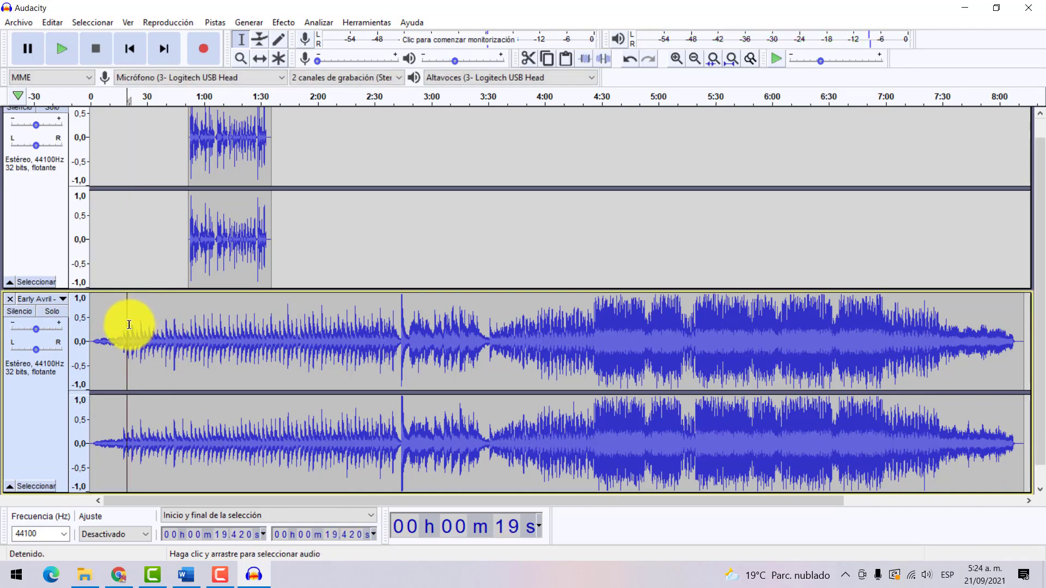
{"action": "left_click_drag", "start_coordinate": [130, 325], "coordinate": [34, 325]}
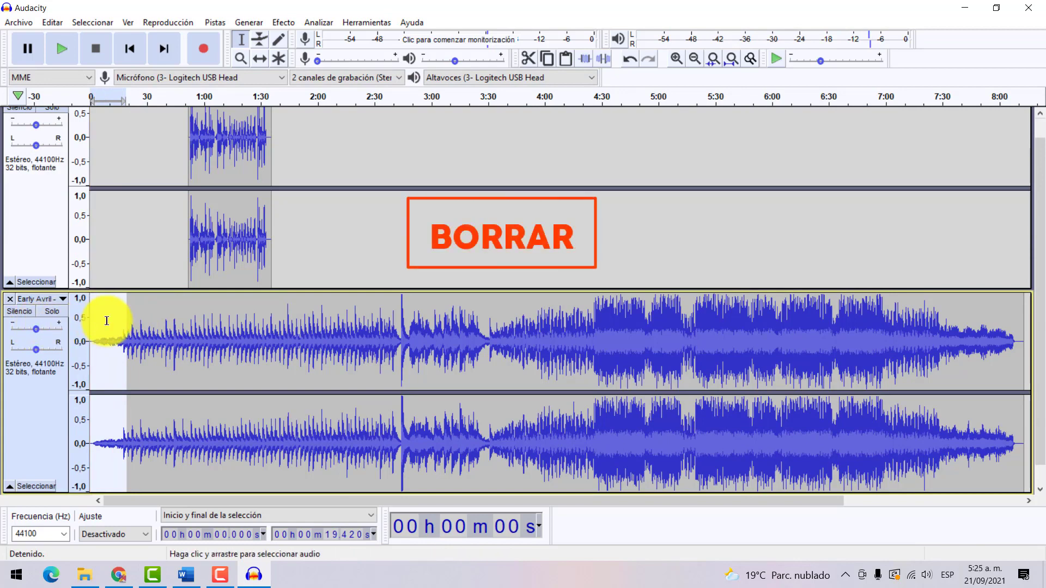
{"action": "key", "text": "Delete"}
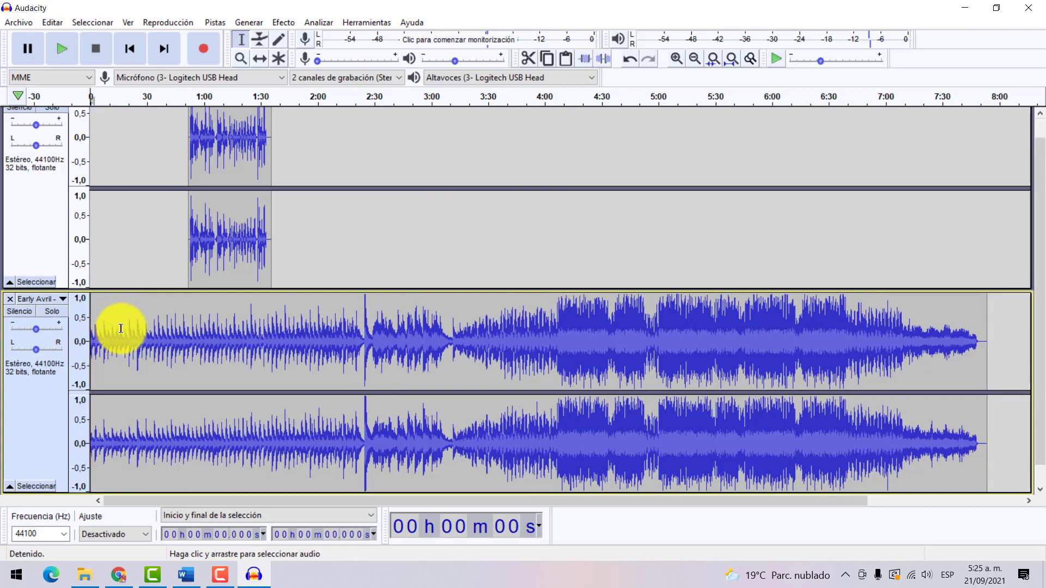
{"action": "key", "text": "space"}
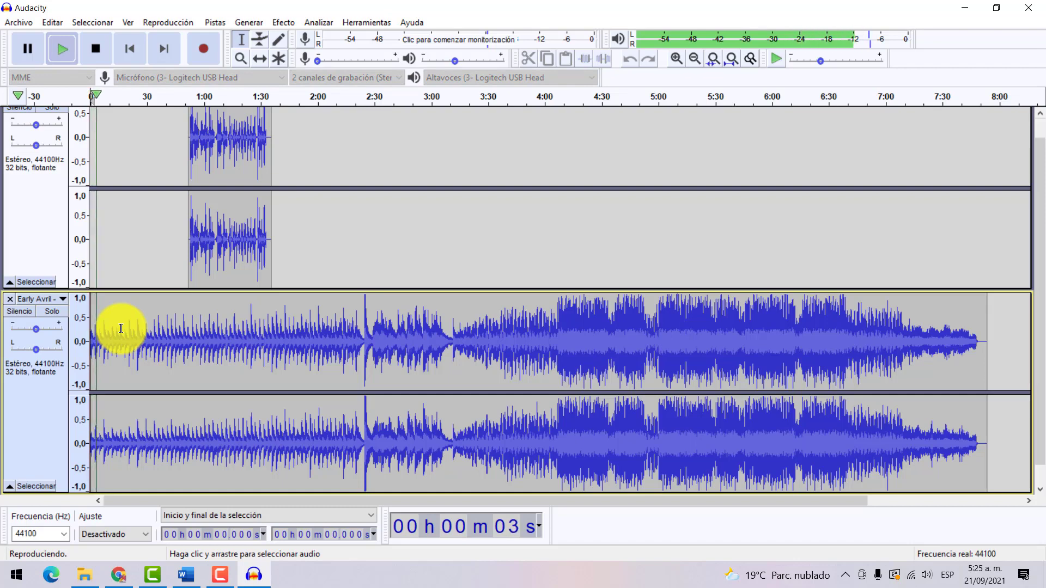
{"action": "key", "text": "space"}
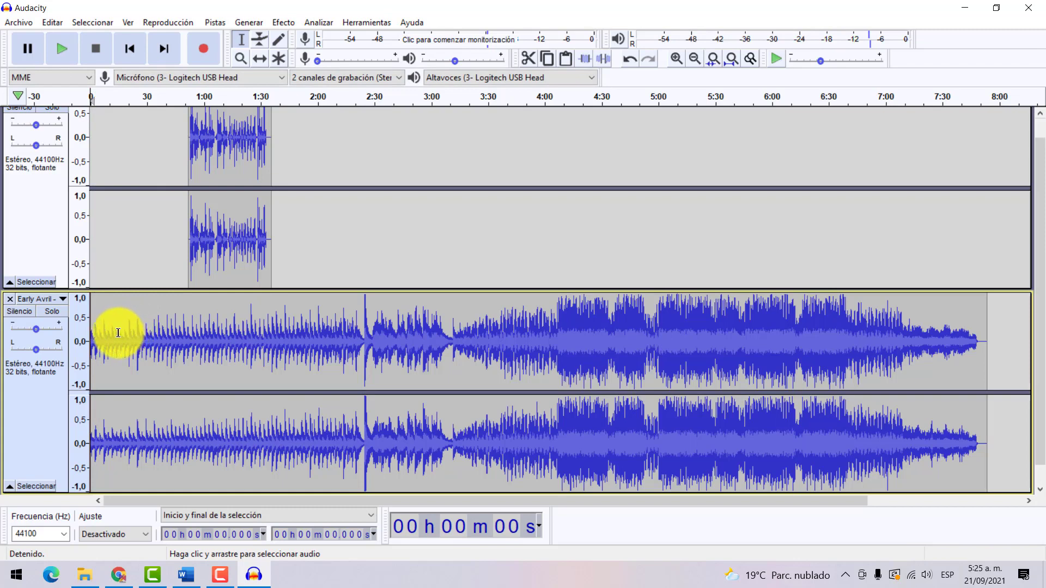
Apply a progressive fade-in to the first 16.18 seconds of the Early Avril music track
{"action": "left_click_drag", "start_coordinate": [122, 333], "coordinate": [72, 332]}
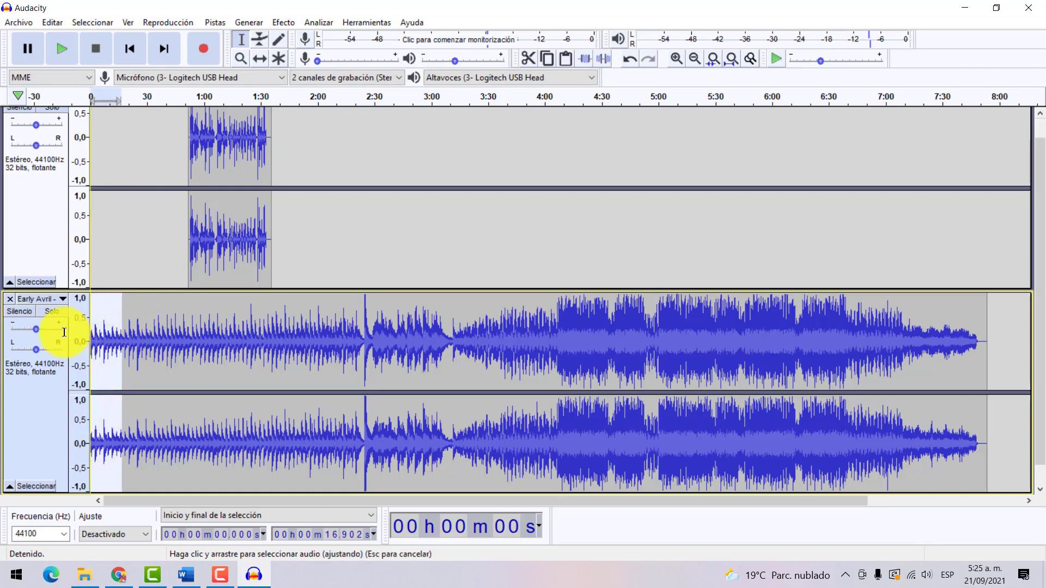
{"action": "left_click", "coordinate": [118, 325]}
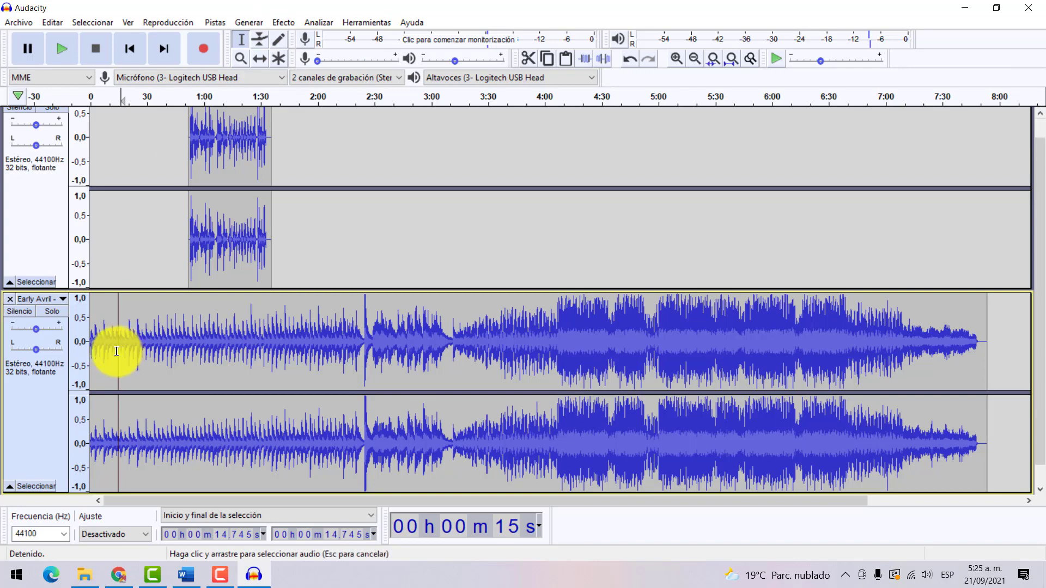
{"action": "left_click_drag", "start_coordinate": [116, 351], "coordinate": [75, 360]}
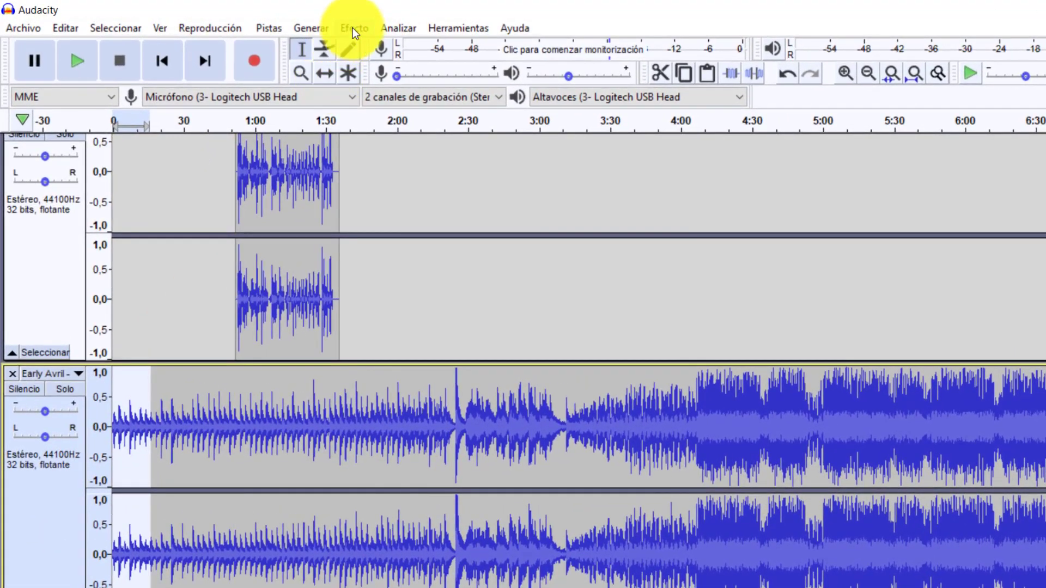
{"action": "left_click", "coordinate": [352, 28]}
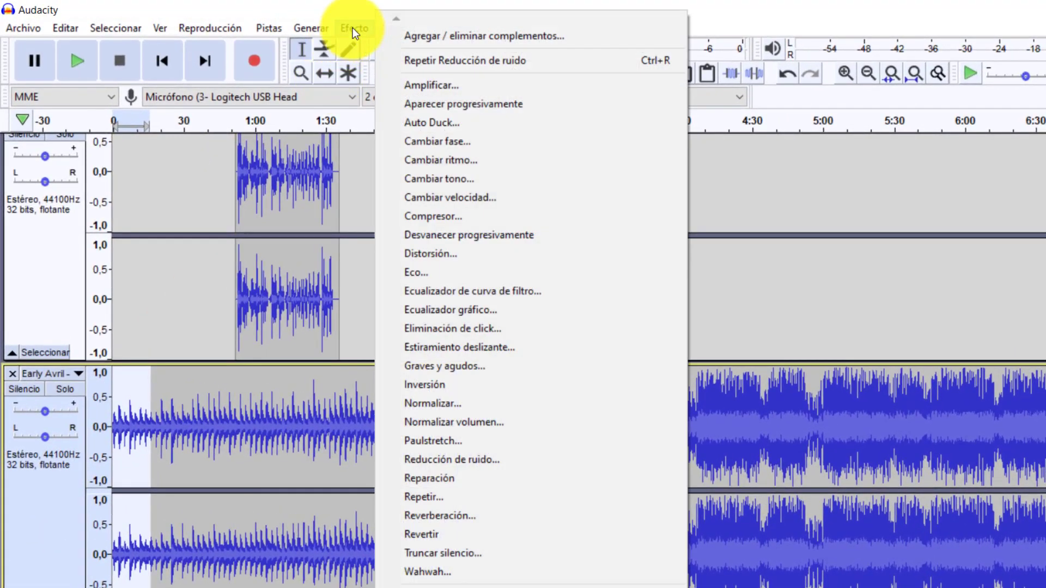
{"action": "left_click", "coordinate": [415, 105]}
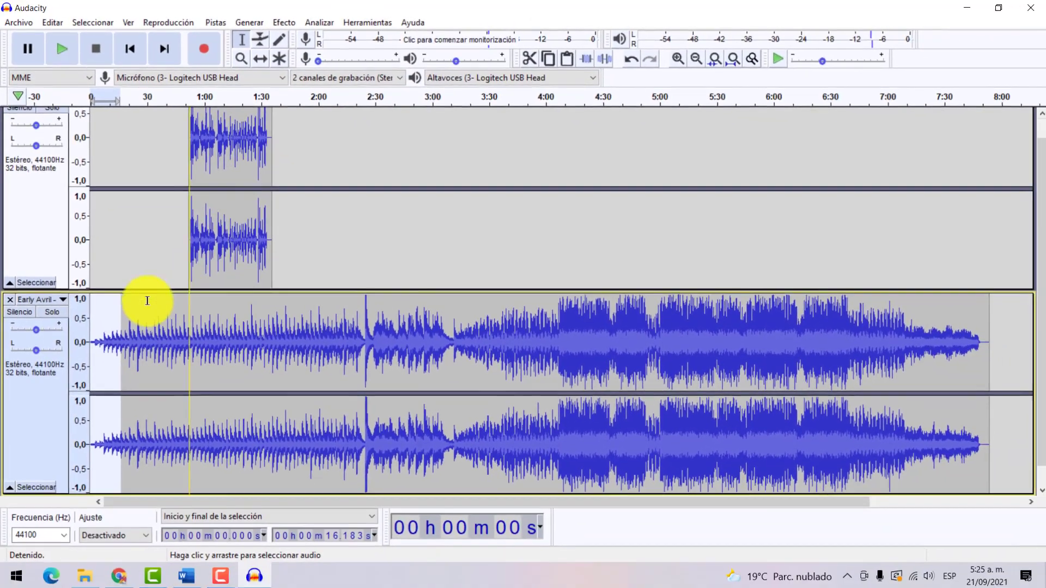
Play the beginning of the music from about 0:02 for several seconds to check the fade-in
{"action": "left_click", "coordinate": [93, 309]}
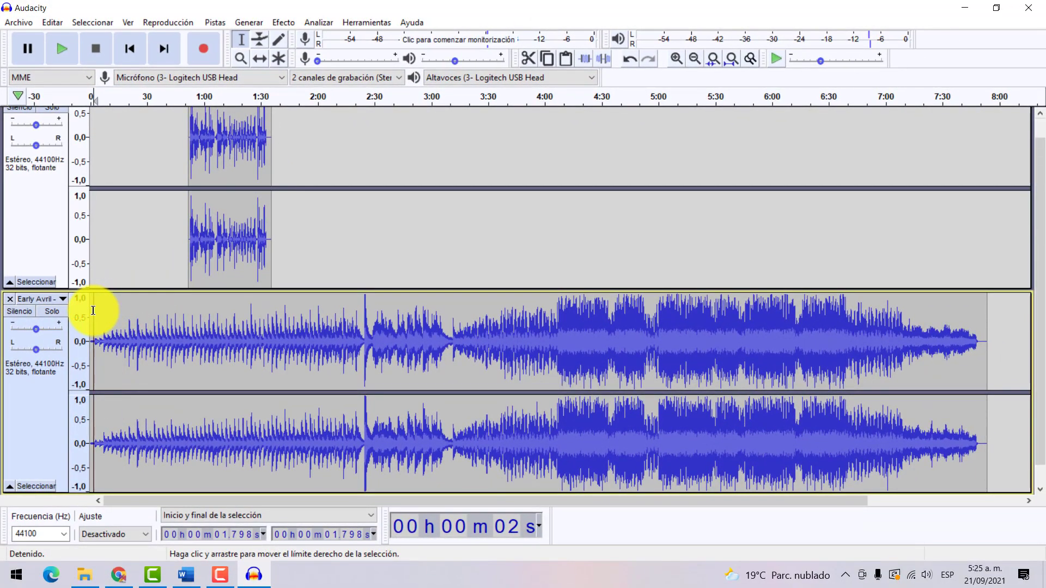
{"action": "key", "text": "space"}
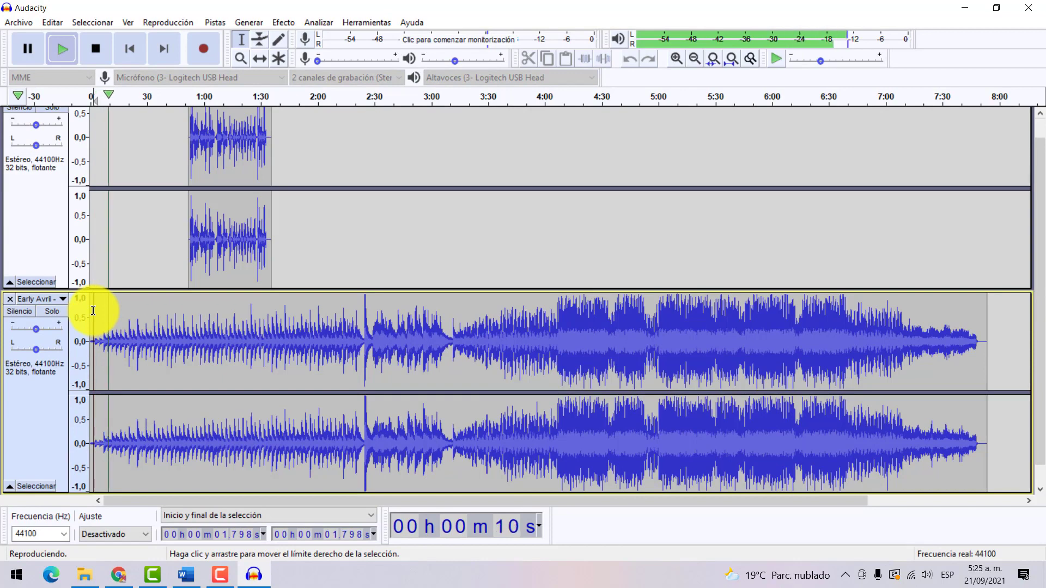
{"action": "key", "text": "space"}
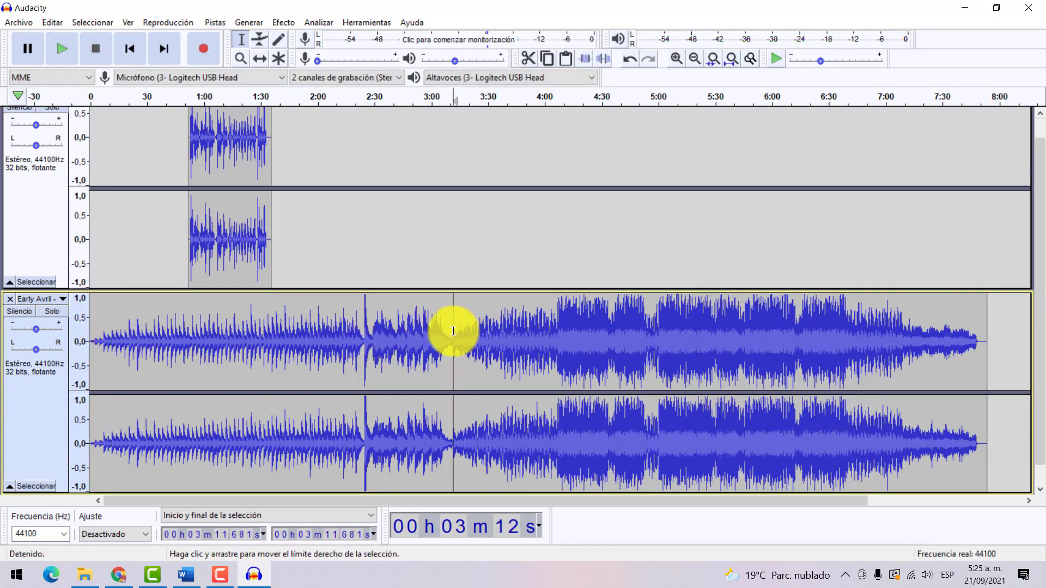
Play the music briefly from about 3:12, and delete everything after about 2:24.57 on the Early Avril track
{"action": "key", "text": "space"}
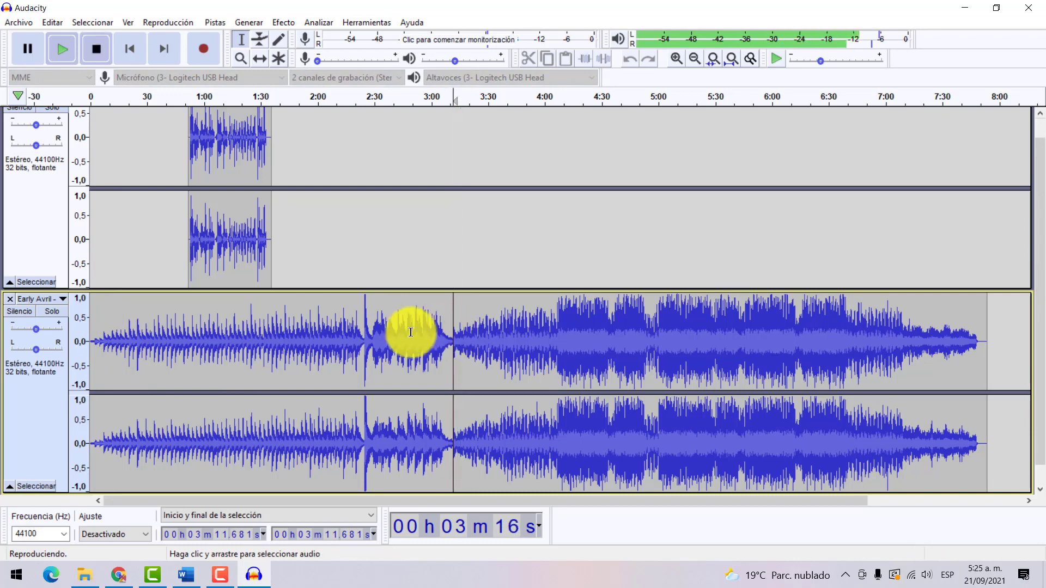
{"action": "key", "text": "space"}
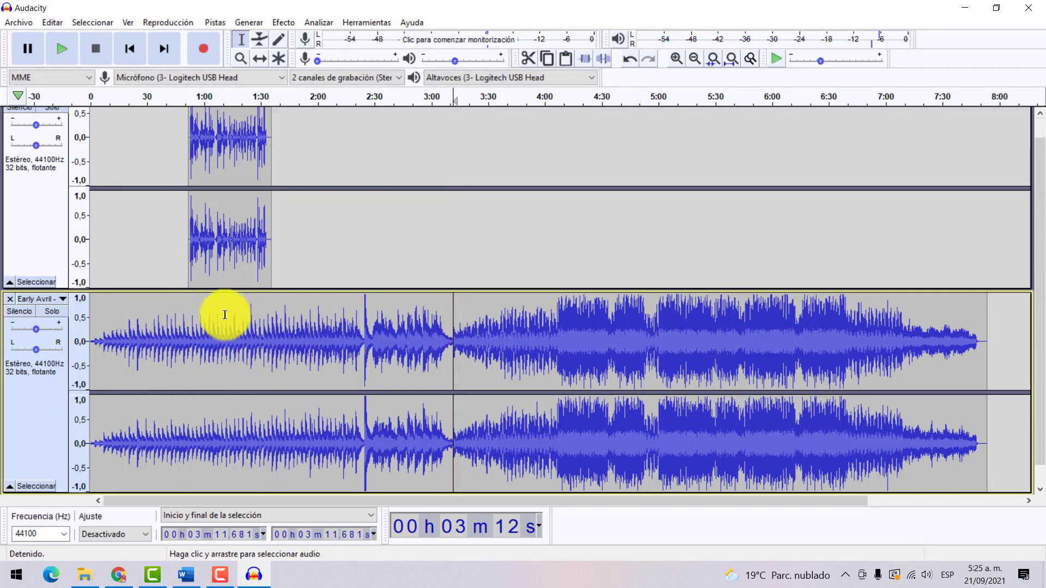
{"action": "mouse_move", "coordinate": [364, 332]}
{"action": "left_mouse_down"}
{"action": "mouse_move", "coordinate": [1026, 368]}
{"action": "mouse_move", "coordinate": [887, 368]}
{"action": "mouse_move", "coordinate": [944, 370]}
{"action": "left_mouse_up"}
{"action": "key", "text": "Delete"}
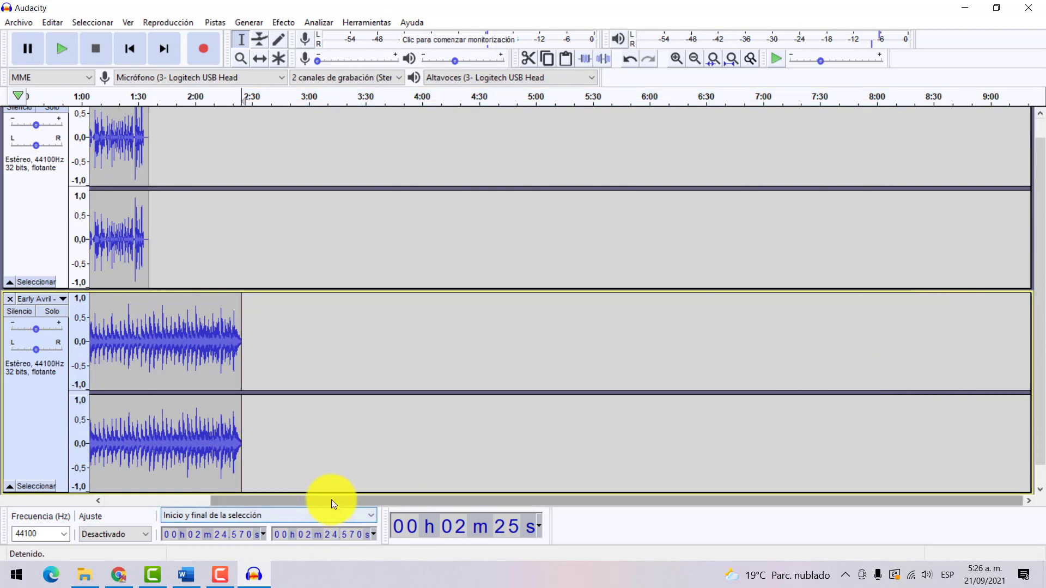
{"action": "left_click_drag", "start_coordinate": [331, 498], "coordinate": [192, 500]}
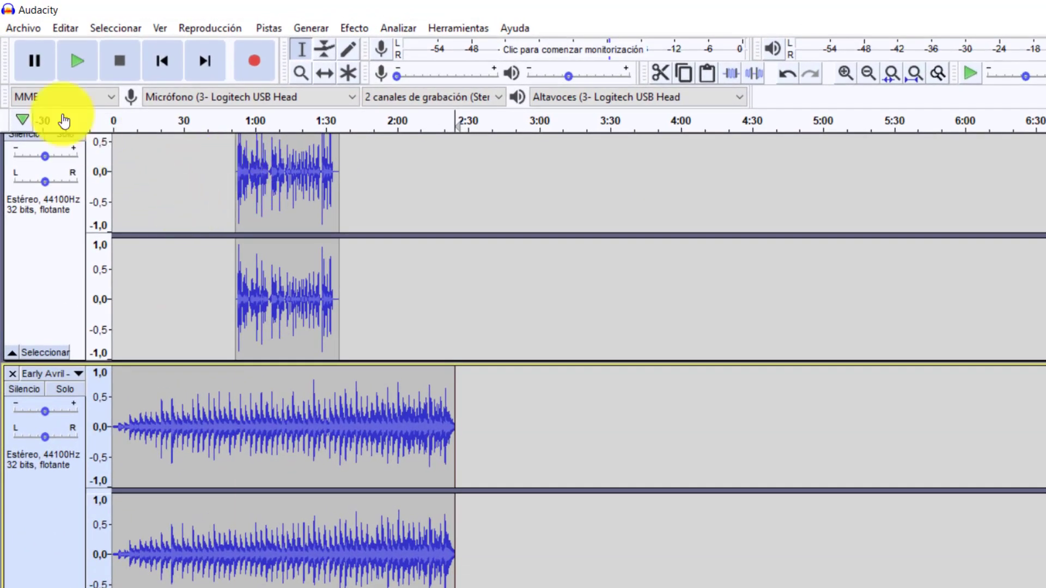
Import the sound file "Waves Crashing on Rock Beach" from the Descargas folder as a new track
{"action": "left_click", "coordinate": [21, 26]}
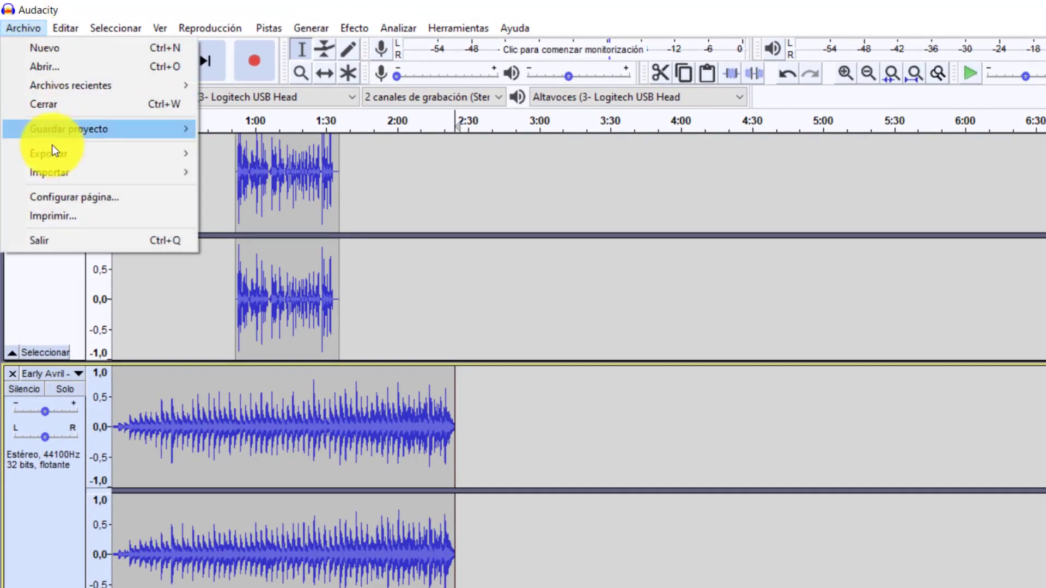
{"action": "mouse_move", "coordinate": [51, 170]}
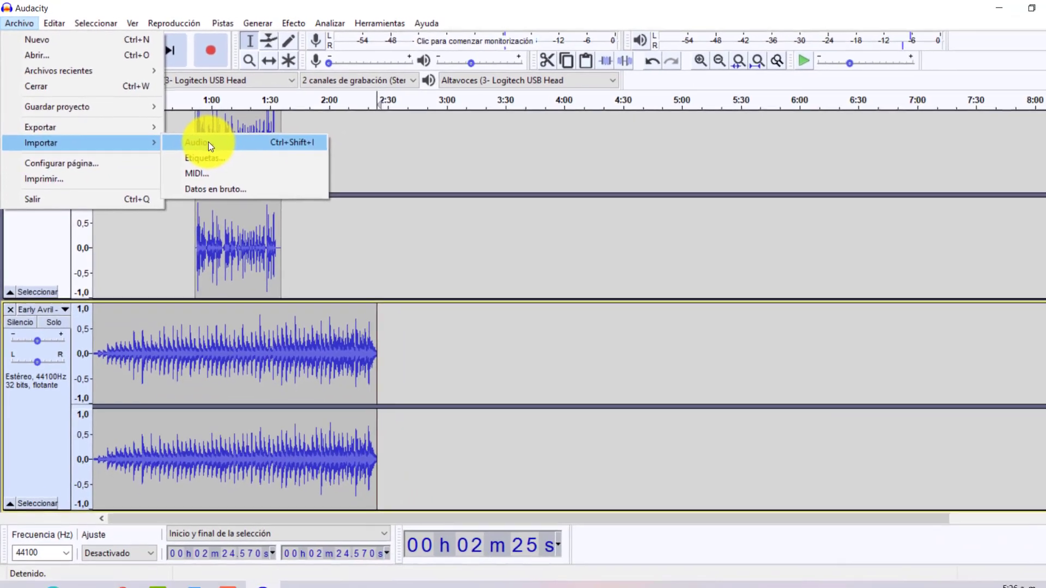
{"action": "left_click", "coordinate": [252, 171]}
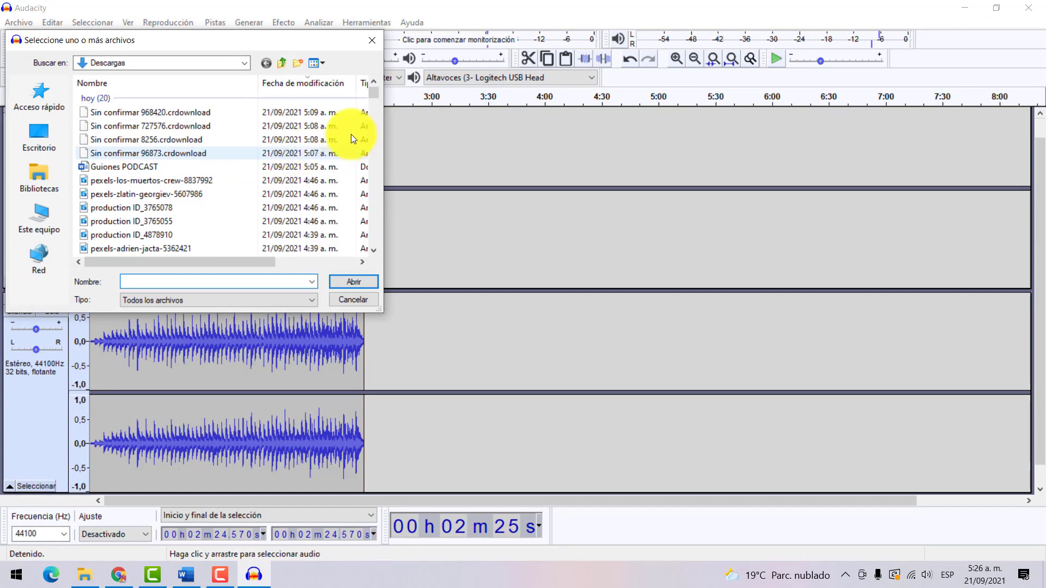
{"action": "scroll", "coordinate": [374, 93], "scroll_direction": "down", "scroll_amount": 4}
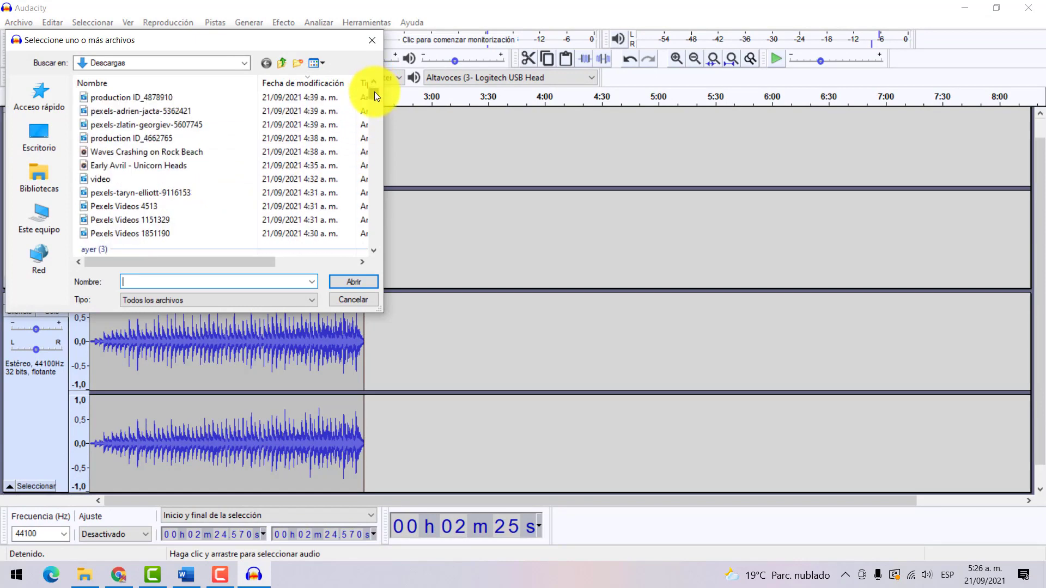
{"action": "left_click", "coordinate": [160, 154]}
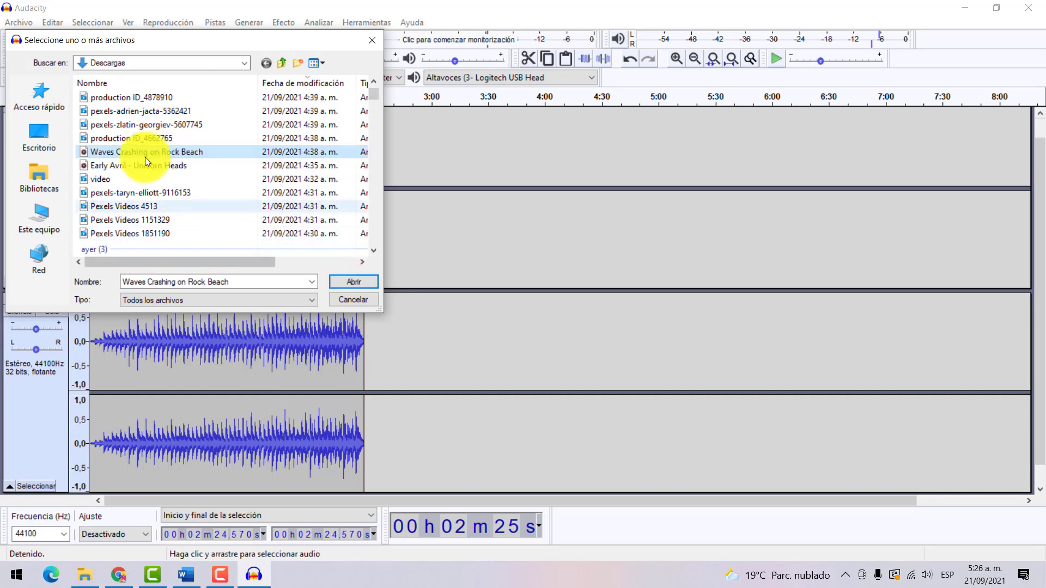
{"action": "left_click", "coordinate": [343, 282]}
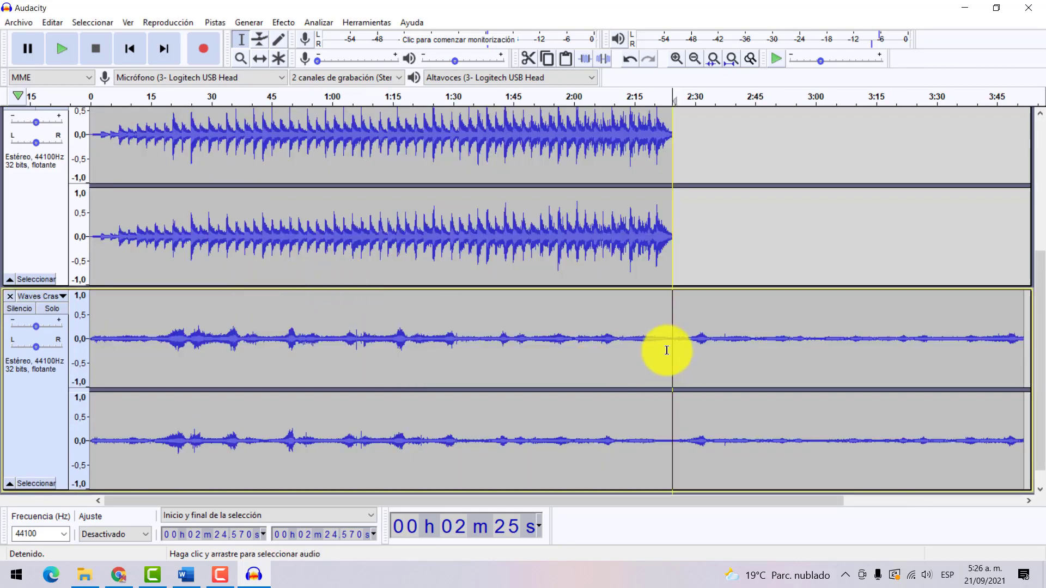
Play the tracks together from about 2:25 and from the opening seconds to judge how much of the wave sound to keep
{"action": "left_click", "coordinate": [694, 57]}
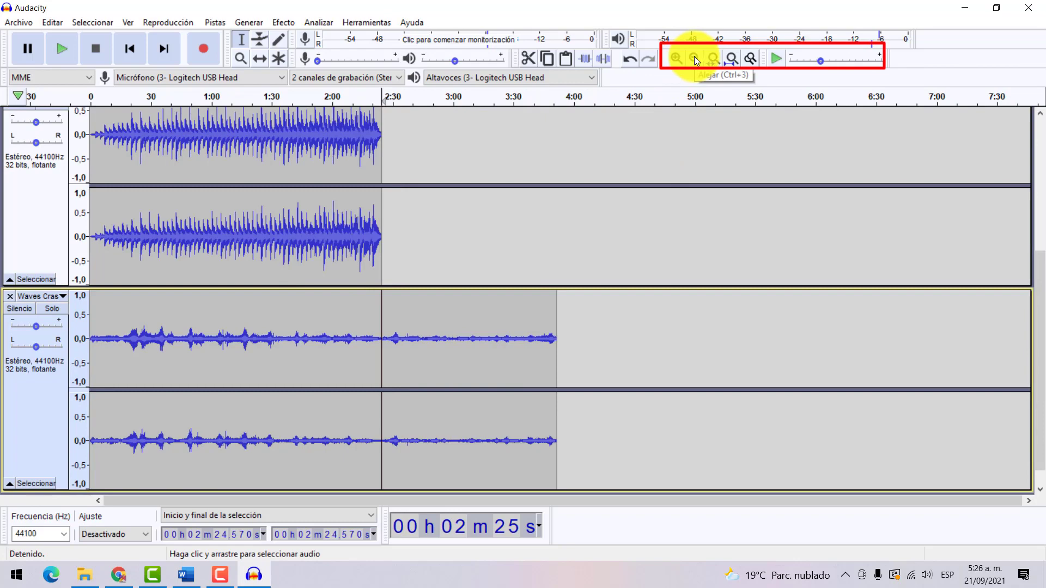
{"action": "left_click", "coordinate": [694, 56]}
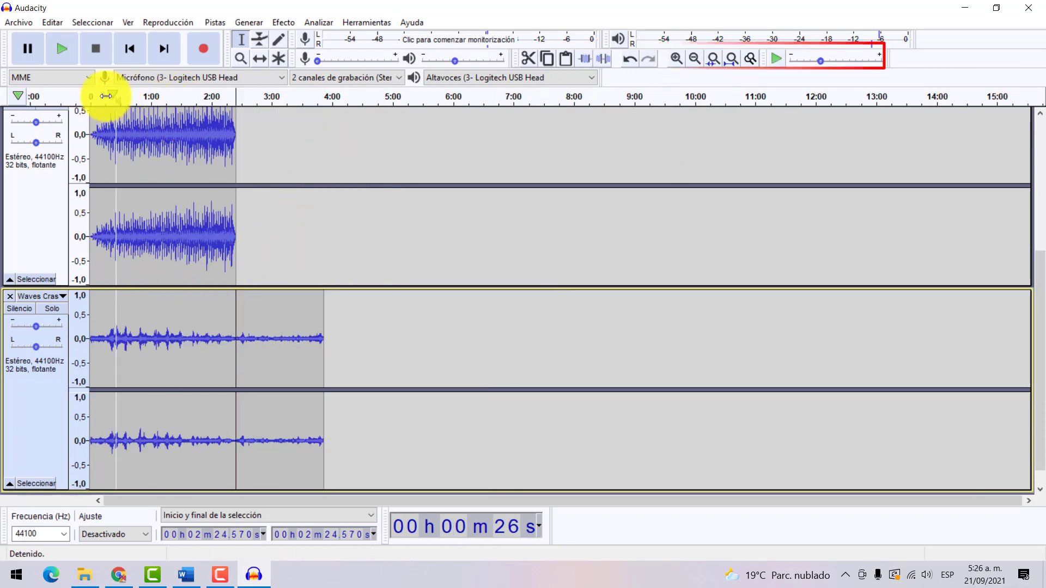
{"action": "left_click", "coordinate": [77, 93]}
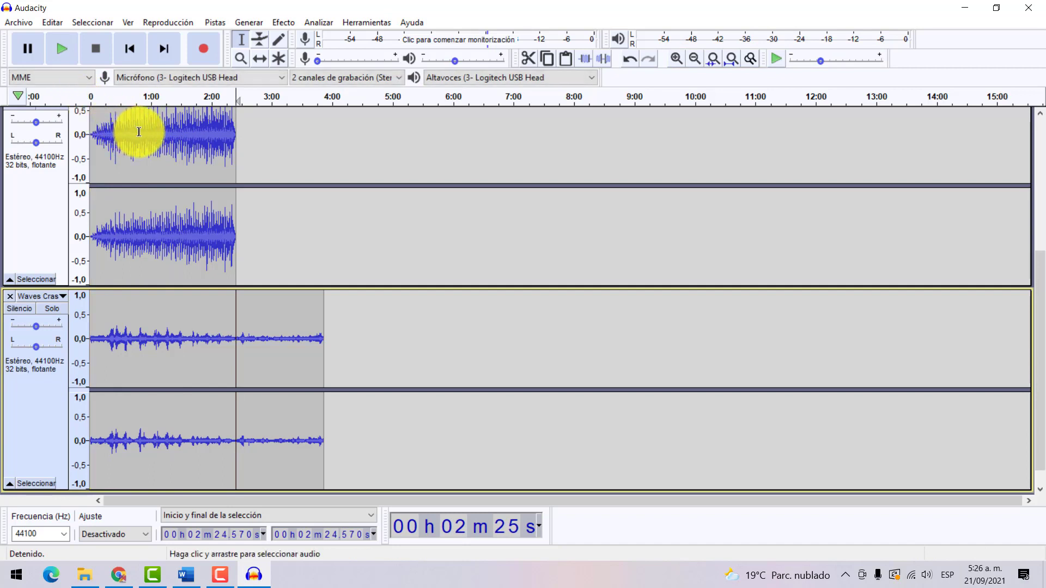
{"action": "key", "text": "space"}
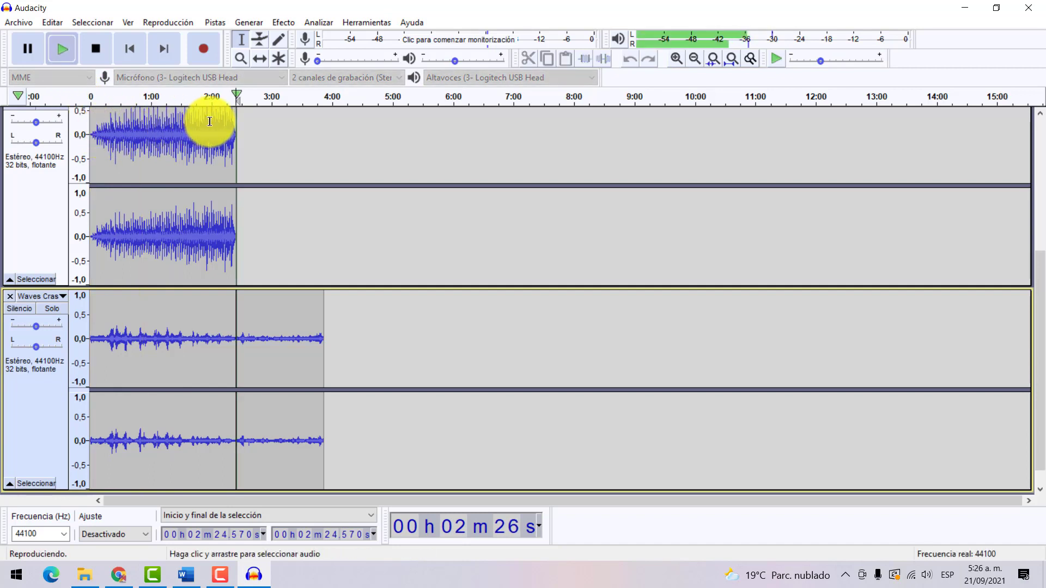
{"action": "left_click", "coordinate": [243, 95]}
{"action": "left_click_drag", "start_coordinate": [218, 94], "coordinate": [91, 104]}
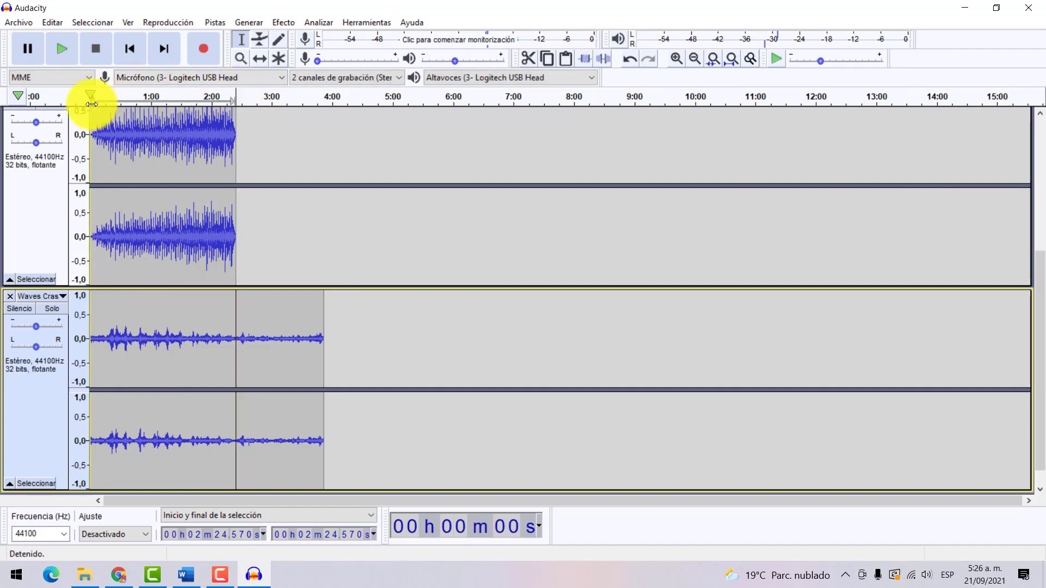
{"action": "left_click", "coordinate": [88, 106]}
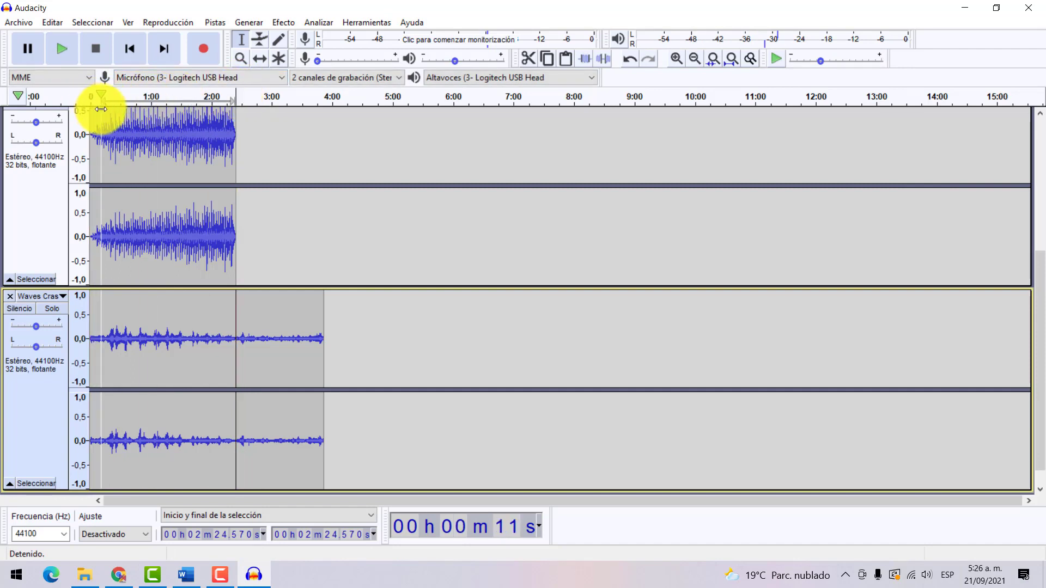
{"action": "left_click", "coordinate": [91, 110]}
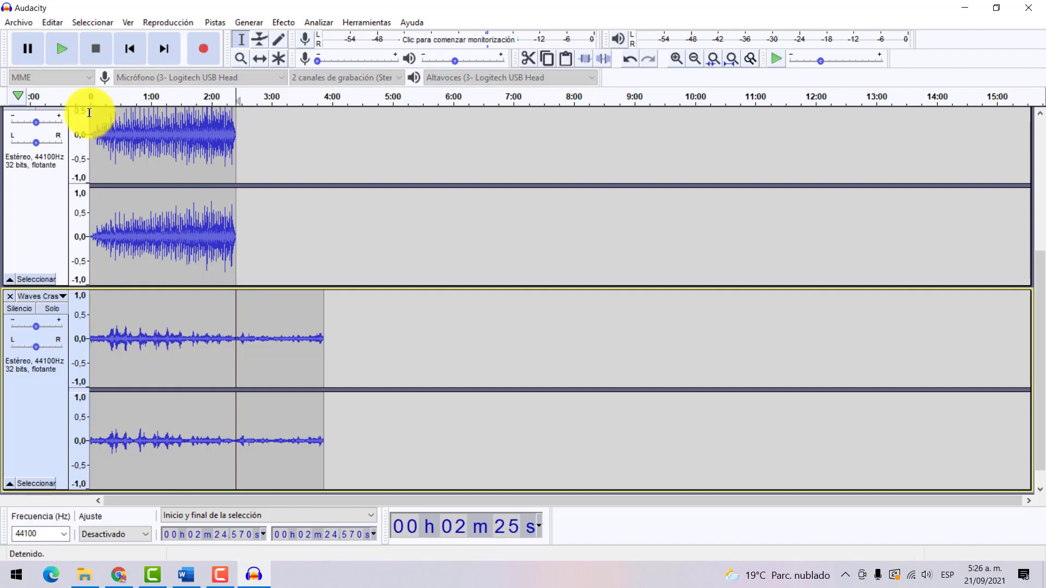
{"action": "left_click_drag", "start_coordinate": [87, 110], "coordinate": [100, 109]}
{"action": "left_click", "coordinate": [100, 108]}
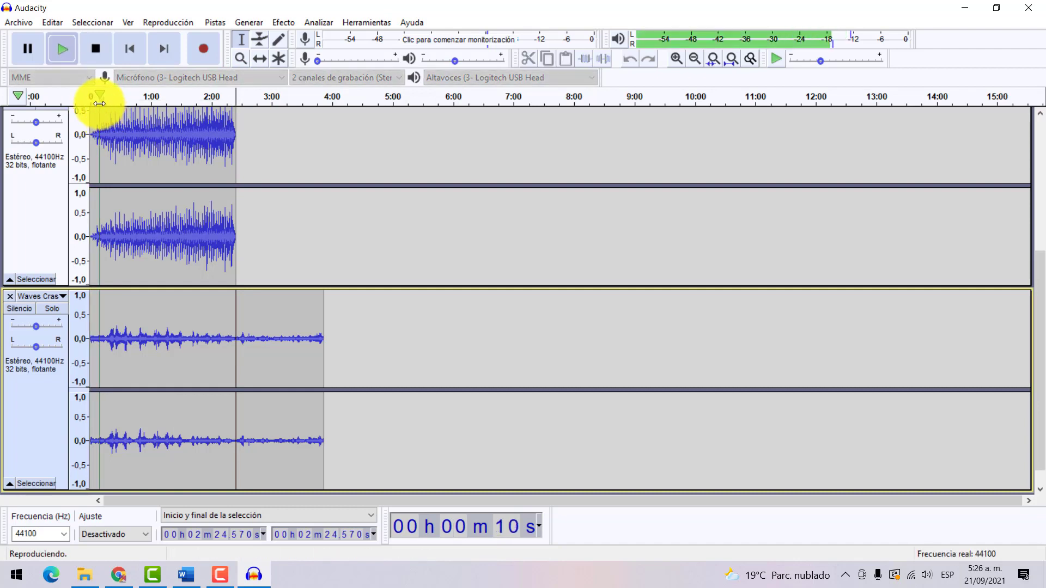
{"action": "left_click", "coordinate": [100, 106]}
{"action": "key", "text": "space"}
{"action": "left_click", "coordinate": [100, 102]}
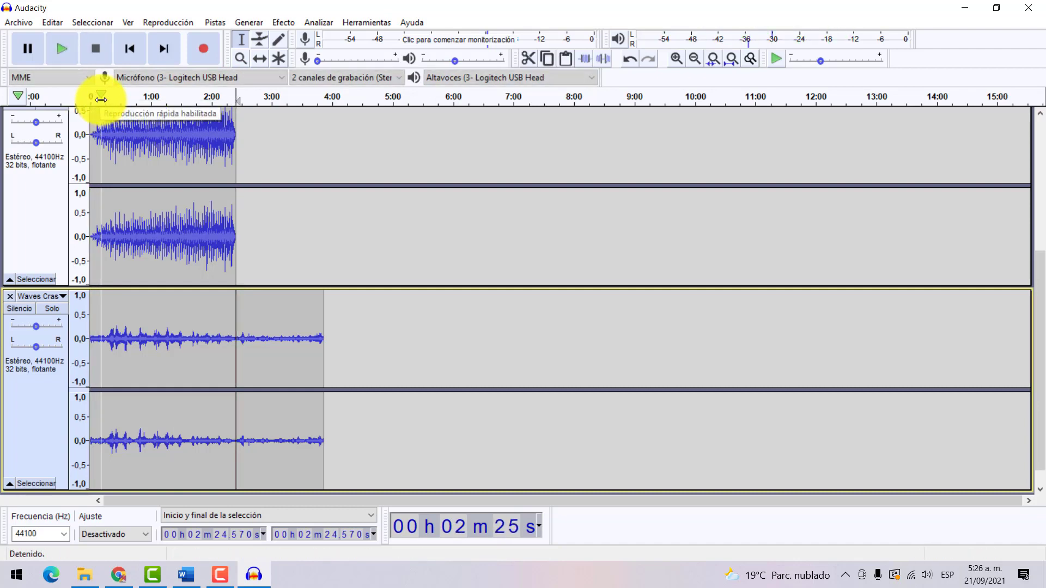
{"action": "left_click", "coordinate": [101, 102]}
{"action": "left_click", "coordinate": [100, 101]}
{"action": "key", "text": "space"}
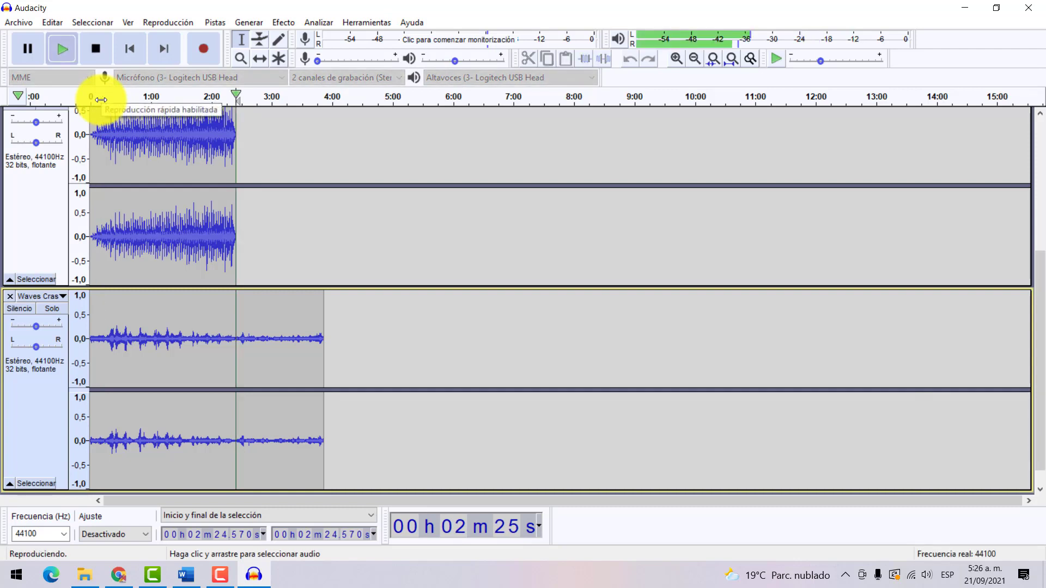
{"action": "left_click", "coordinate": [99, 94]}
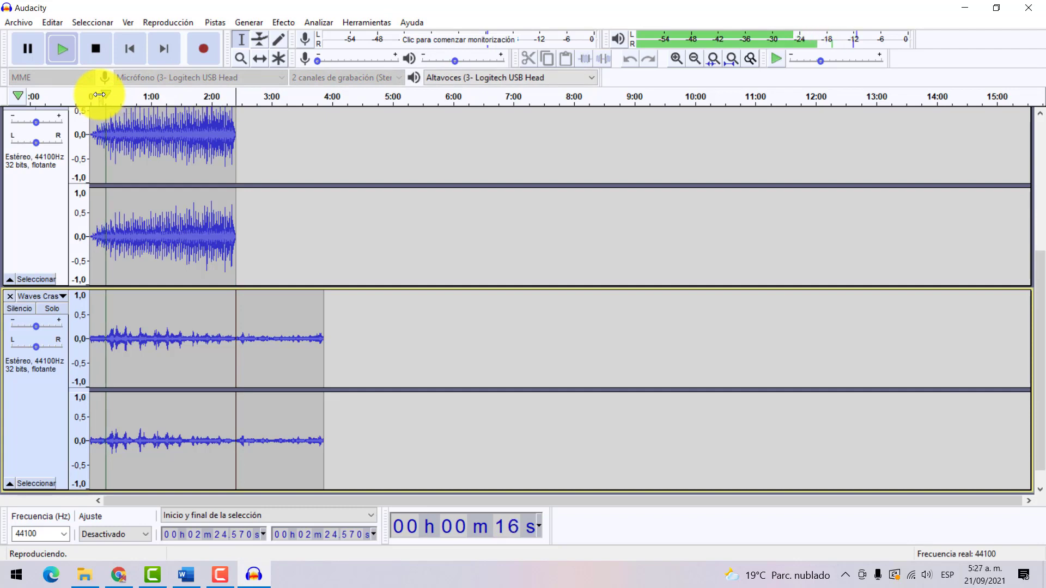
{"action": "key", "text": "space"}
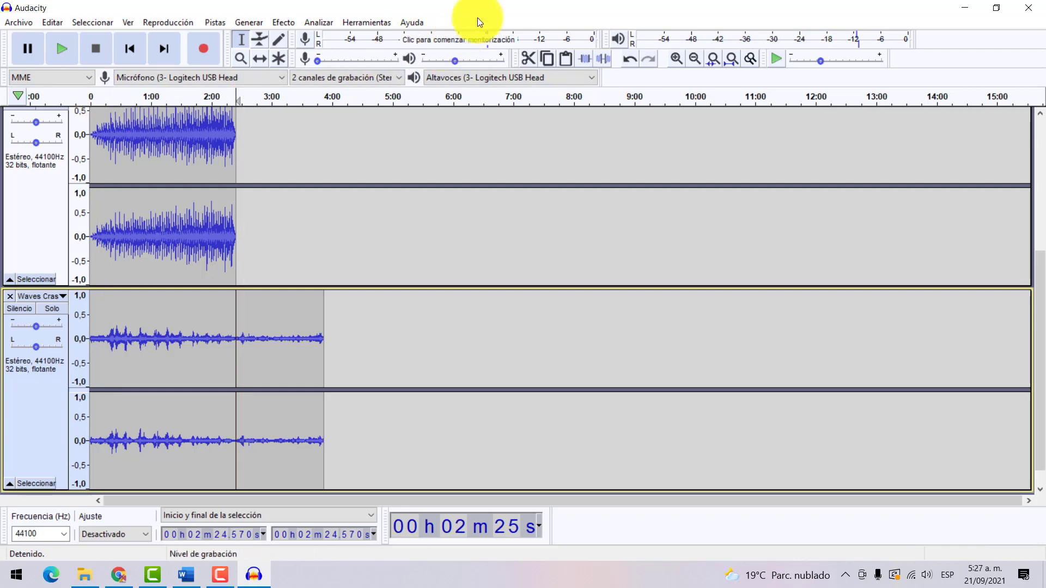
Delete everything after about 16.39 seconds on the Waves Crashing track, and look over the arrangement of all tracks
{"action": "left_click", "coordinate": [674, 59]}
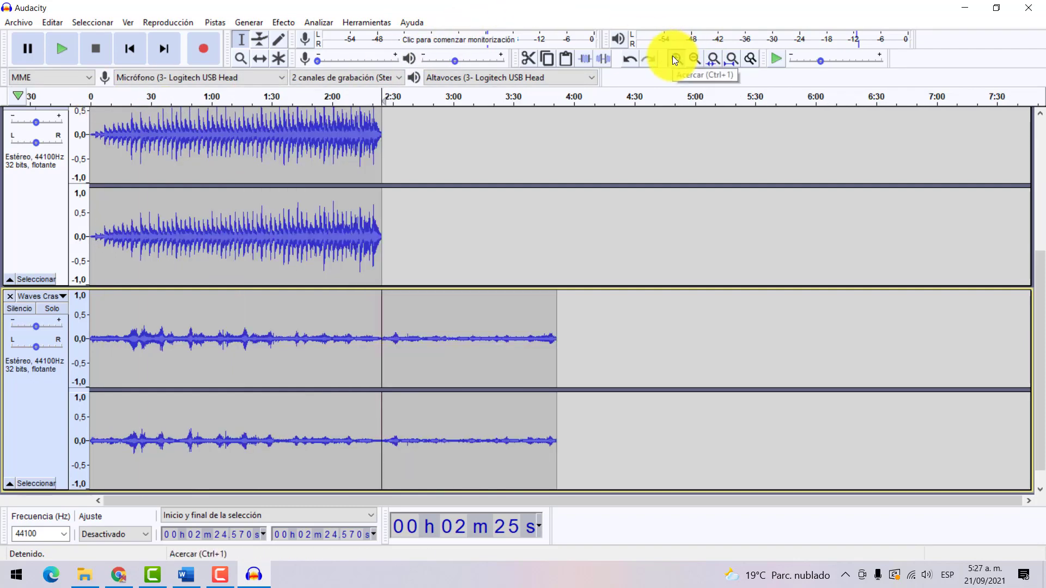
{"action": "left_click", "coordinate": [675, 59]}
{"action": "left_click_drag", "start_coordinate": [941, 340], "coordinate": [161, 333]}
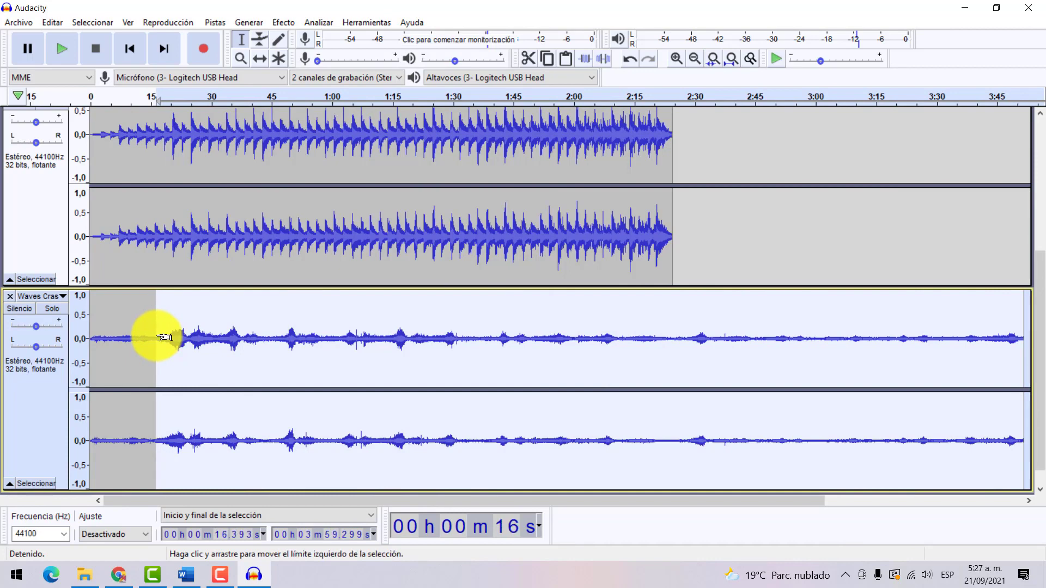
{"action": "key", "text": "Delete"}
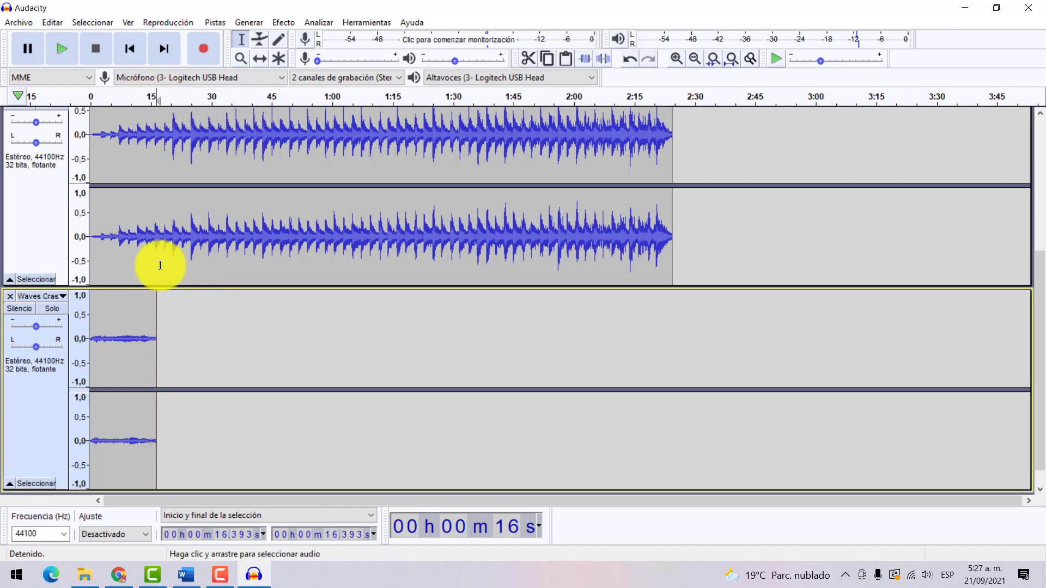
{"action": "scroll", "coordinate": [160, 265], "scroll_direction": "up", "scroll_amount": 3}
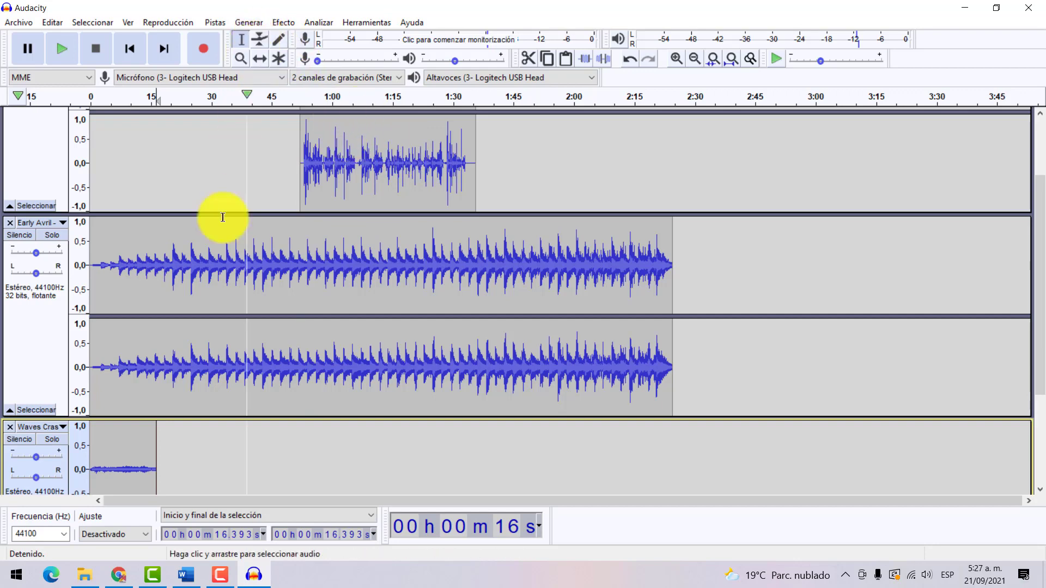
{"action": "scroll", "coordinate": [182, 295], "scroll_direction": "down", "scroll_amount": 2}
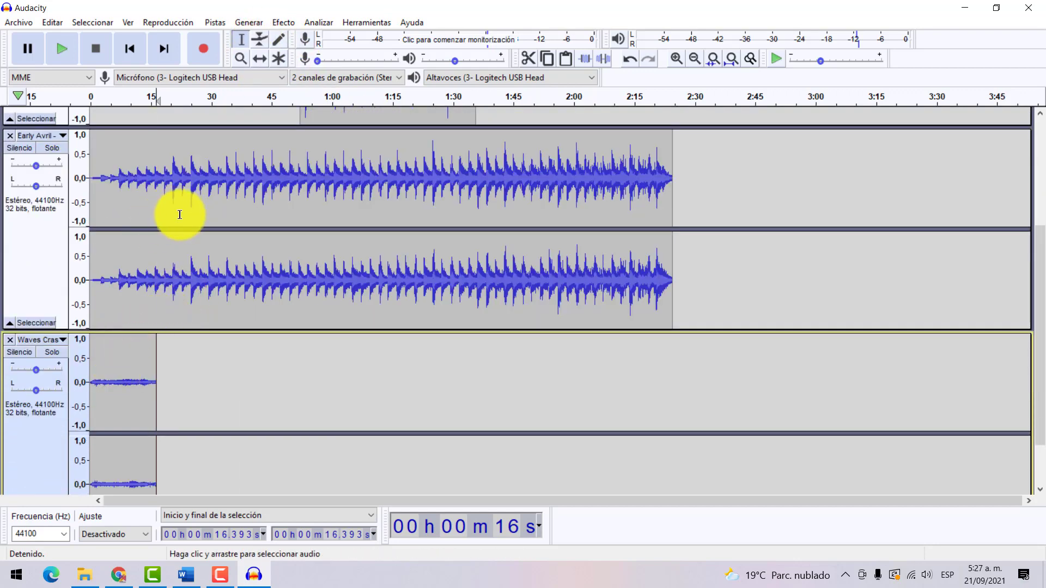
Shift the voice clip earlier with the Time Shift tool so it starts at about 18 seconds, and compare it with the music and waves
{"action": "scroll", "coordinate": [229, 215], "scroll_direction": "up", "scroll_amount": 2}
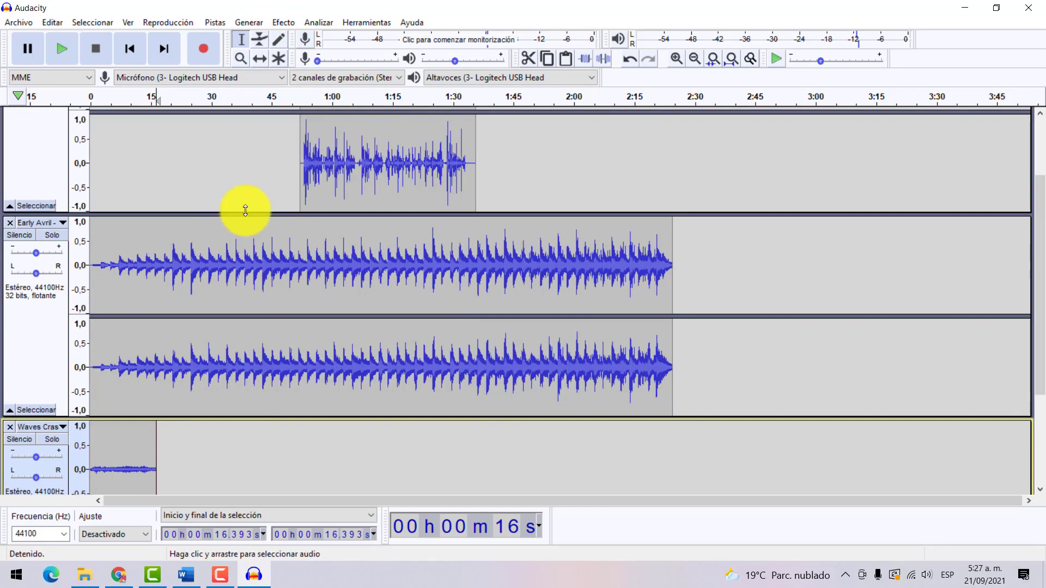
{"action": "left_click", "coordinate": [259, 55]}
{"action": "left_click_drag", "start_coordinate": [351, 148], "coordinate": [235, 155]}
{"action": "scroll", "coordinate": [235, 156], "scroll_direction": "up", "scroll_amount": 2}
{"action": "scroll", "coordinate": [293, 273], "scroll_direction": "down", "scroll_amount": 5}
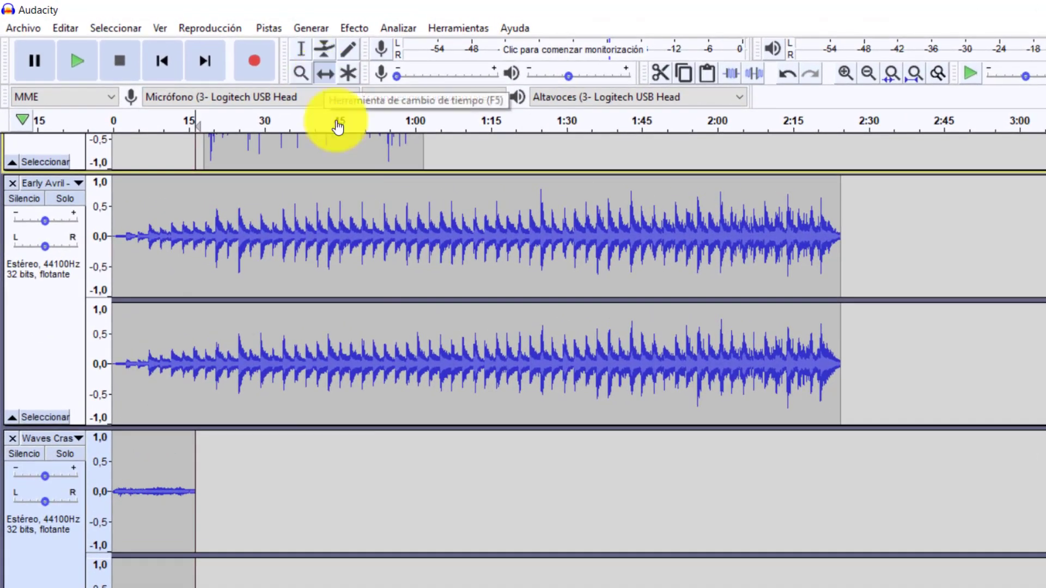
{"action": "scroll", "coordinate": [349, 408], "scroll_direction": "up", "scroll_amount": 3}
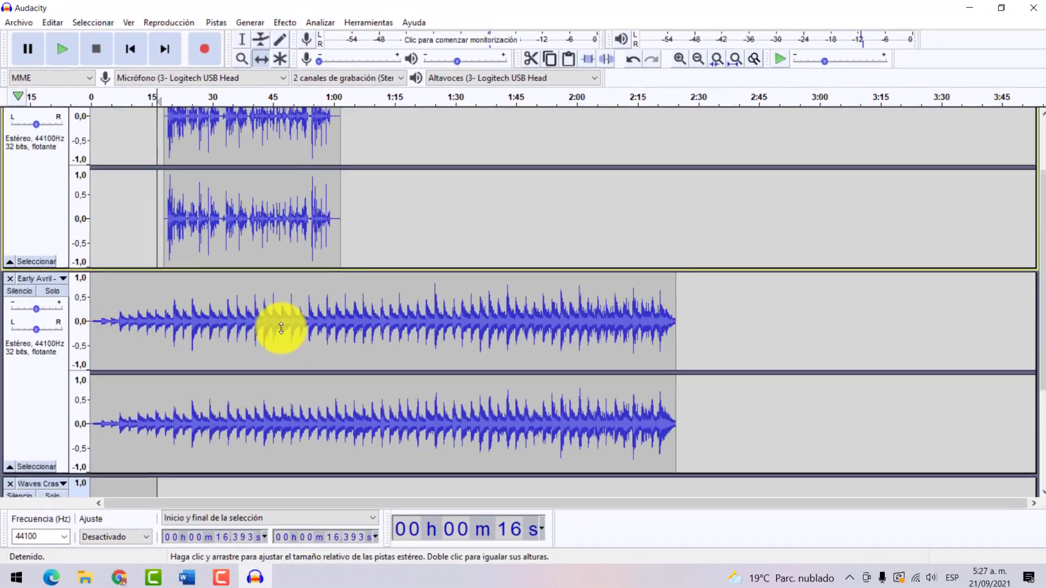
{"action": "scroll", "coordinate": [349, 408], "scroll_direction": "down", "scroll_amount": 3}
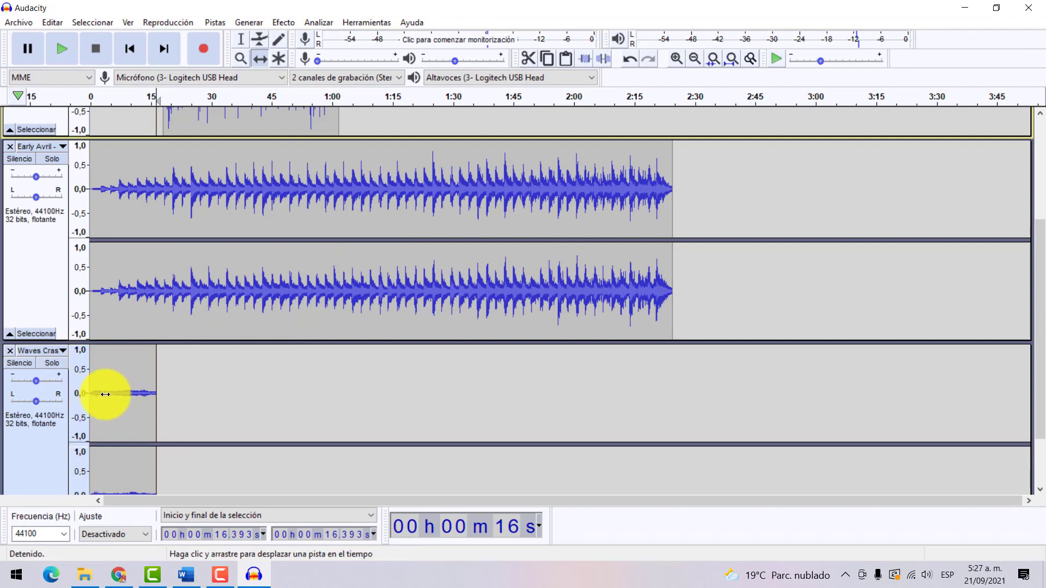
{"action": "scroll", "coordinate": [129, 285], "scroll_direction": "up", "scroll_amount": 3}
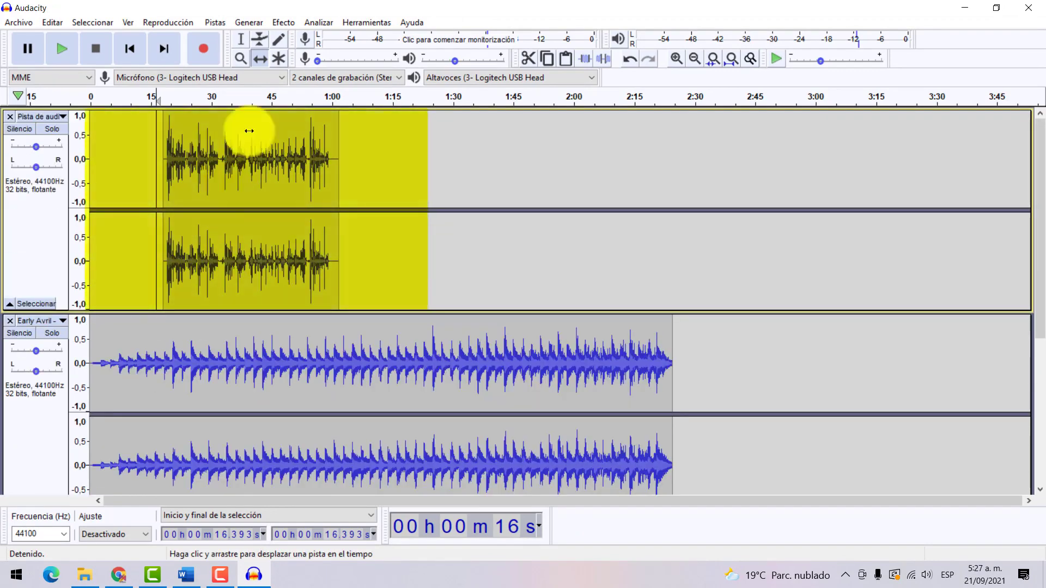
Play the mix from the beginning and from about 13 seconds, and shift the voice clip to start at about 15 seconds
{"action": "left_click", "coordinate": [94, 106]}
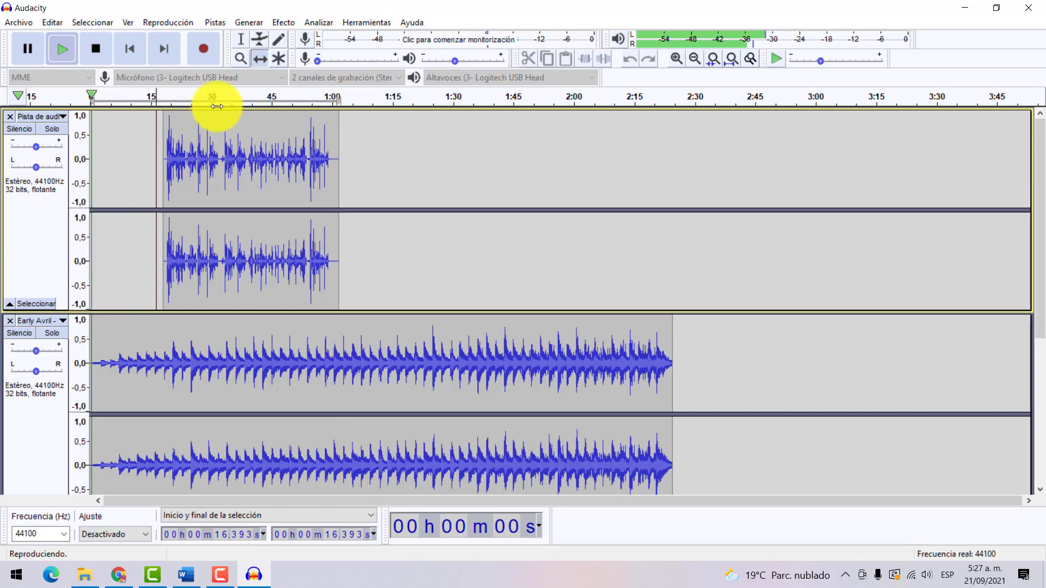
{"action": "left_click", "coordinate": [142, 102]}
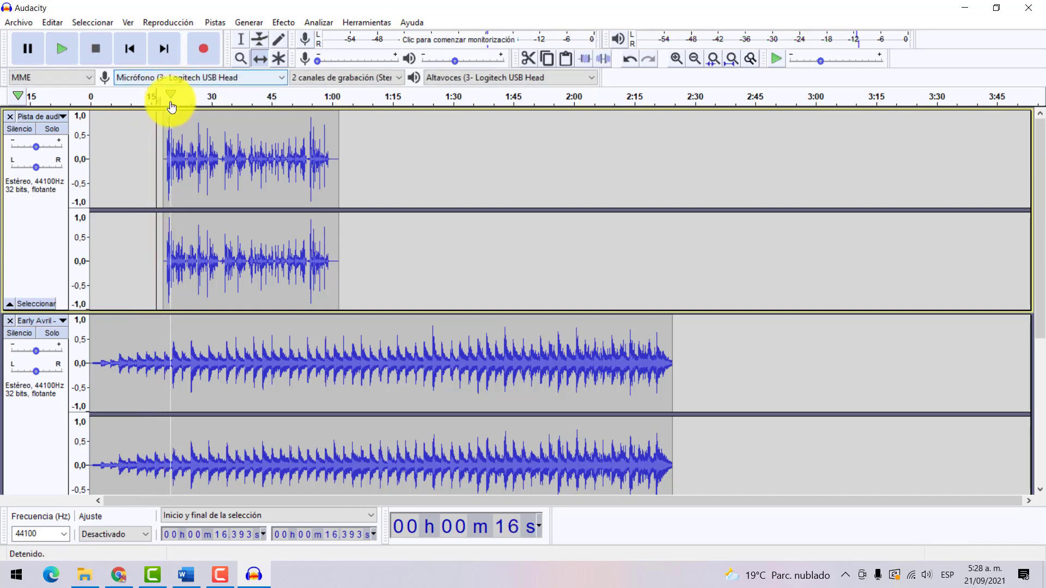
{"action": "left_click_drag", "start_coordinate": [176, 125], "coordinate": [163, 122]}
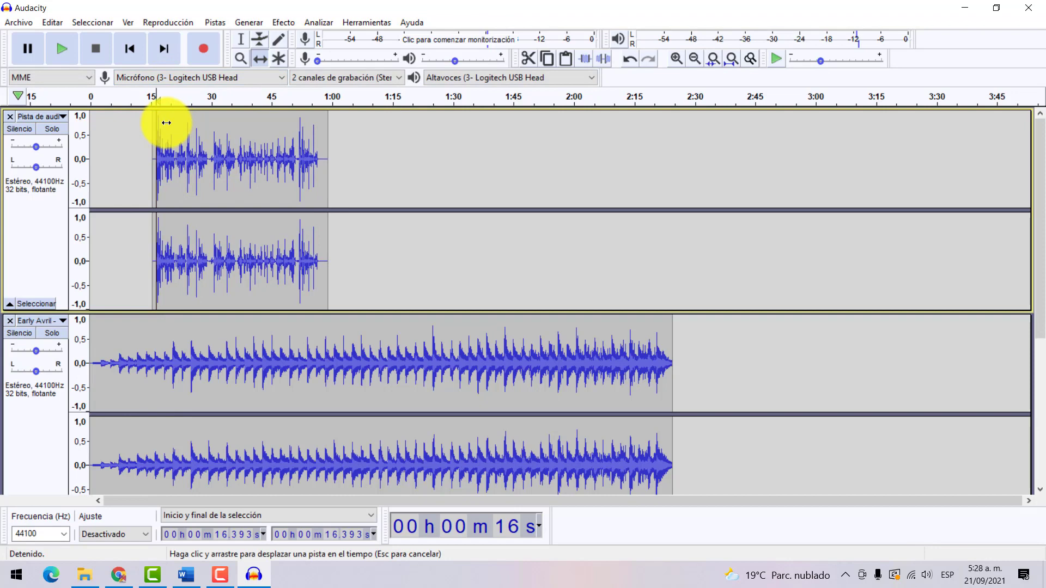
Play the mix from about 12 seconds to check how the voice enters after the waves
{"action": "left_click", "coordinate": [138, 100]}
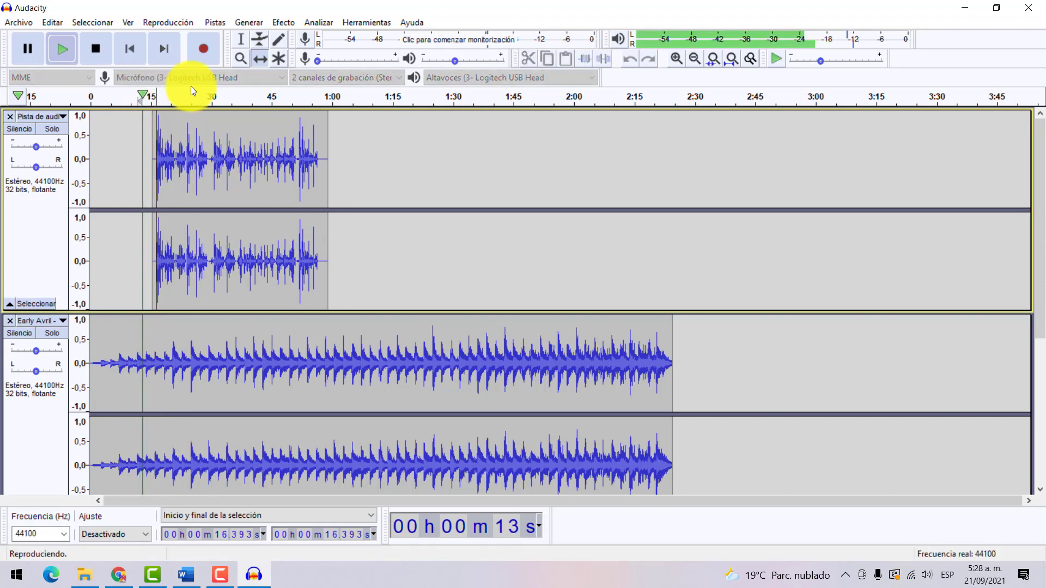
{"action": "left_click", "coordinate": [261, 58]}
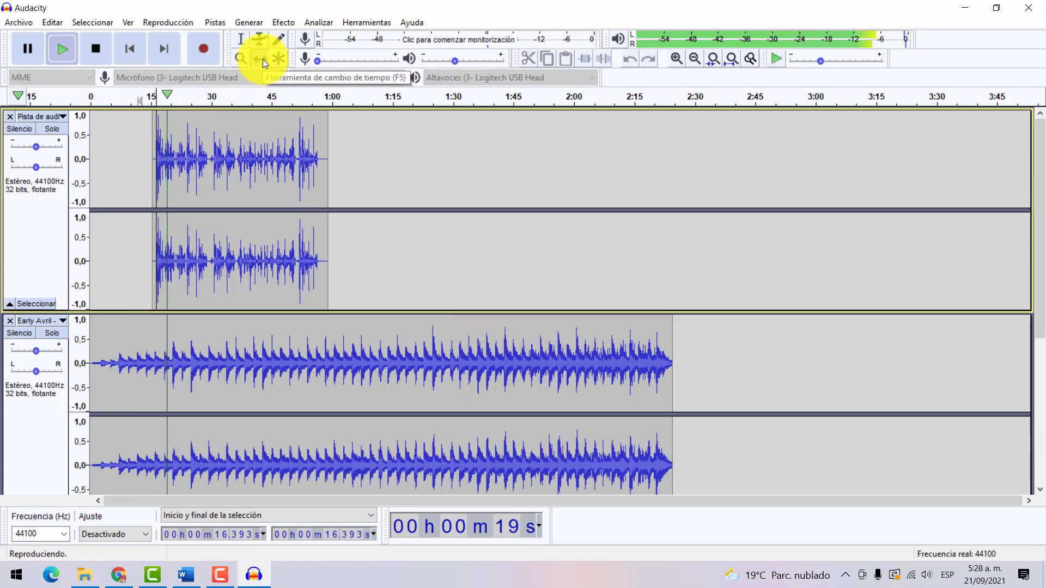
{"action": "left_click", "coordinate": [292, 179]}
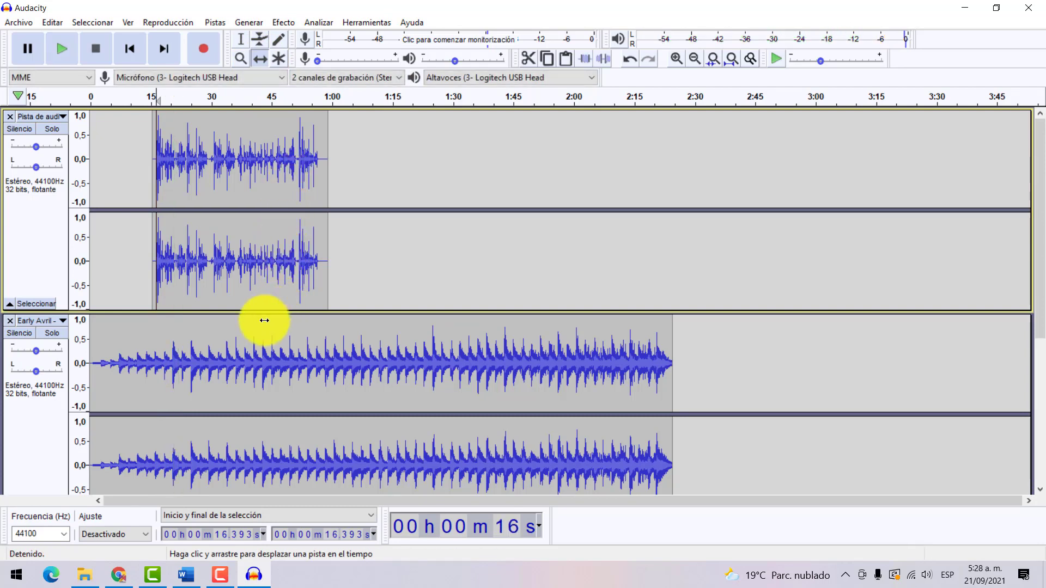
Try shifting the Early Avril clip about 13 seconds earlier, and undo that shift
{"action": "scroll", "coordinate": [237, 346], "scroll_direction": "down", "scroll_amount": 3}
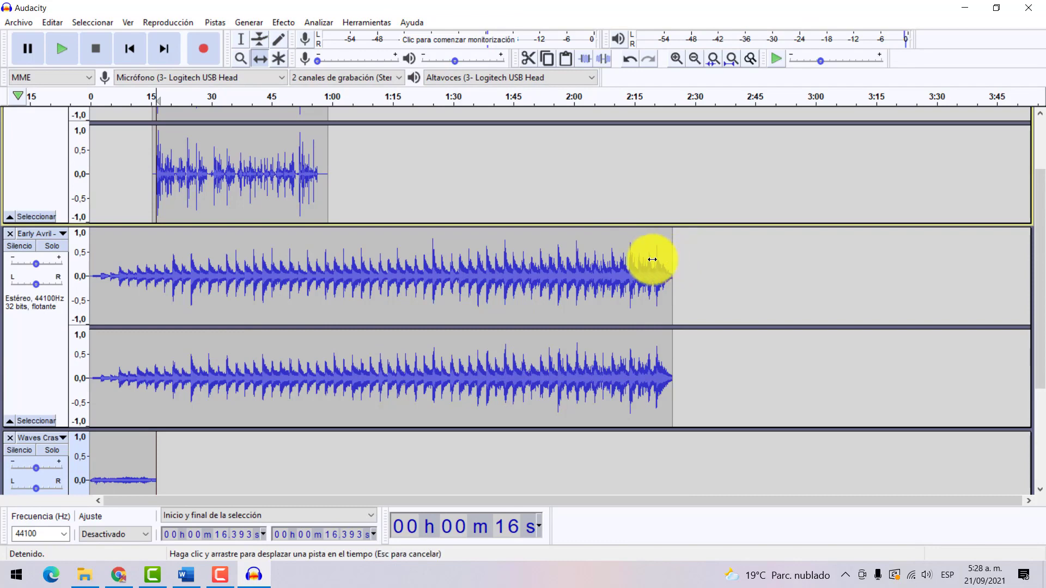
{"action": "left_click_drag", "start_coordinate": [652, 259], "coordinate": [617, 259]}
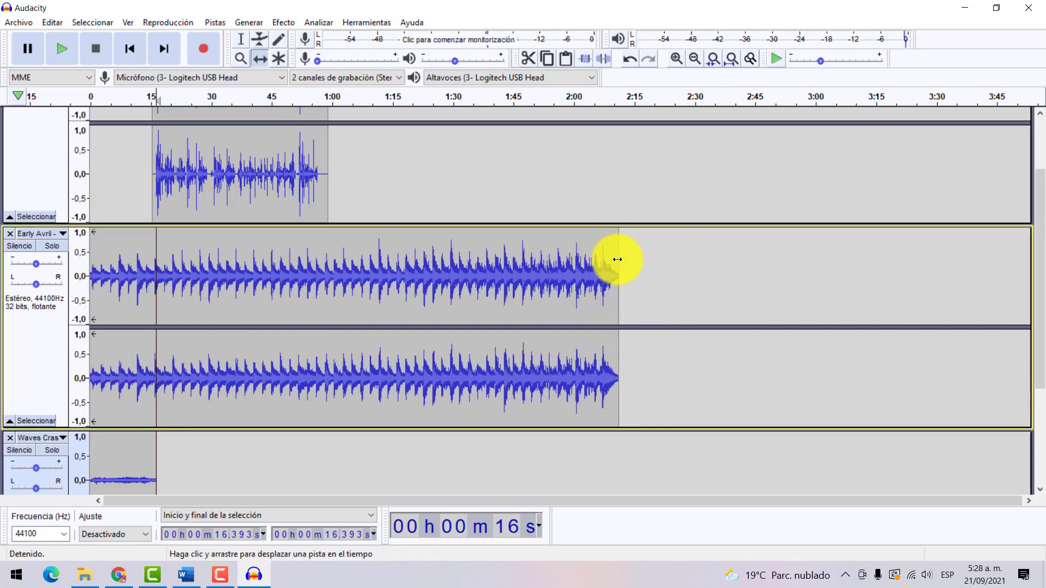
{"action": "key", "text": "ctrl+z"}
{"action": "scroll", "coordinate": [649, 250], "scroll_direction": "up", "scroll_amount": 3}
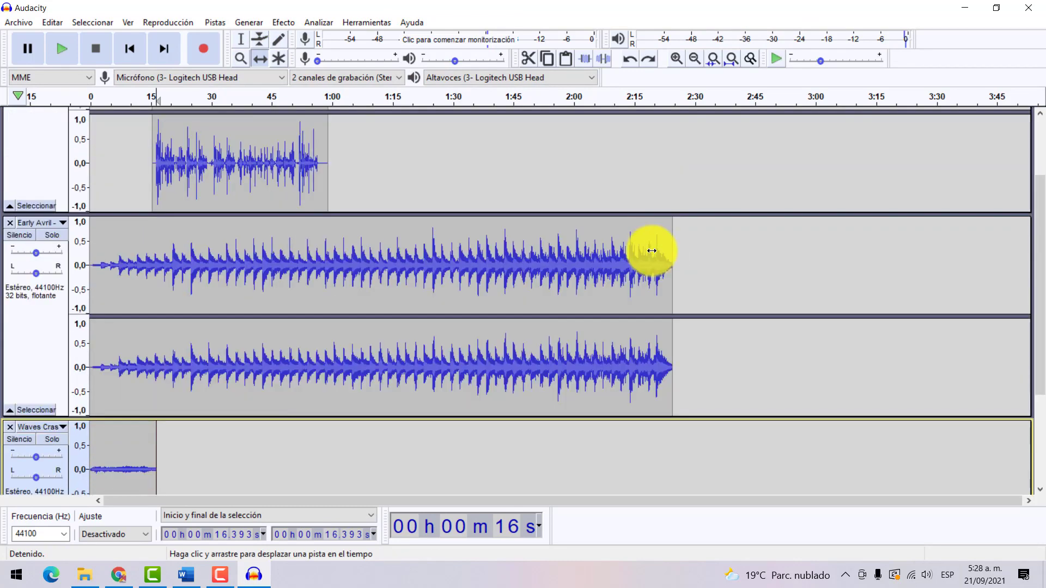
Delete everything after about 1:07.26 on the Early Avril track
{"action": "scroll", "coordinate": [664, 241], "scroll_direction": "up", "scroll_amount": 3}
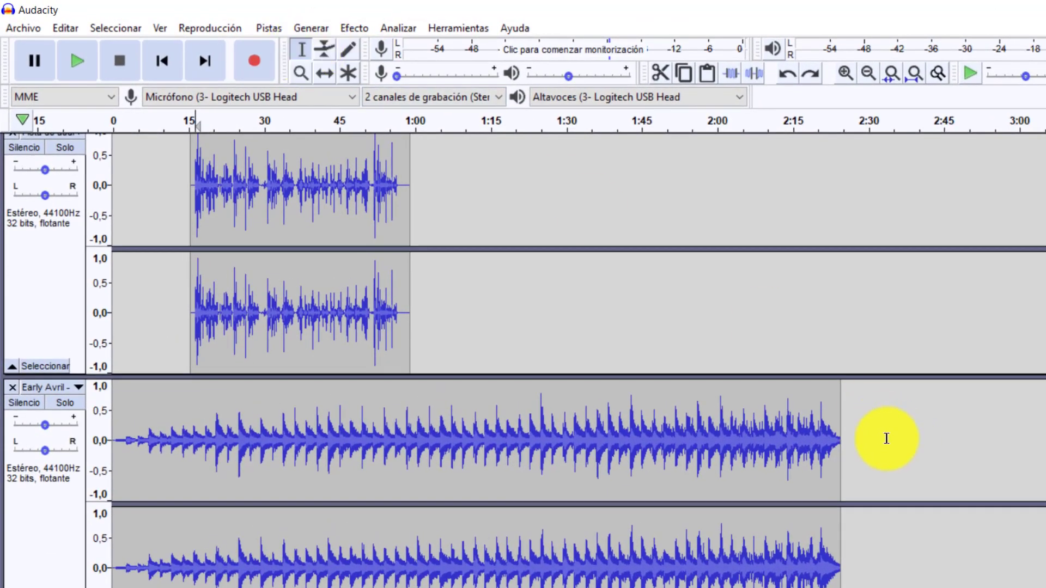
{"action": "left_click_drag", "start_coordinate": [886, 438], "coordinate": [452, 452]}
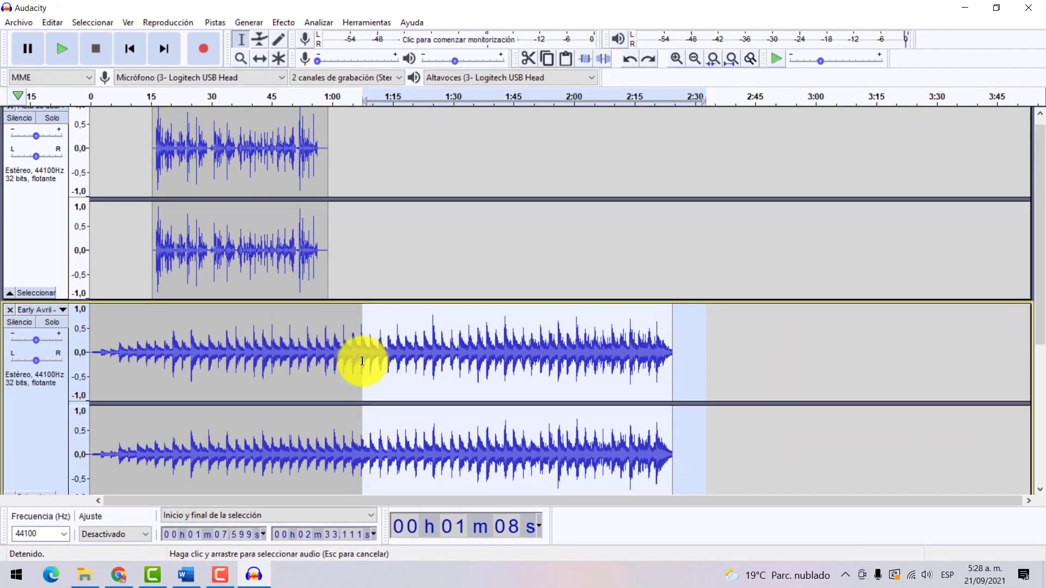
{"action": "scroll", "coordinate": [361, 362], "scroll_direction": "down", "scroll_amount": 1}
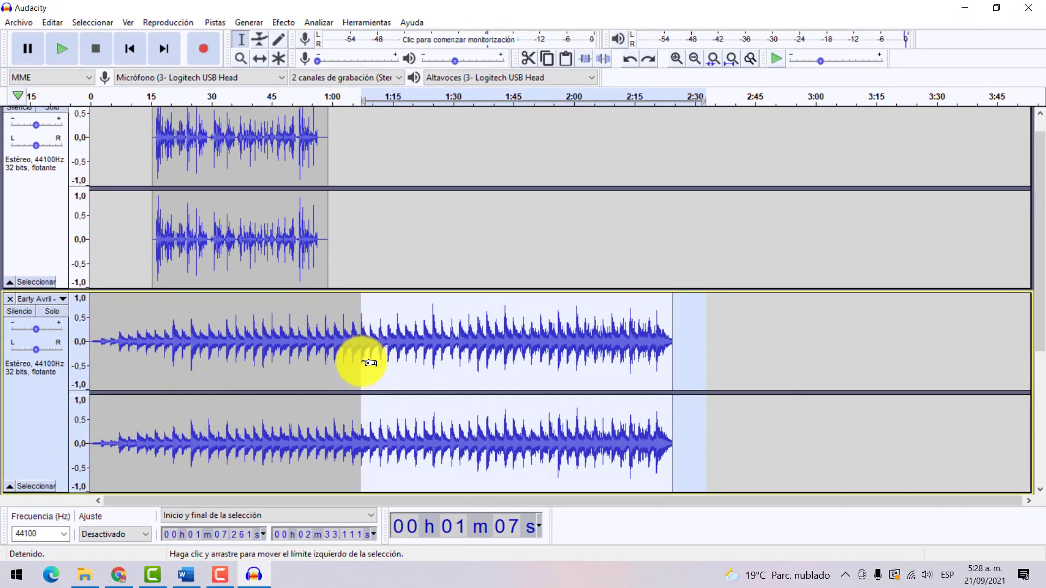
{"action": "key", "text": "Delete"}
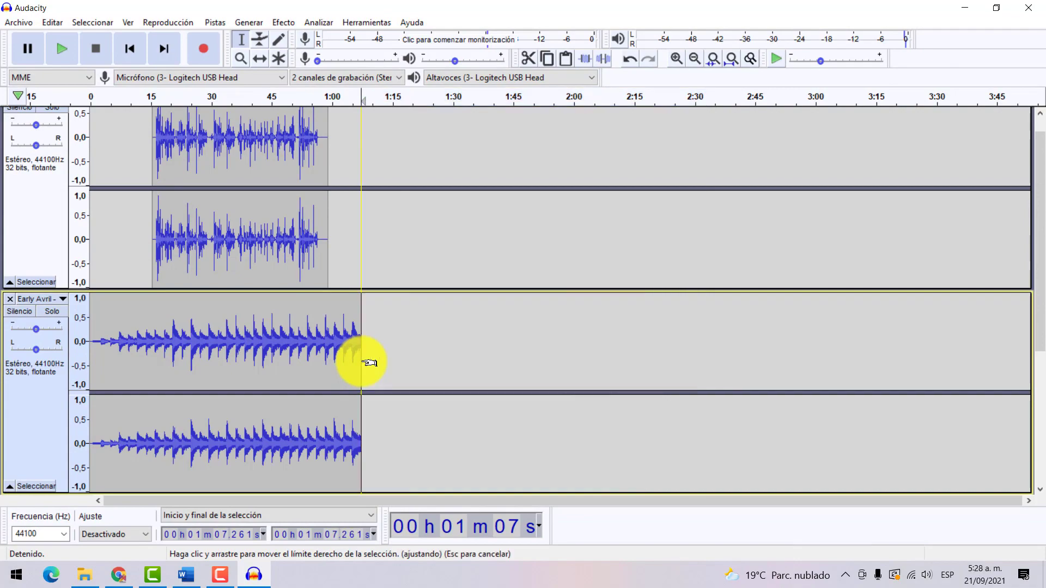
Fade out the Early Avril track from about 54.25 seconds to its end, and clear the selection
{"action": "left_click_drag", "start_coordinate": [373, 336], "coordinate": [309, 342]}
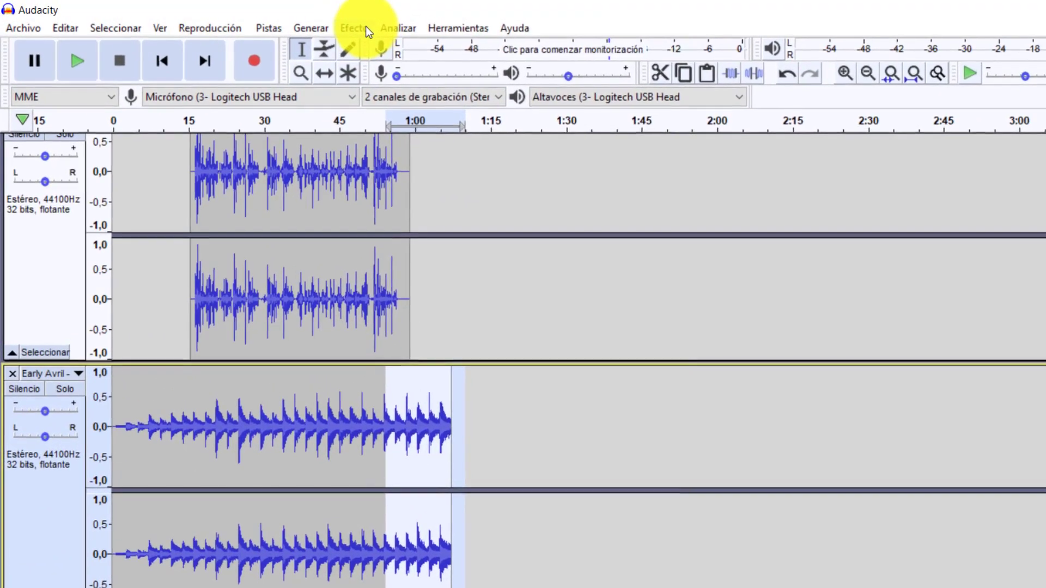
{"action": "left_click", "coordinate": [289, 22]}
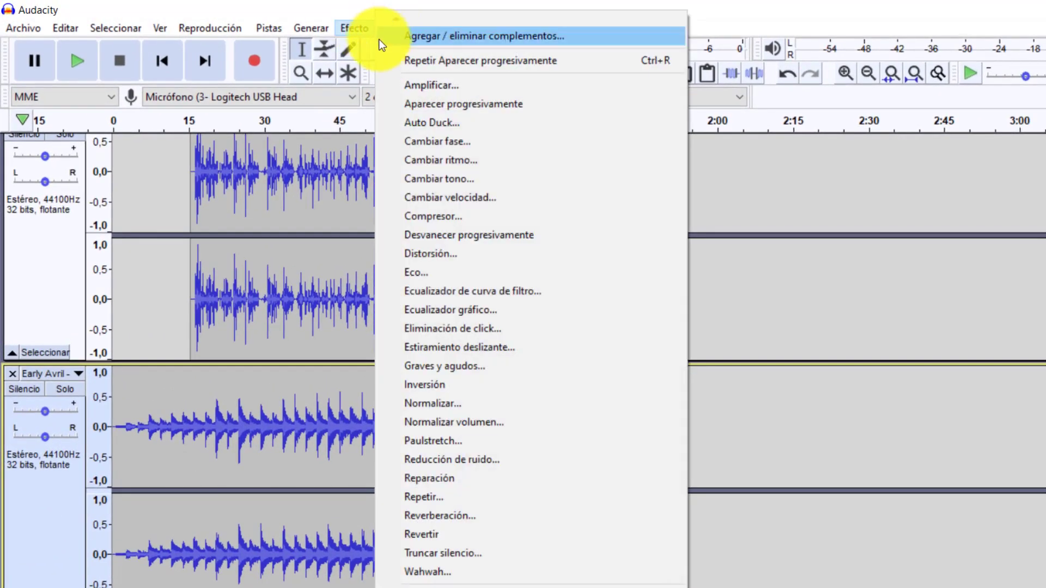
{"action": "left_click", "coordinate": [480, 237]}
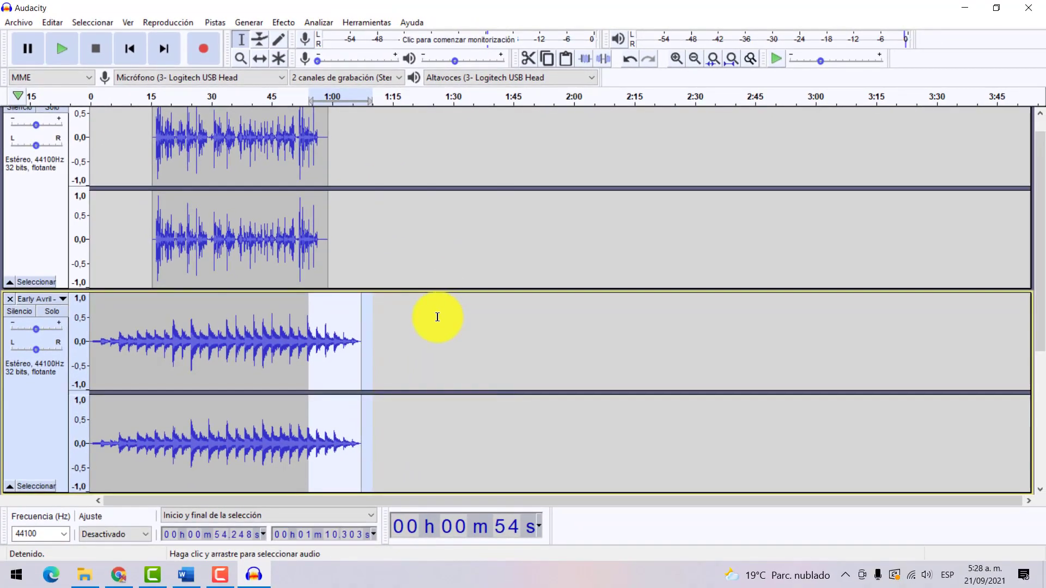
{"action": "left_click", "coordinate": [437, 317]}
Reduce the display height of the voice, Early Avril and Waves Crashing tracks so all three fit in view
{"action": "scroll", "coordinate": [221, 308], "scroll_direction": "down", "scroll_amount": 3}
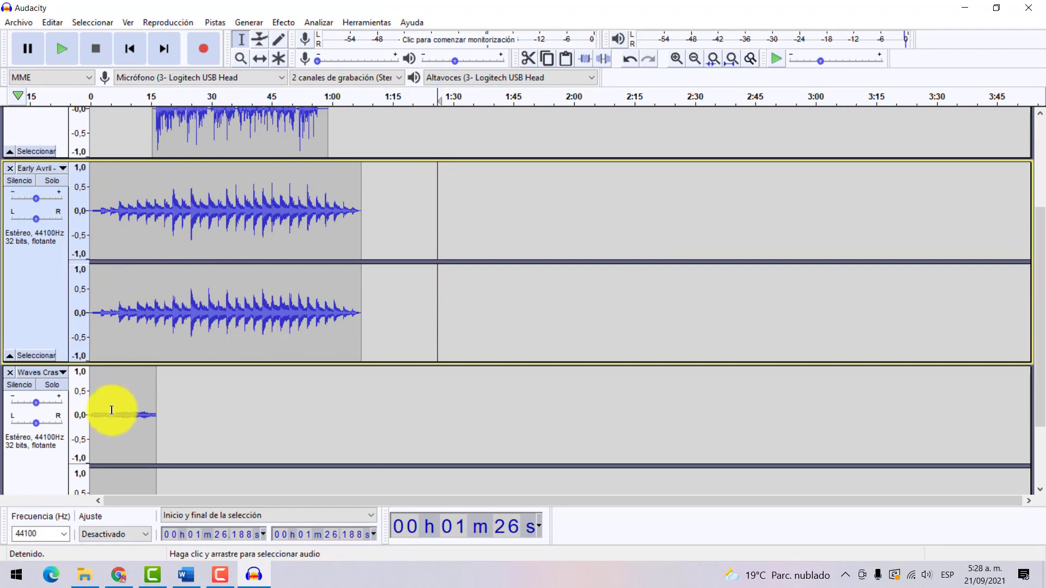
{"action": "scroll", "coordinate": [191, 292], "scroll_direction": "up", "scroll_amount": 3}
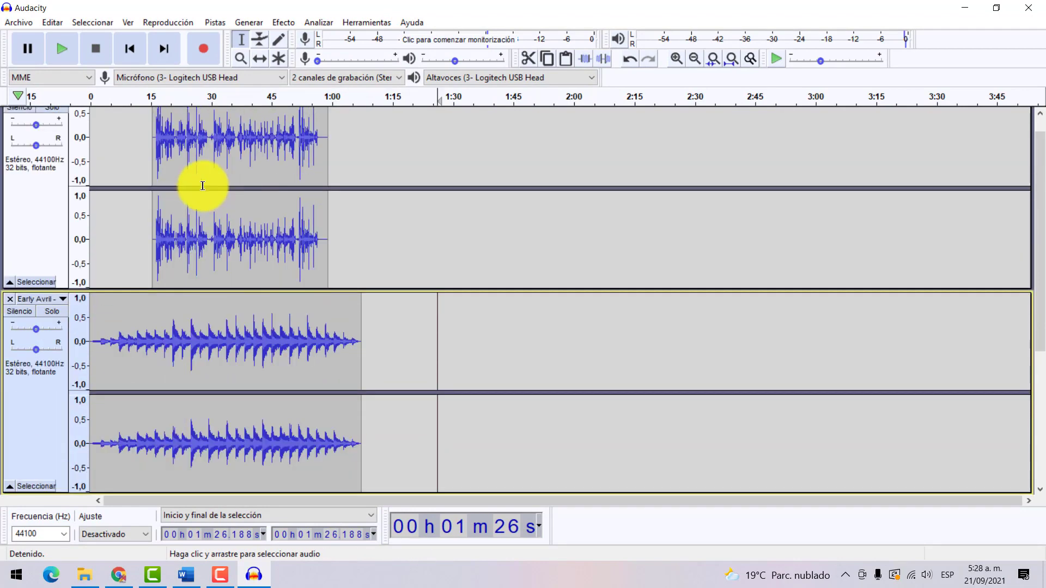
{"action": "scroll", "coordinate": [348, 355], "scroll_direction": "up", "scroll_amount": 1}
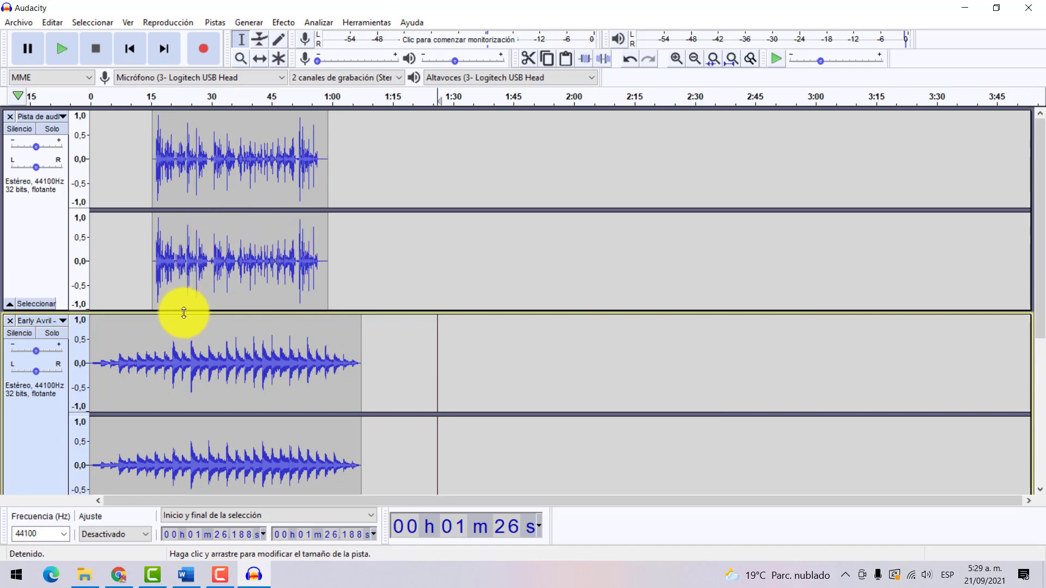
{"action": "scroll", "coordinate": [178, 326], "scroll_direction": "down", "scroll_amount": 2}
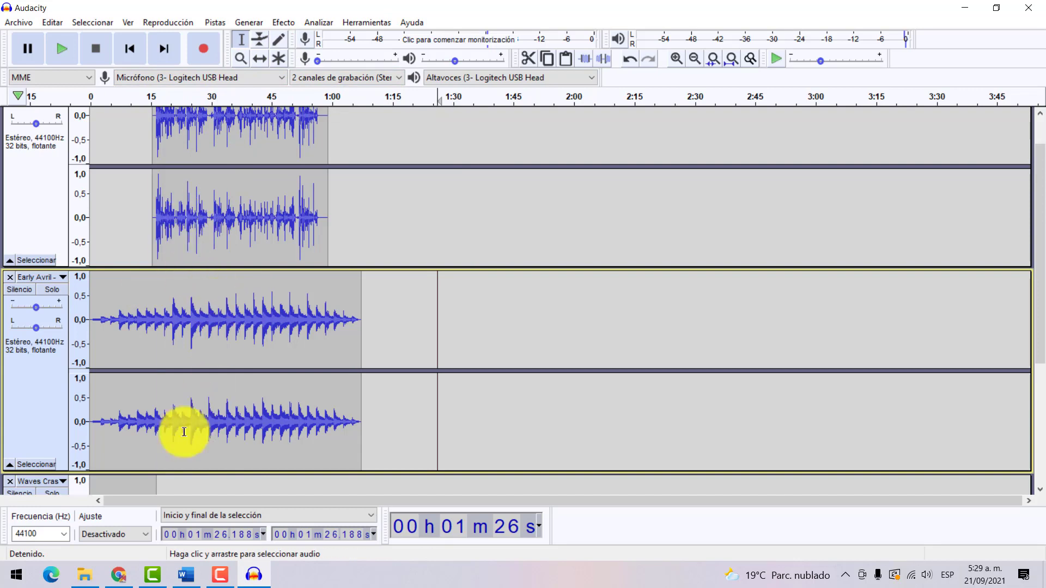
{"action": "left_click_drag", "start_coordinate": [140, 473], "coordinate": [147, 372]}
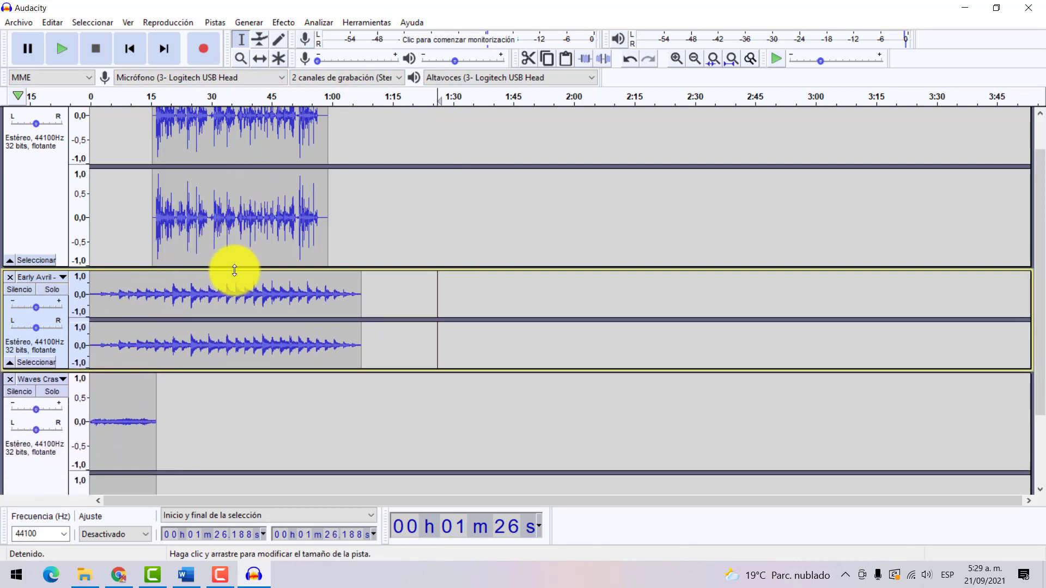
{"action": "left_click_drag", "start_coordinate": [234, 270], "coordinate": [205, 252]}
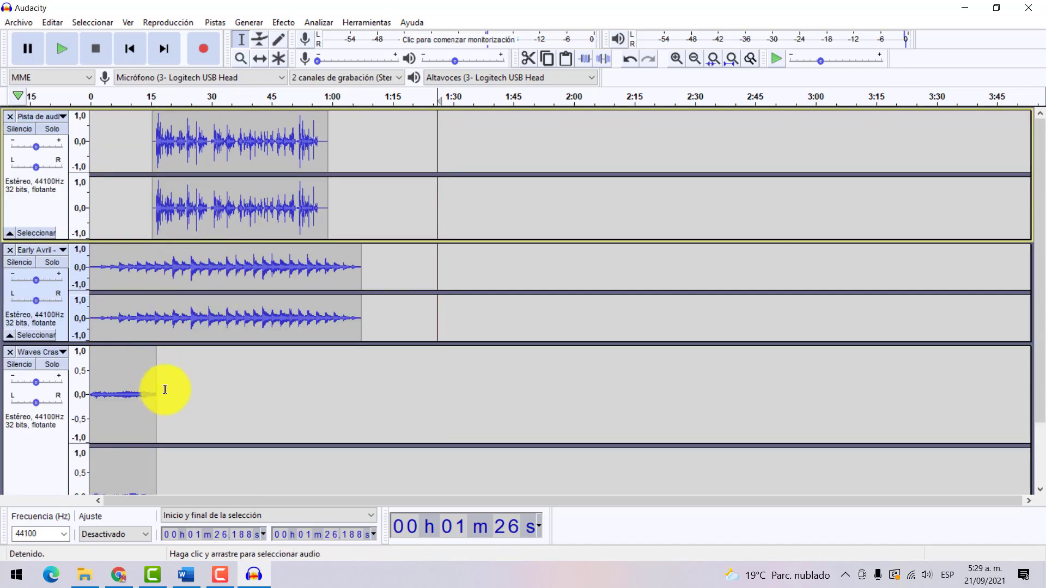
{"action": "scroll", "coordinate": [164, 390], "scroll_direction": "down", "scroll_amount": 3}
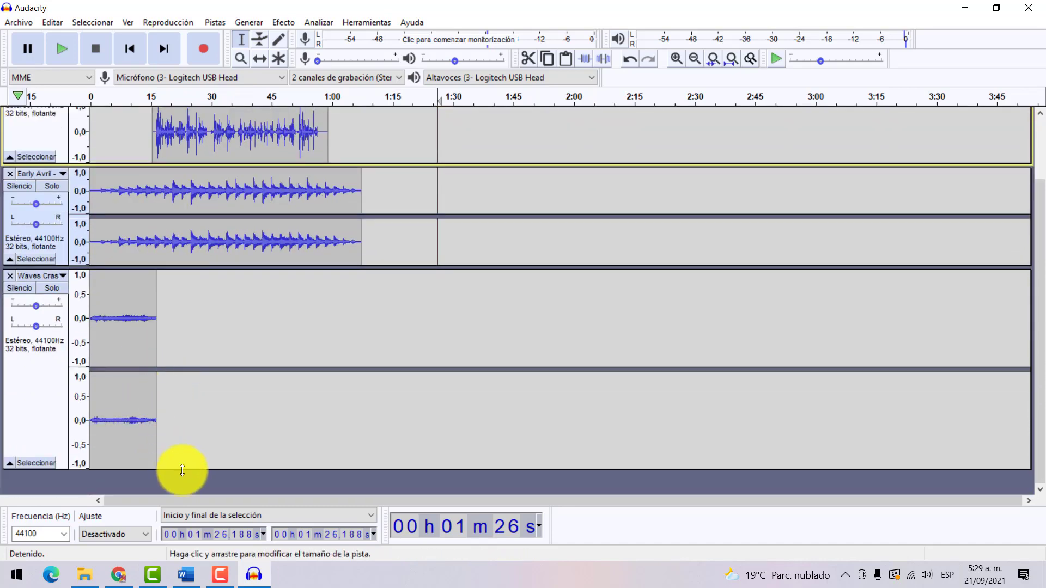
{"action": "left_click_drag", "start_coordinate": [182, 469], "coordinate": [202, 364]}
Lower the Early Avril track's volume envelope where the voice begins, ramping down from about 15.25 seconds to a quieter level at about 16 seconds
{"action": "left_click", "coordinate": [225, 210]}
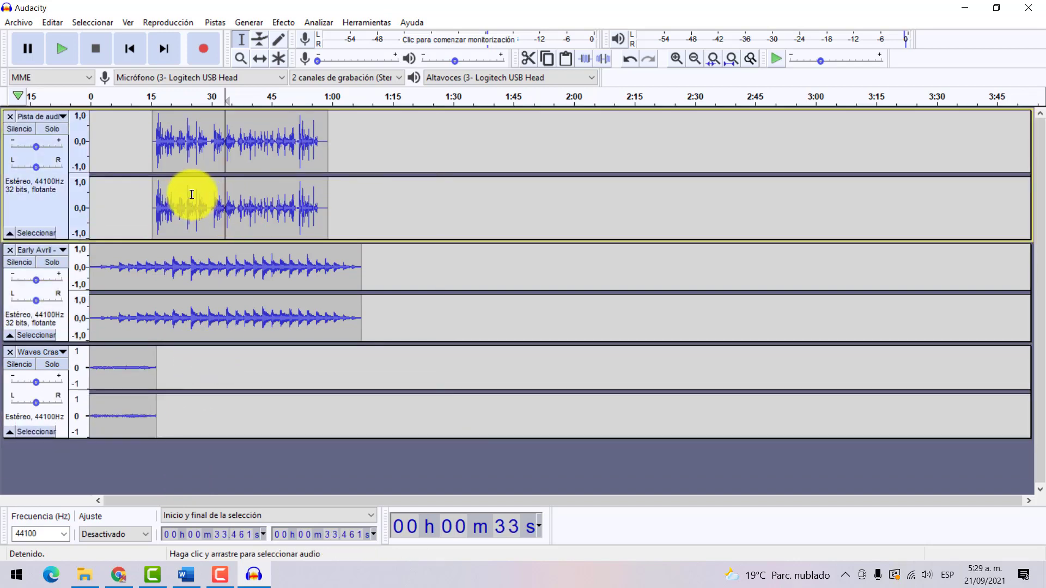
{"action": "left_click", "coordinate": [674, 60]}
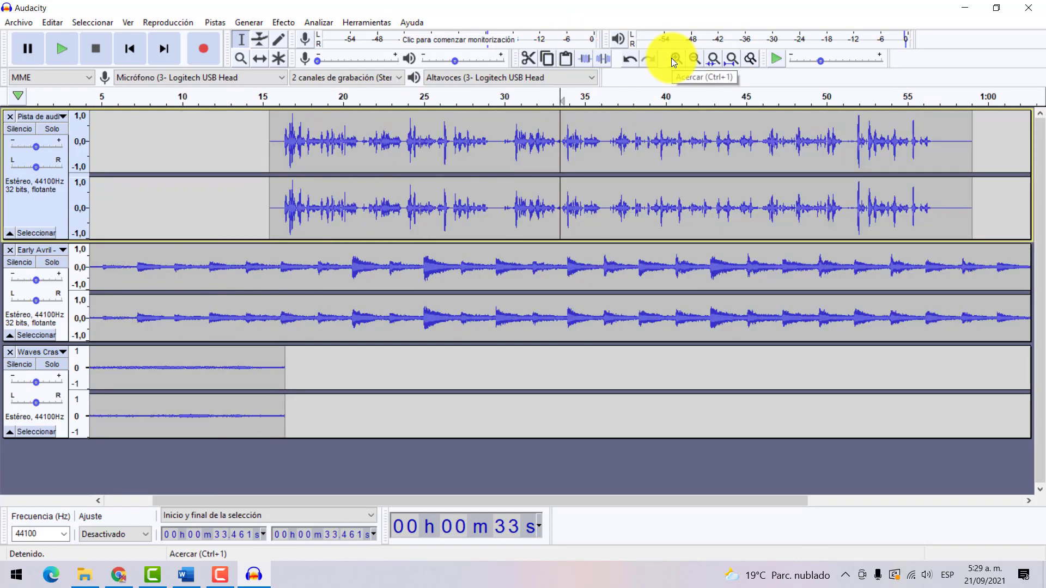
{"action": "left_click", "coordinate": [262, 269]}
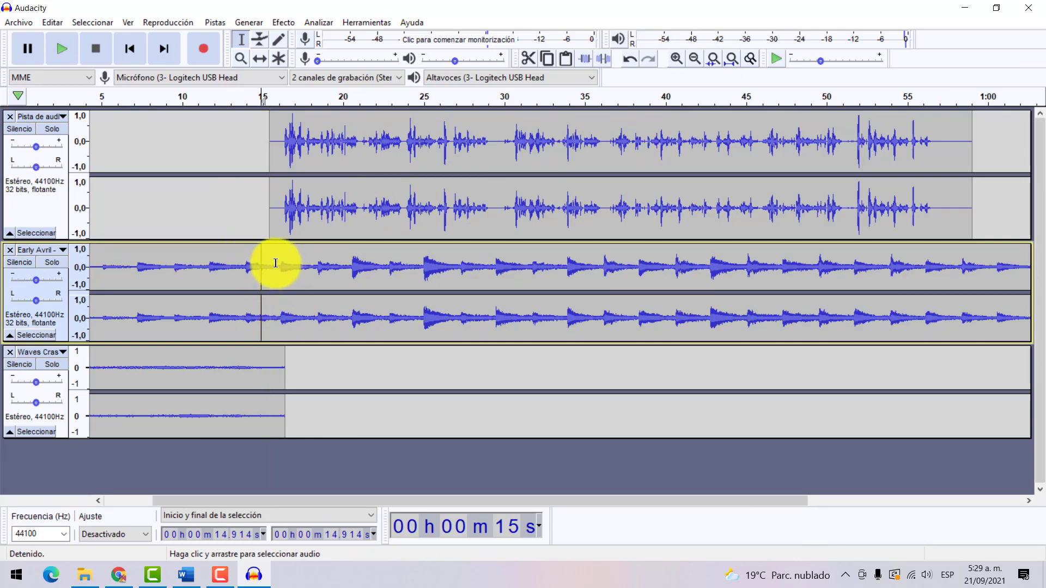
{"action": "left_click", "coordinate": [271, 263]}
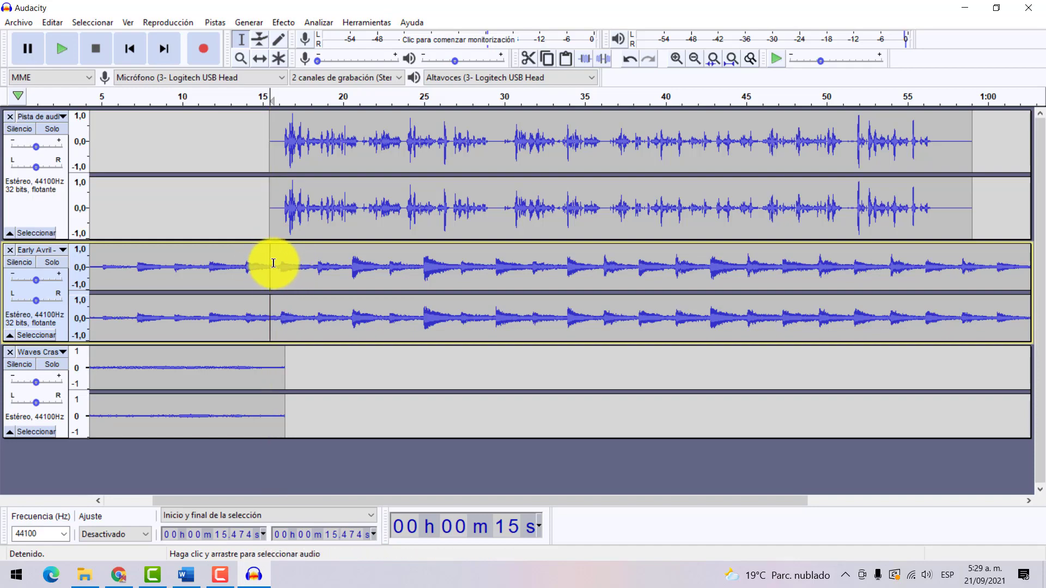
{"action": "left_click", "coordinate": [262, 260]}
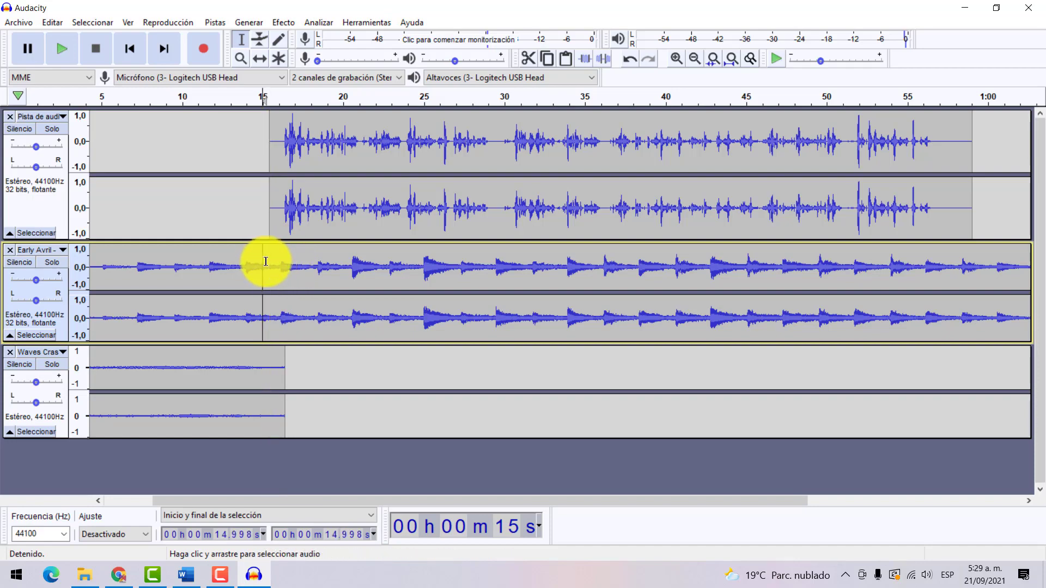
{"action": "left_click", "coordinate": [265, 261]}
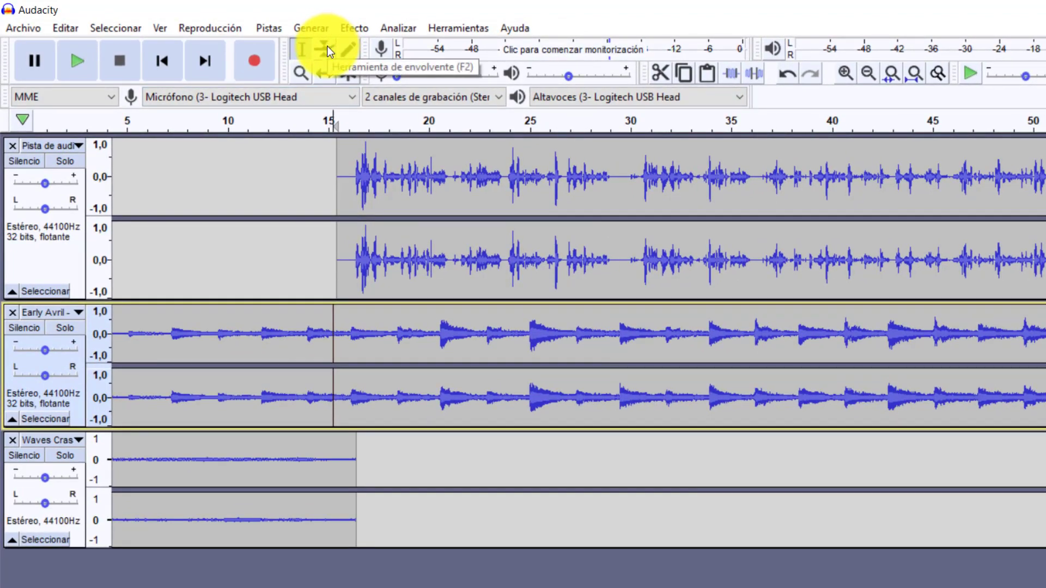
{"action": "left_click", "coordinate": [325, 48]}
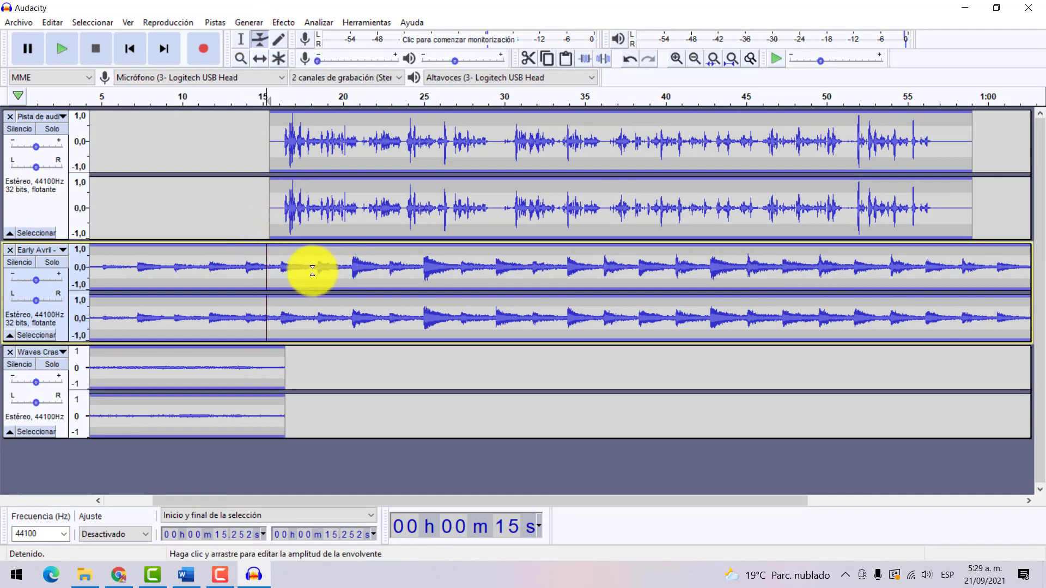
{"action": "left_click", "coordinate": [280, 244]}
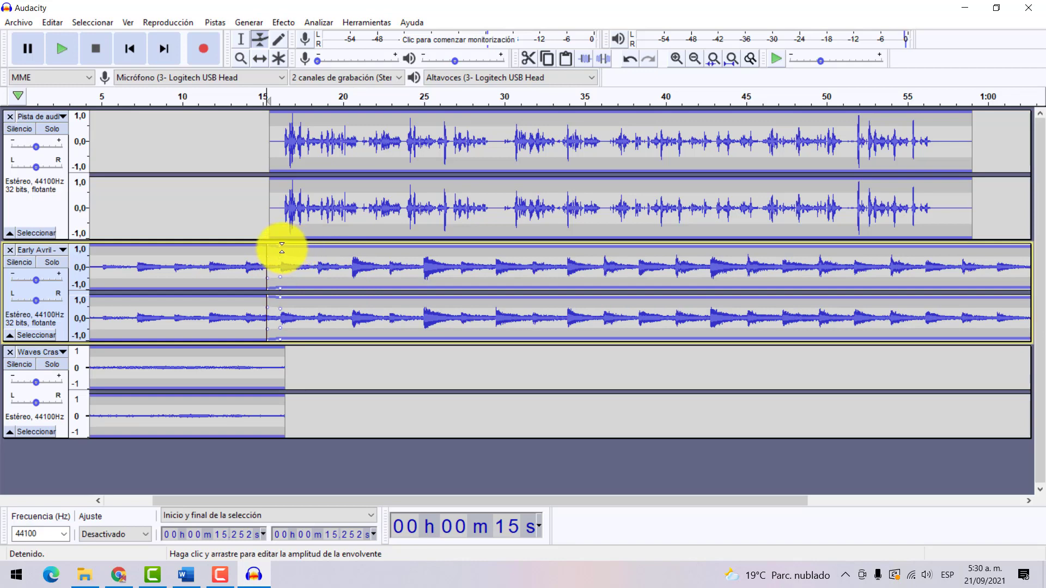
{"action": "left_click_drag", "start_coordinate": [280, 248], "coordinate": [280, 253]}
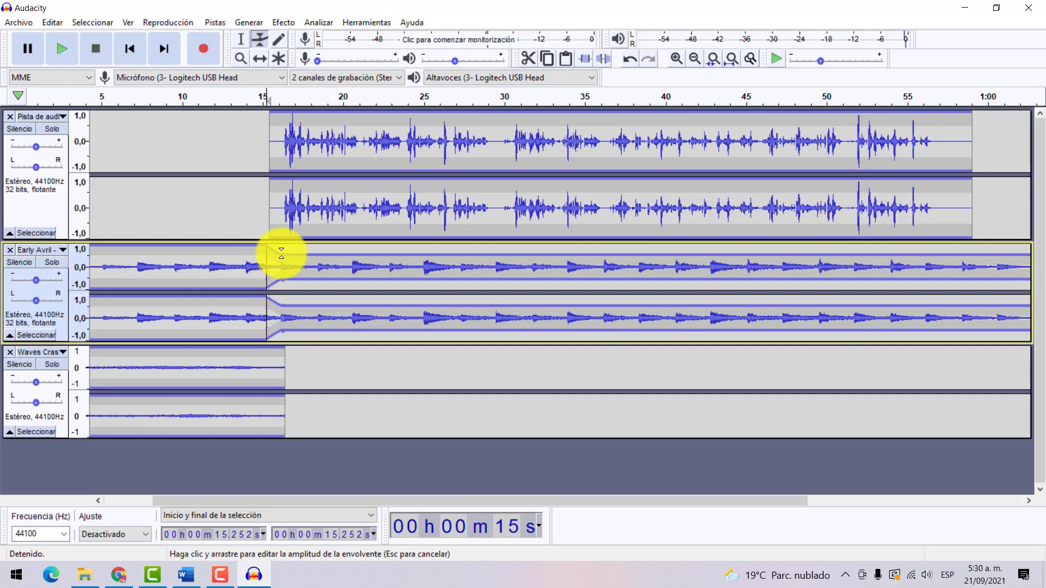
{"action": "left_click_drag", "start_coordinate": [281, 252], "coordinate": [281, 258]}
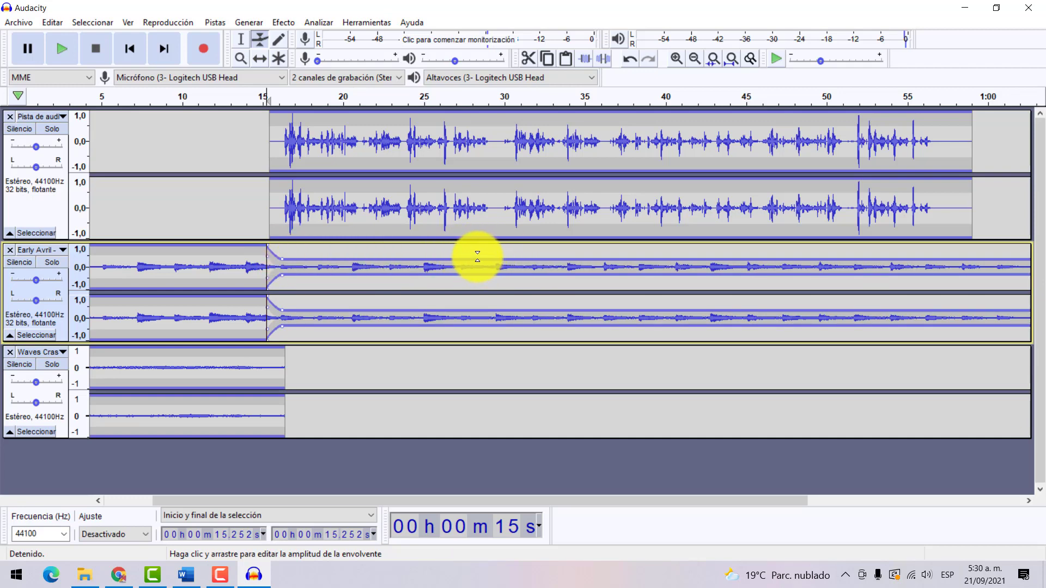
Raise the Early Avril envelope between about 30 and 33.5 seconds, and lower it again from about 34 seconds
{"action": "left_click_drag", "start_coordinate": [478, 259], "coordinate": [475, 260]}
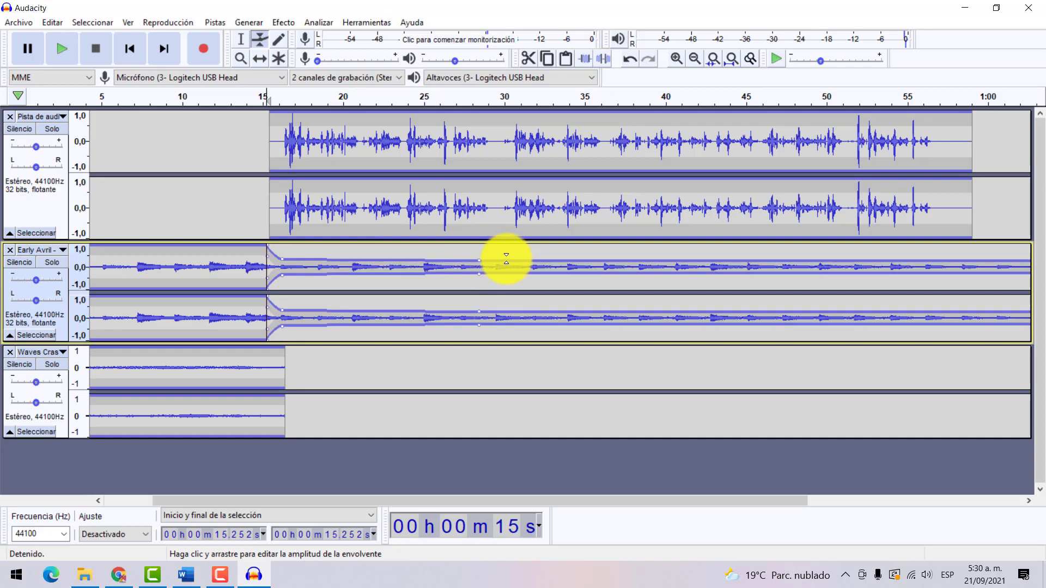
{"action": "mouse_move", "coordinate": [506, 260]}
{"action": "left_mouse_down"}
{"action": "mouse_move", "coordinate": [521, 264]}
{"action": "mouse_move", "coordinate": [509, 250]}
{"action": "left_mouse_up"}
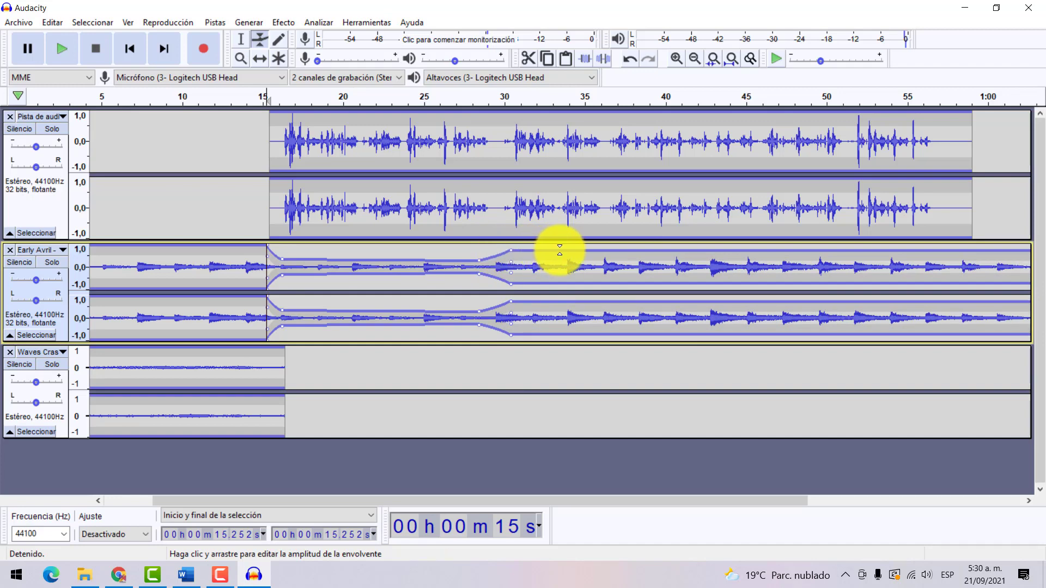
{"action": "left_click_drag", "start_coordinate": [559, 250], "coordinate": [571, 263]}
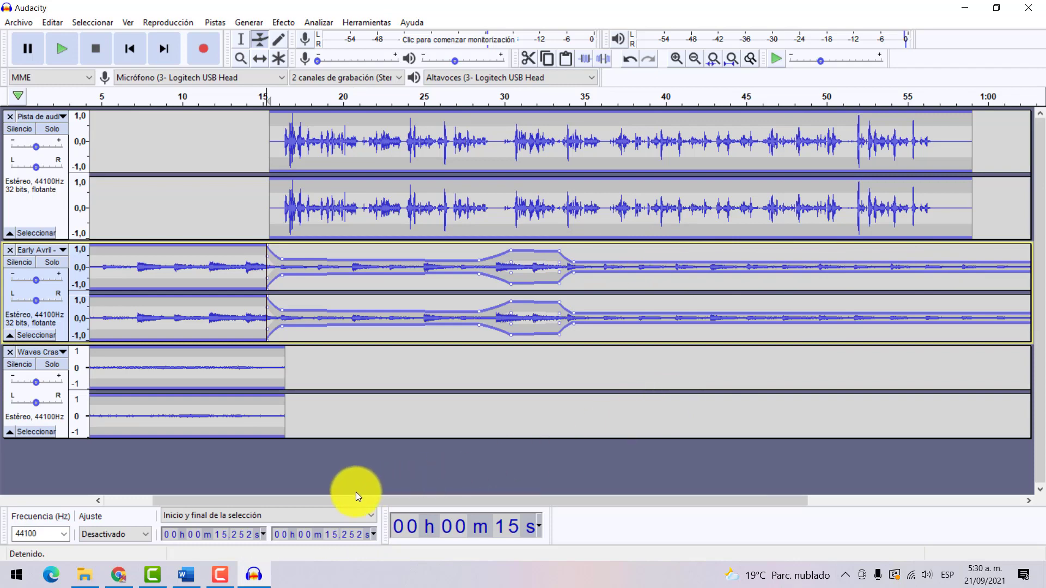
Ramp the Early Avril envelope up from about 58 seconds to 1:00, and move its first low point to about 16.6 seconds
{"action": "left_click_drag", "start_coordinate": [391, 498], "coordinate": [627, 496]}
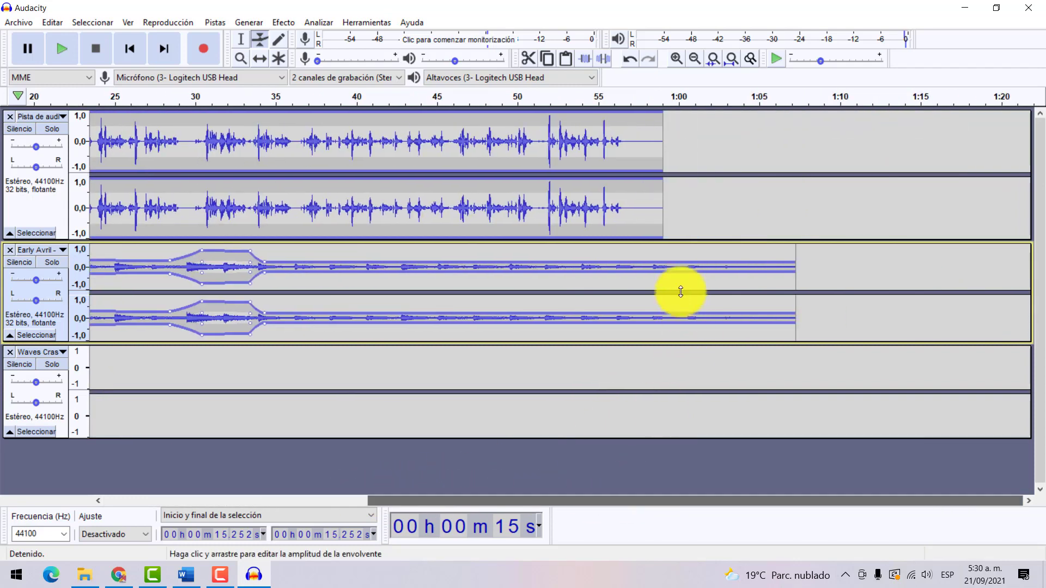
{"action": "left_click", "coordinate": [651, 261]}
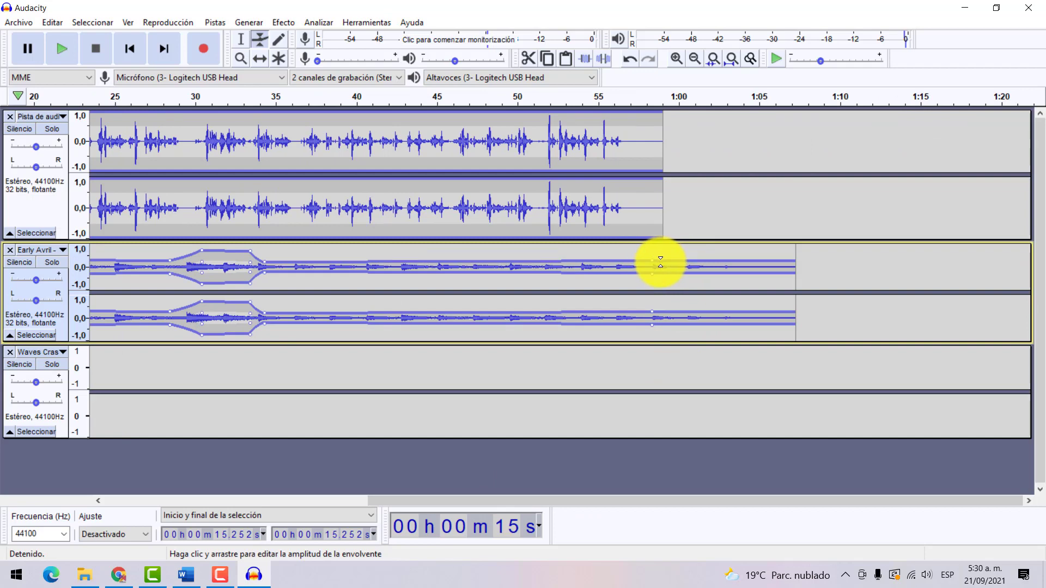
{"action": "left_click", "coordinate": [665, 262]}
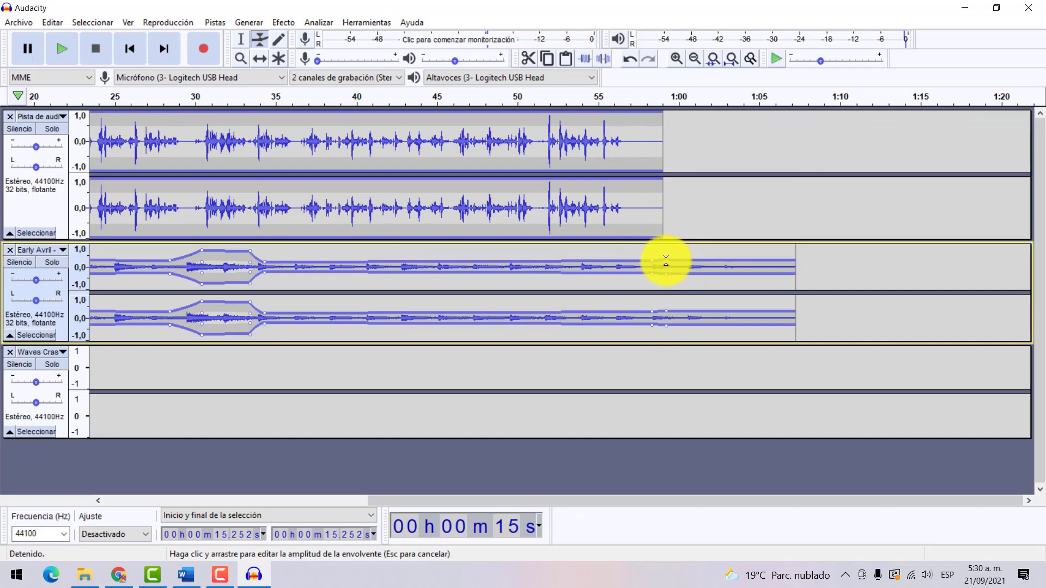
{"action": "left_click_drag", "start_coordinate": [665, 260], "coordinate": [681, 251]}
{"action": "scroll", "coordinate": [234, 261], "scroll_direction": "left", "scroll_amount": 5}
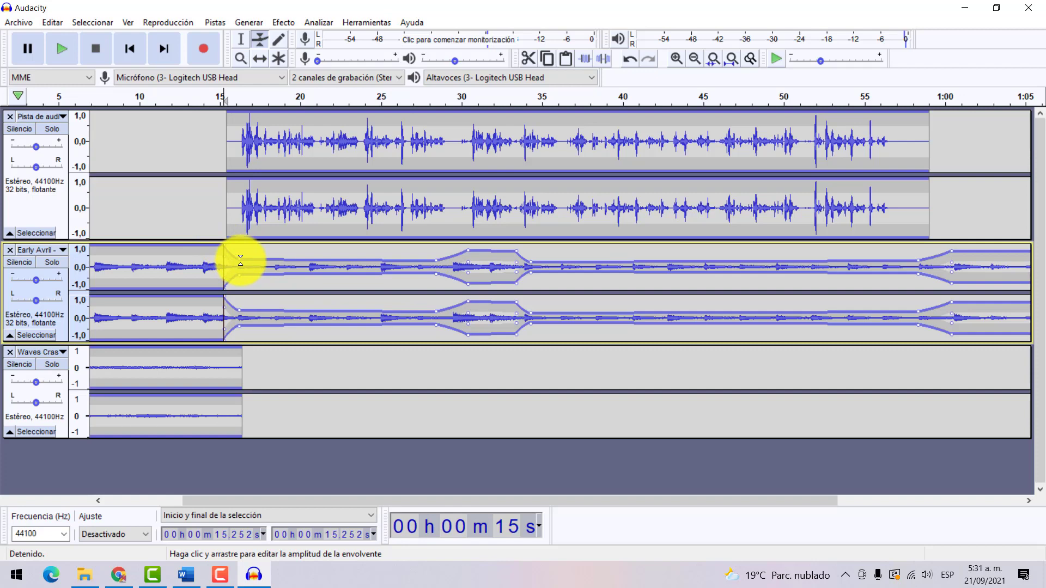
{"action": "left_click_drag", "start_coordinate": [240, 260], "coordinate": [245, 260]}
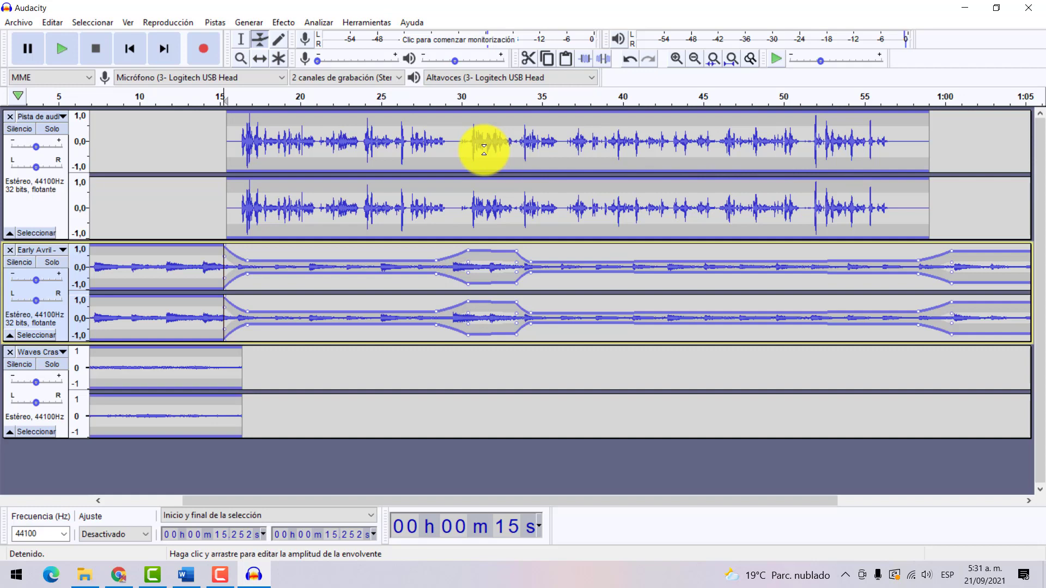
Cut the voice track from about 29.6 seconds to its end, and paste that part at about 34.4 seconds
{"action": "key", "text": "F1"}
{"action": "left_click", "coordinate": [454, 141]}
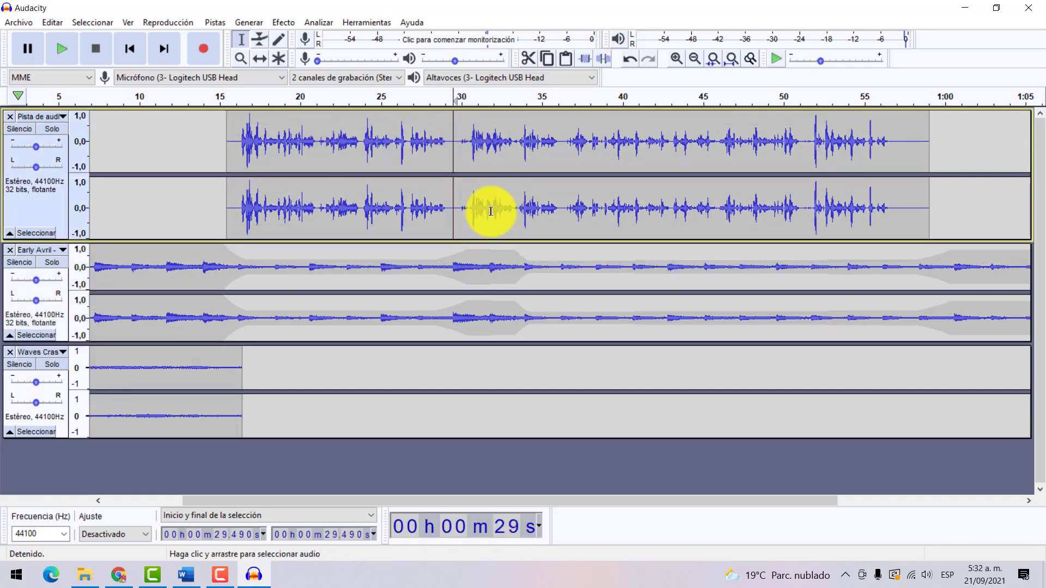
{"action": "left_click", "coordinate": [468, 267]}
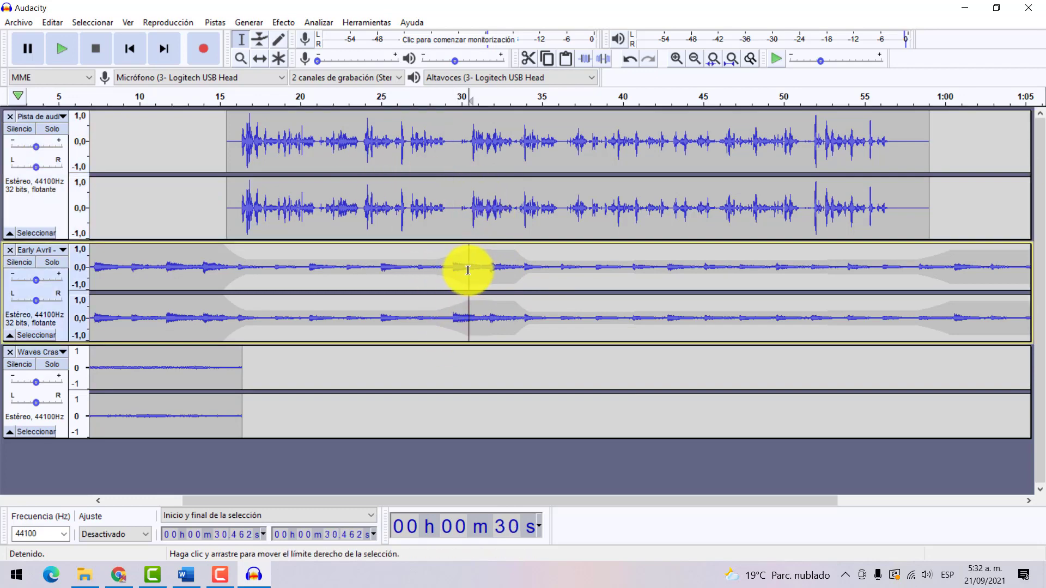
{"action": "left_click", "coordinate": [452, 143]}
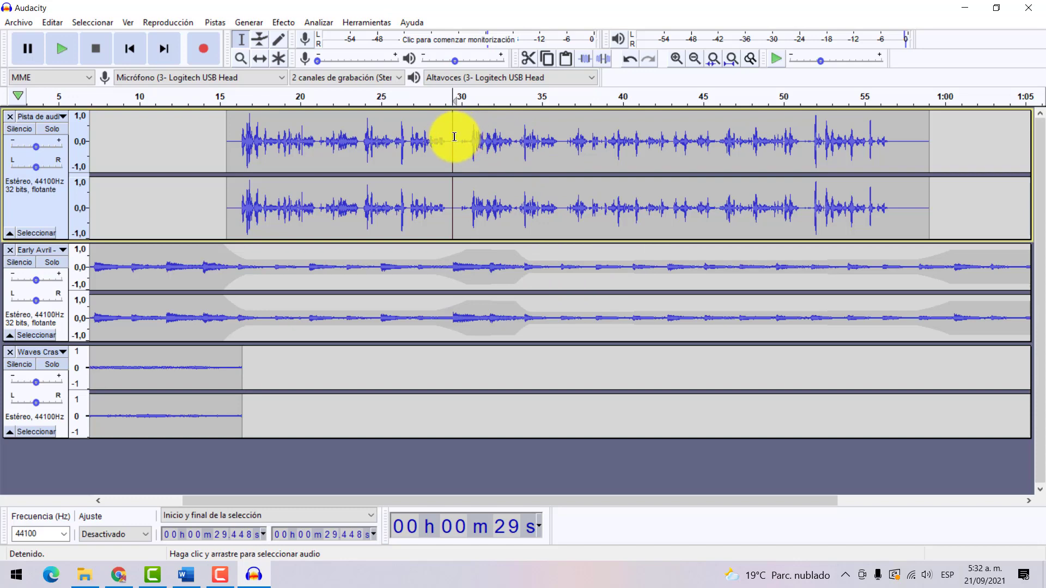
{"action": "left_click_drag", "start_coordinate": [454, 136], "coordinate": [950, 164]}
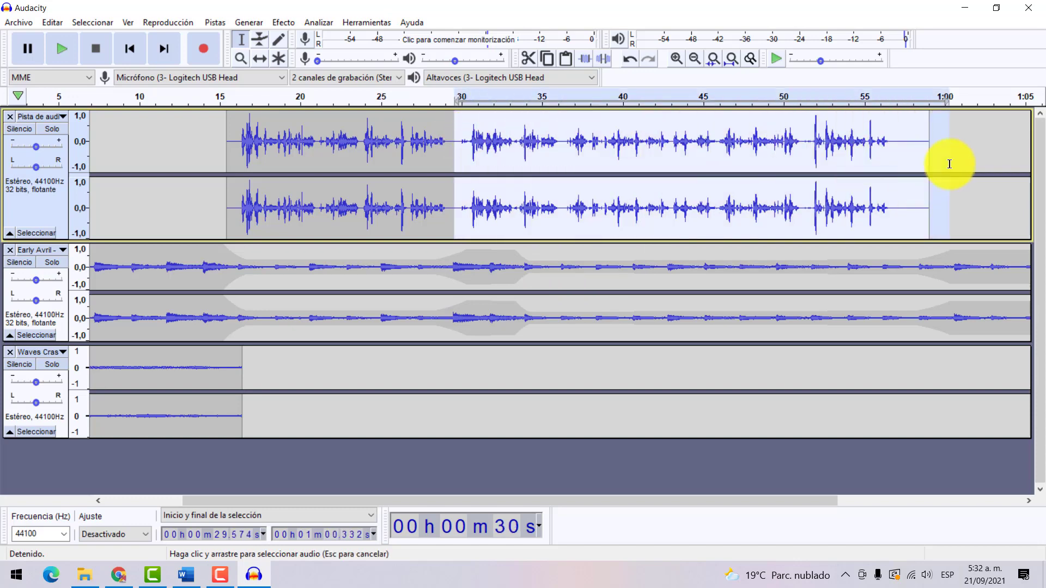
{"action": "key", "text": "ctrl+x"}
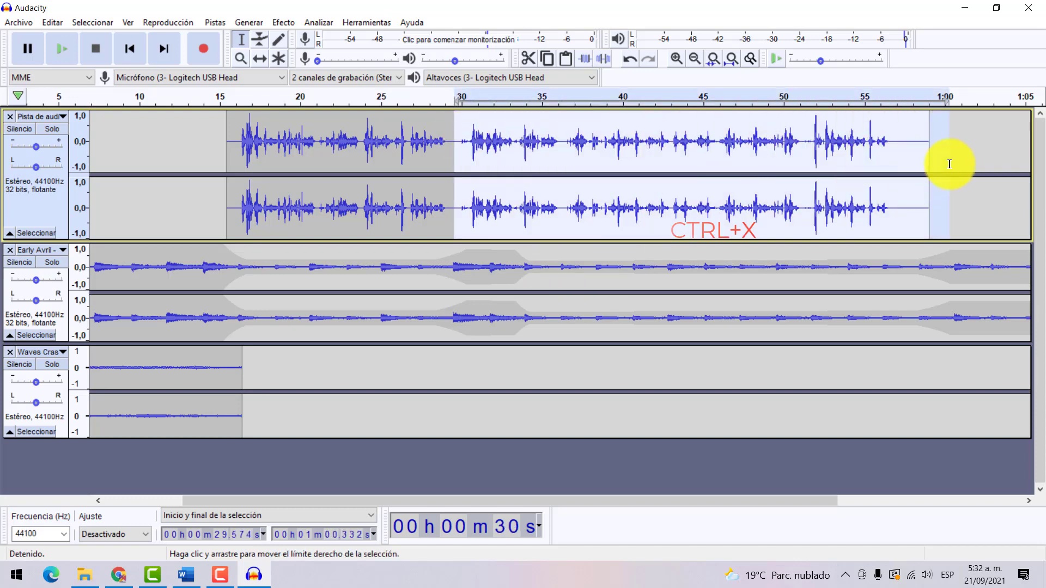
{"action": "key", "text": "ctrl+x"}
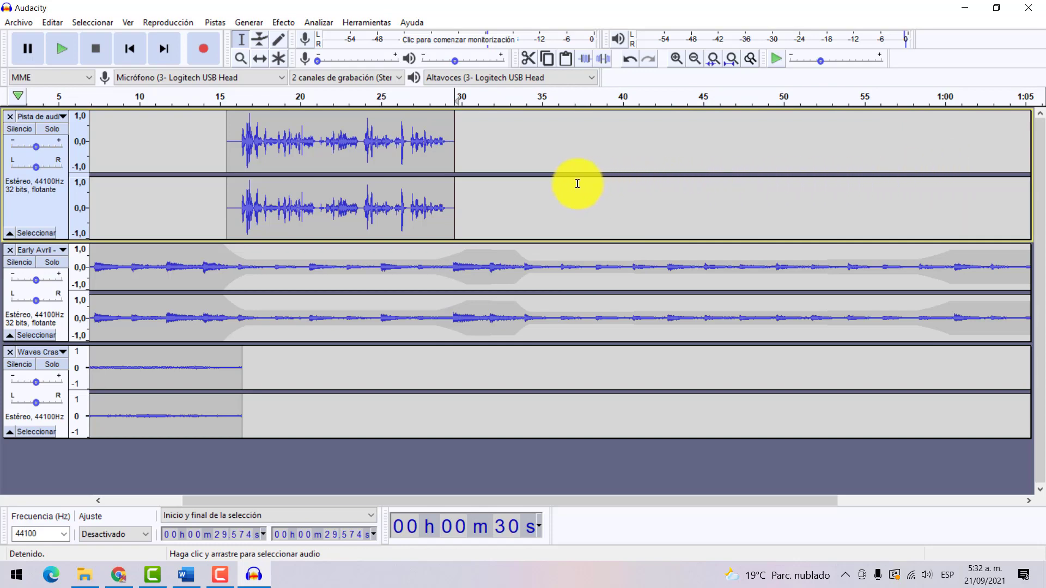
{"action": "left_click", "coordinate": [512, 148]}
{"action": "left_click", "coordinate": [532, 145]}
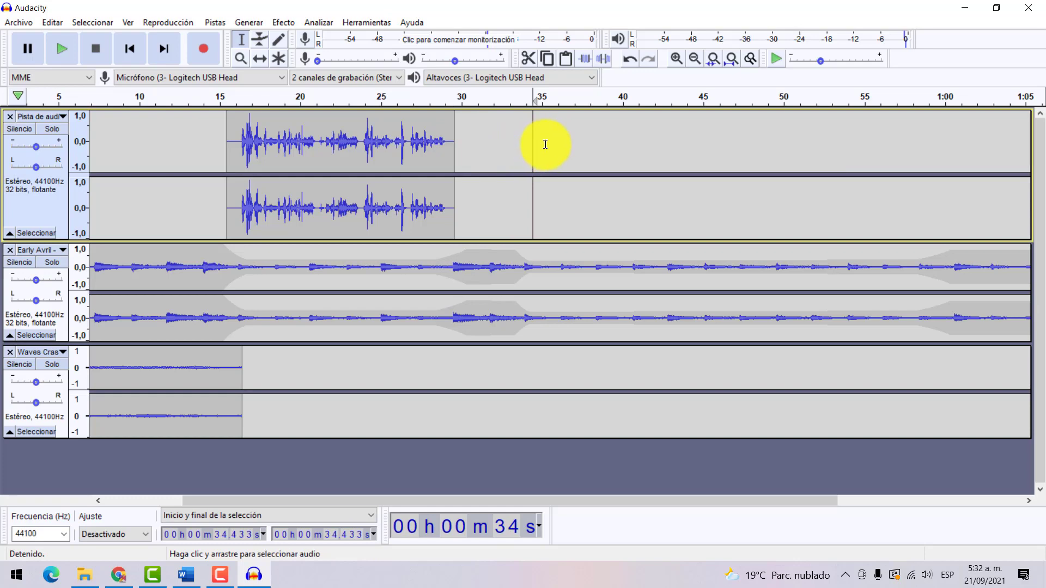
{"action": "key", "text": "ctrl+v"}
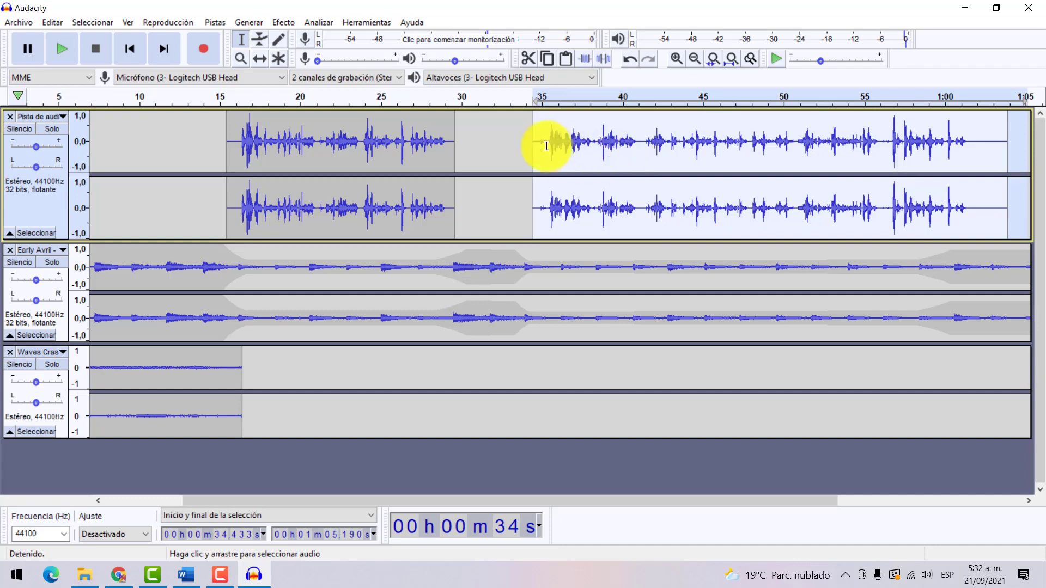
Shift the first voice clip to start at about 16 seconds and the second voice clip to start at about 32.9 seconds
{"action": "left_click", "coordinate": [261, 62]}
{"action": "mouse_move", "coordinate": [339, 133]}
{"action": "left_mouse_down"}
{"action": "mouse_move", "coordinate": [299, 129]}
{"action": "mouse_move", "coordinate": [343, 131]}
{"action": "left_mouse_up"}
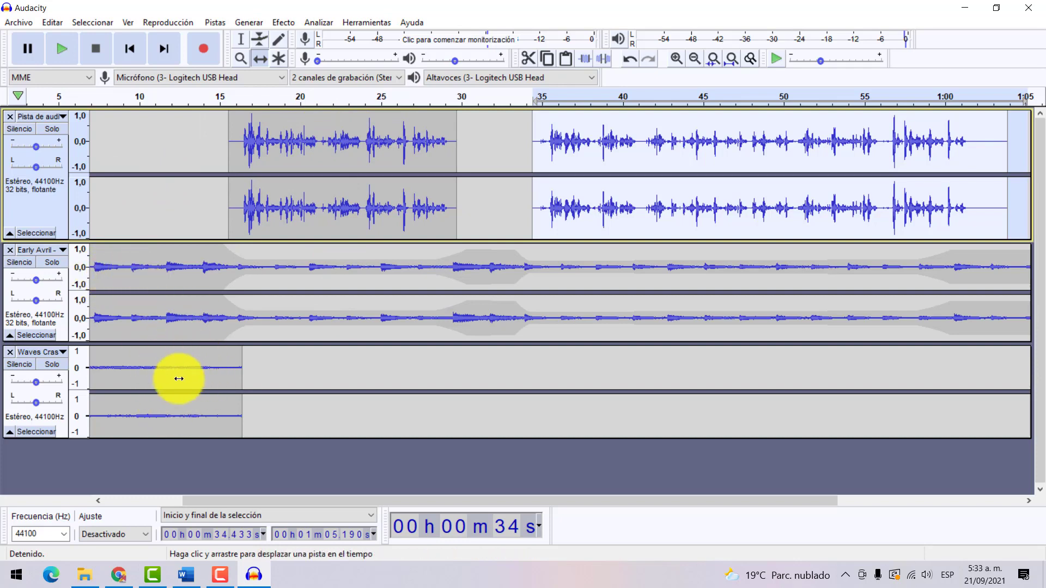
{"action": "left_click_drag", "start_coordinate": [292, 158], "coordinate": [293, 159]}
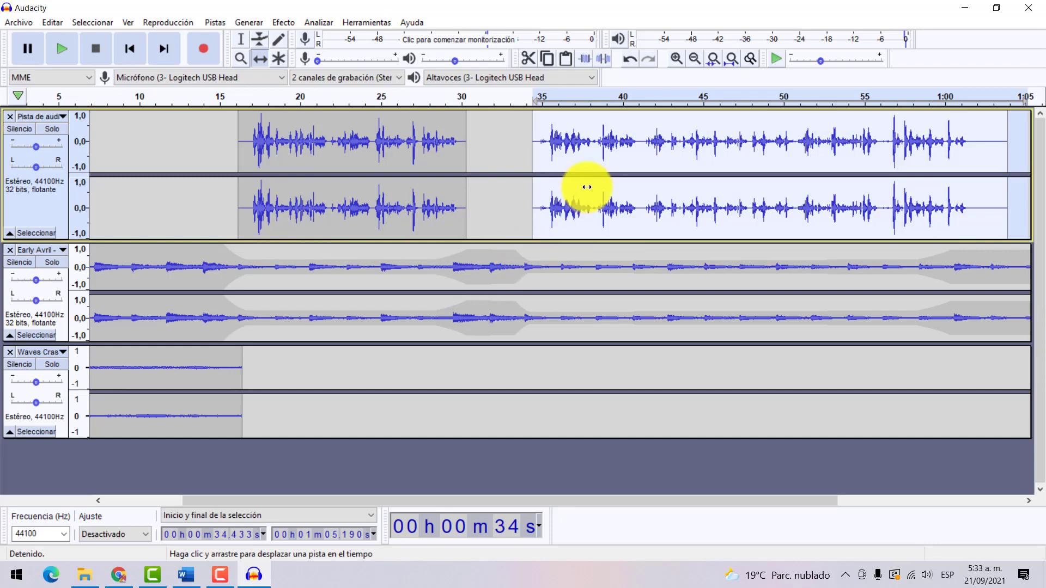
{"action": "left_click_drag", "start_coordinate": [583, 187], "coordinate": [560, 189]}
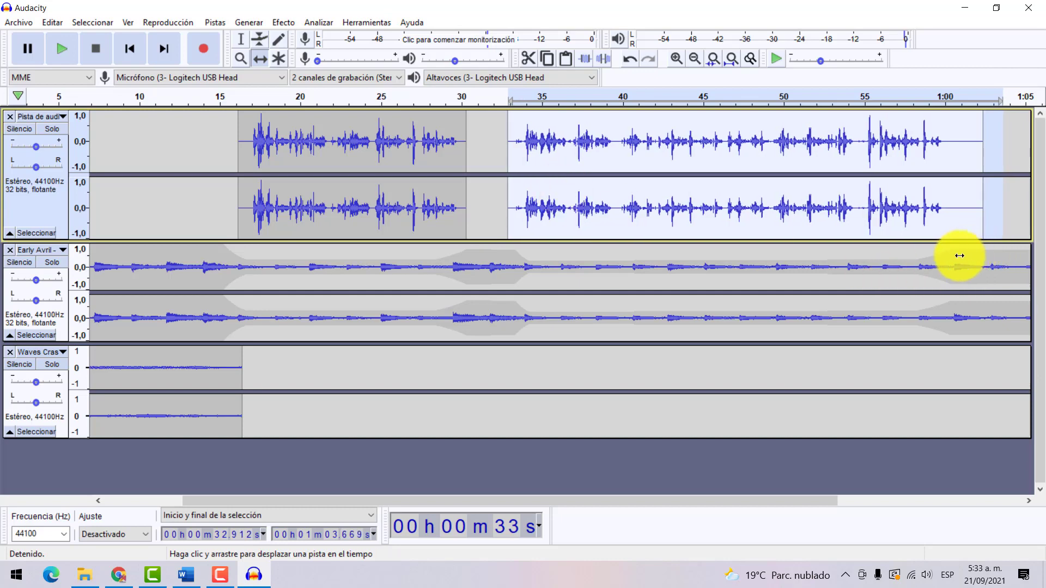
Move the last Early Avril envelope point to about 1:00.7 and raise its level slightly
{"action": "left_click_drag", "start_coordinate": [567, 499], "coordinate": [702, 487]}
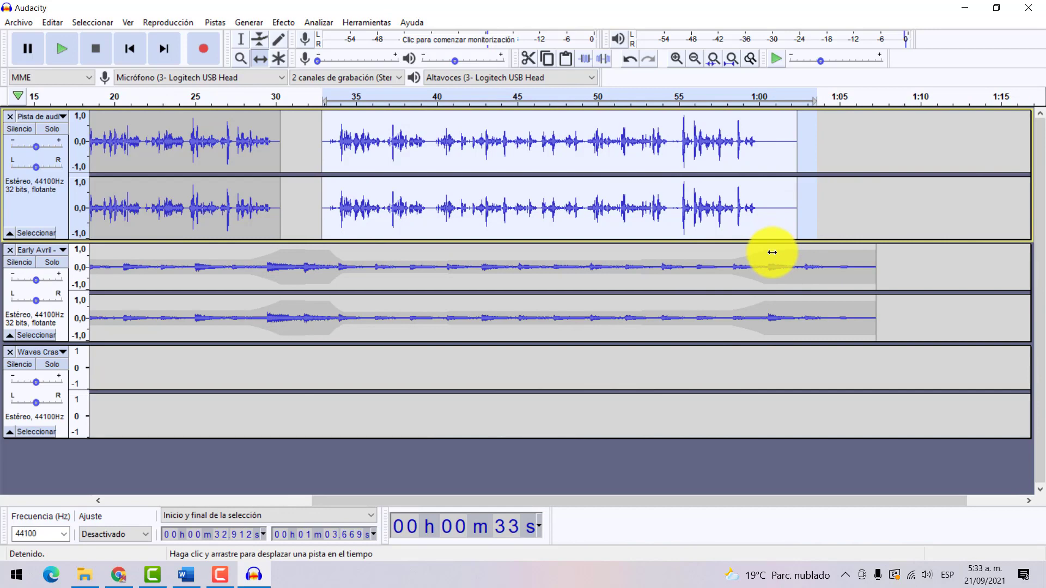
{"action": "left_click", "coordinate": [258, 40]}
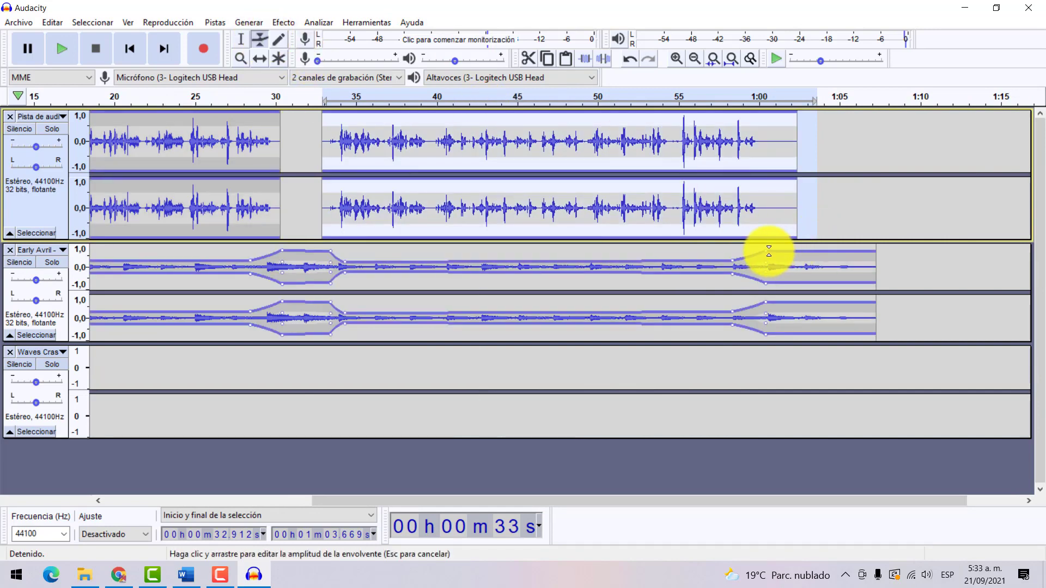
{"action": "left_click_drag", "start_coordinate": [769, 252], "coordinate": [770, 248]}
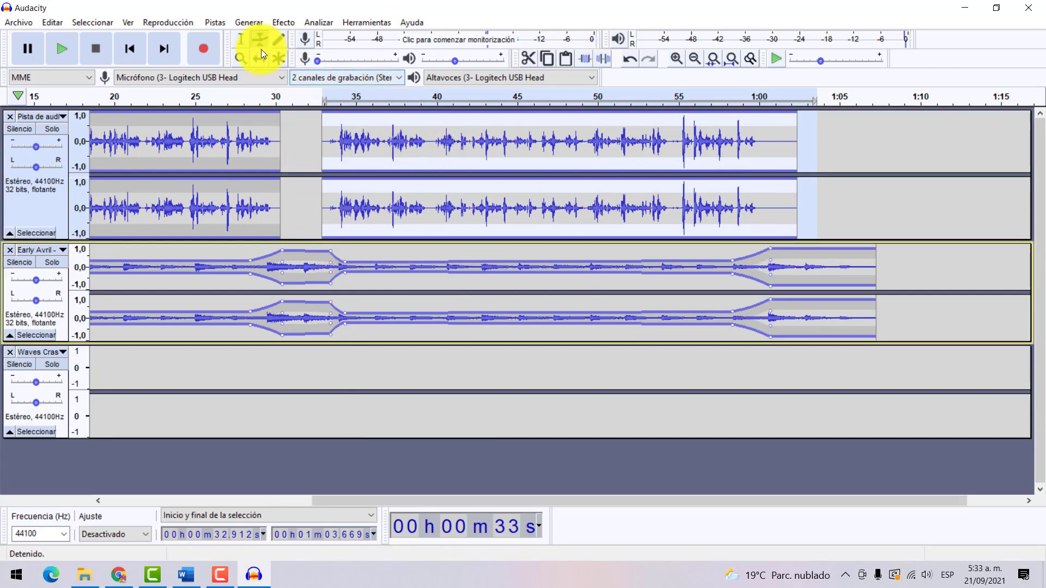
Cut the closing part of the voice track from about 54.7 seconds, and paste it at about 1:04.4
{"action": "left_click", "coordinate": [240, 40]}
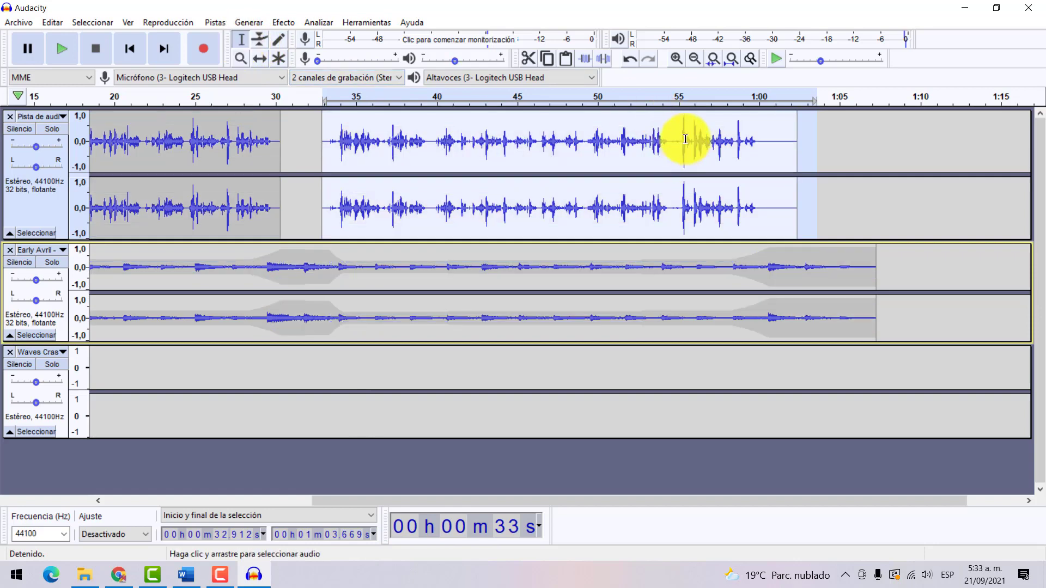
{"action": "left_click_drag", "start_coordinate": [674, 139], "coordinate": [799, 159]}
{"action": "key", "text": "ctrl+x"}
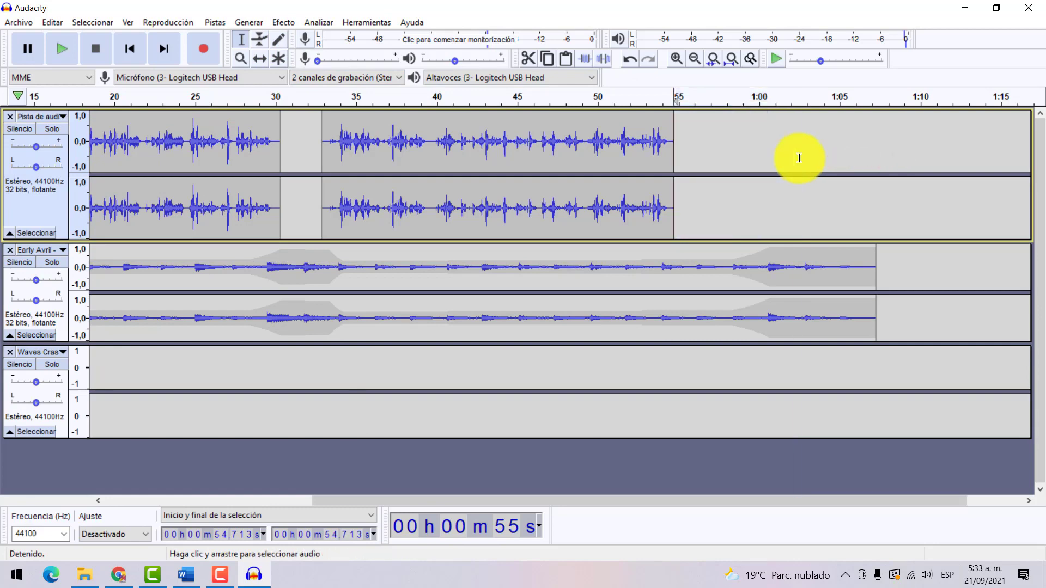
{"action": "left_click", "coordinate": [829, 152]}
{"action": "key", "text": "ctrl+v"}
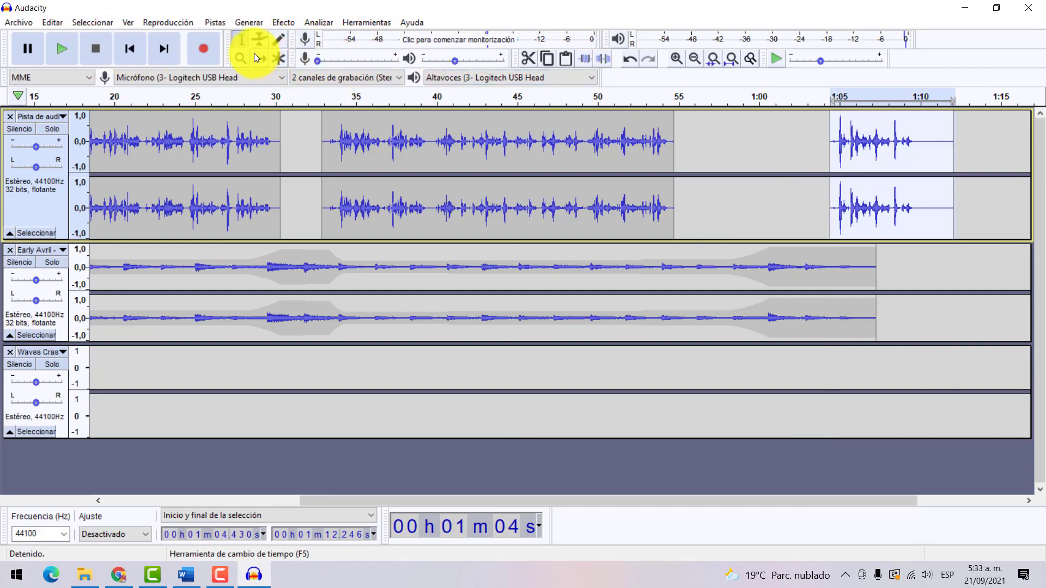
Shift the closing voice clip back to about 54.7 seconds, directly after the second voice clip, and return to the Selection tool
{"action": "left_click_drag", "start_coordinate": [876, 140], "coordinate": [720, 147]}
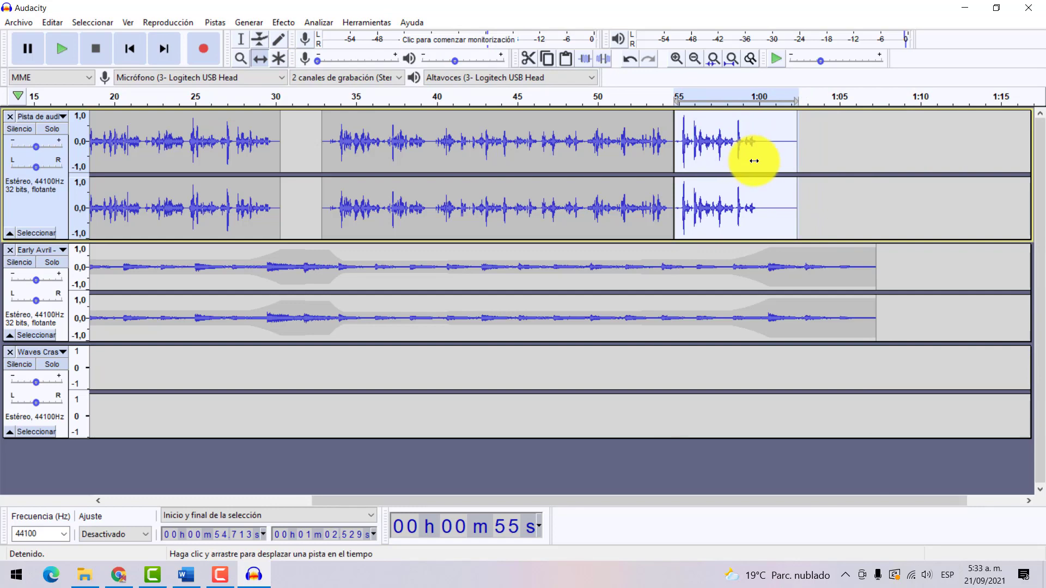
{"action": "left_click_drag", "start_coordinate": [638, 500], "coordinate": [493, 496]}
{"action": "key", "text": "F1"}
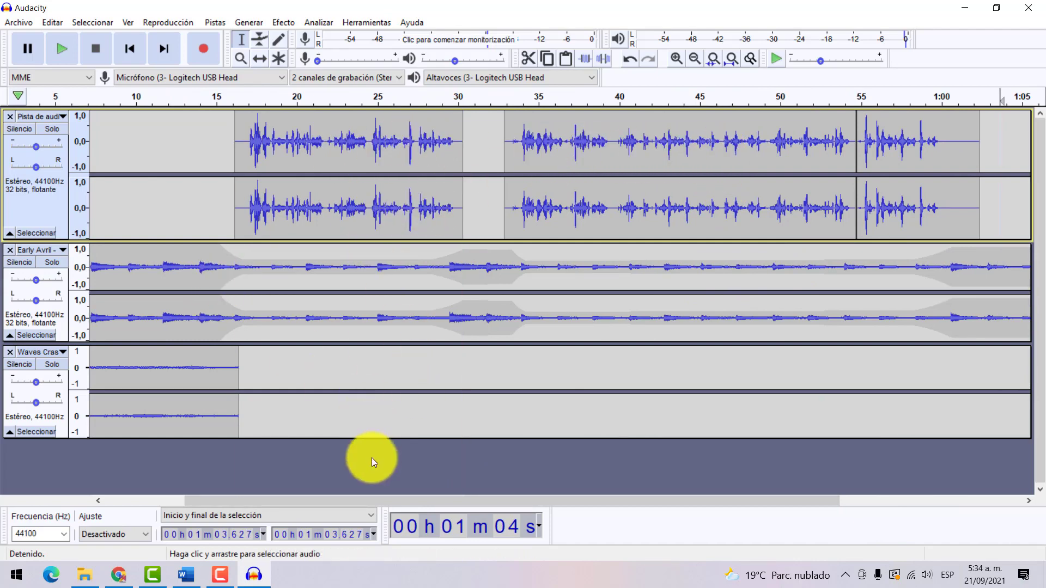
{"action": "left_click_drag", "start_coordinate": [354, 497], "coordinate": [188, 487]}
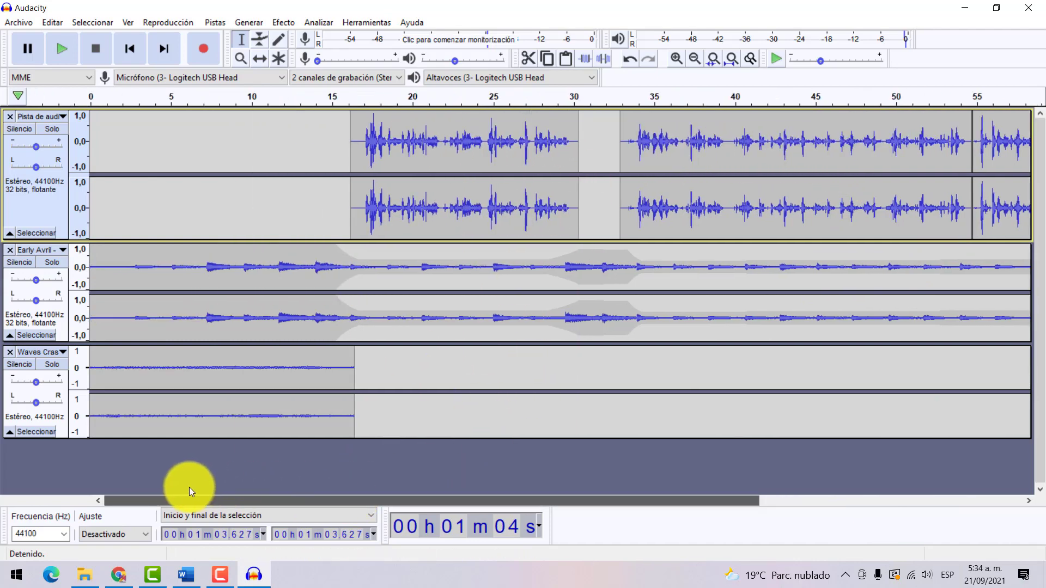
{"action": "left_click", "coordinate": [229, 269]}
{"action": "left_click", "coordinate": [214, 370]}
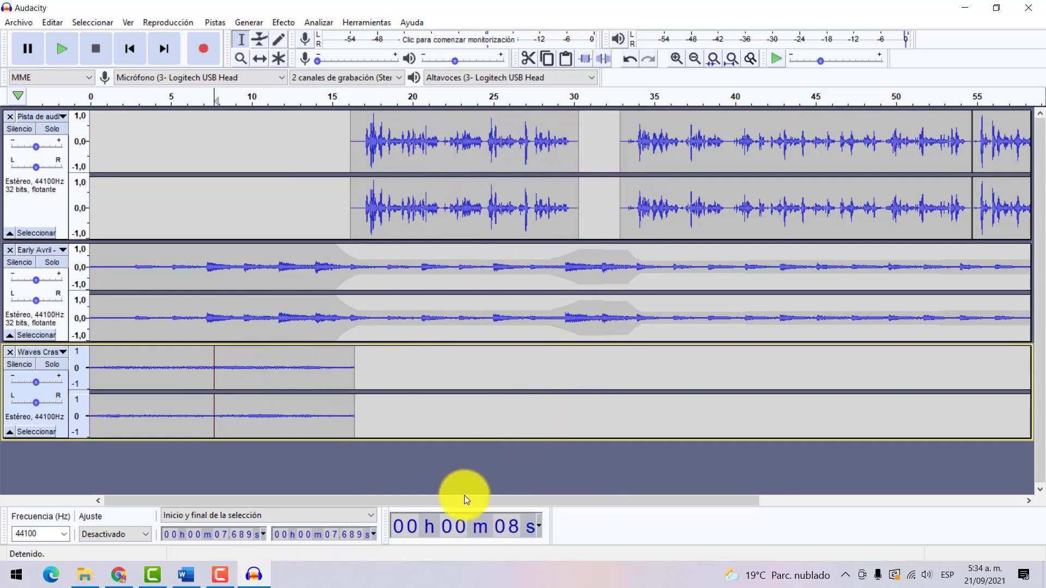
{"action": "left_click_drag", "start_coordinate": [463, 498], "coordinate": [364, 495]}
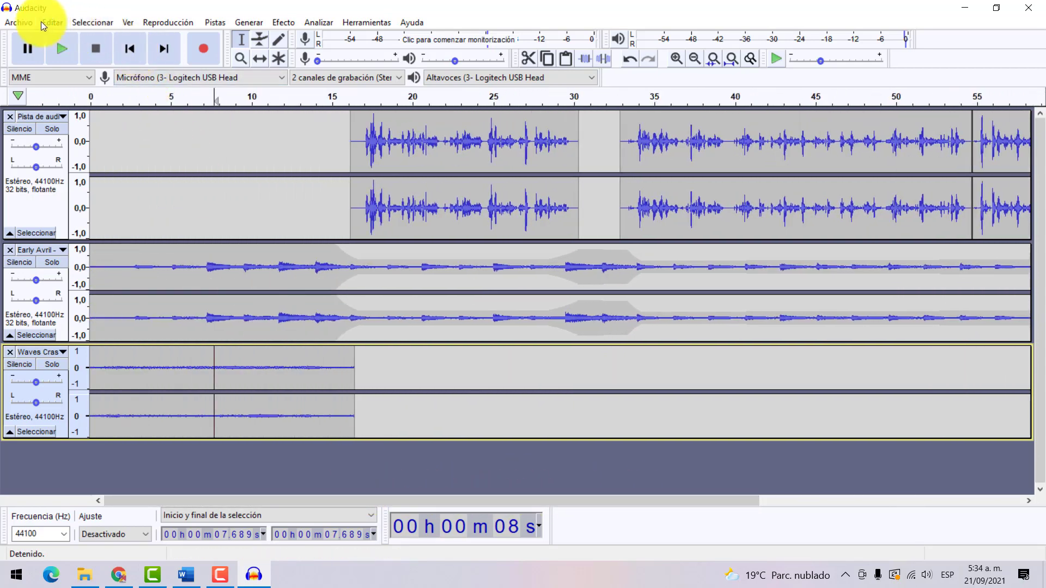
Save the project as PodcastMar in the Audacity folder
{"action": "left_click", "coordinate": [24, 24]}
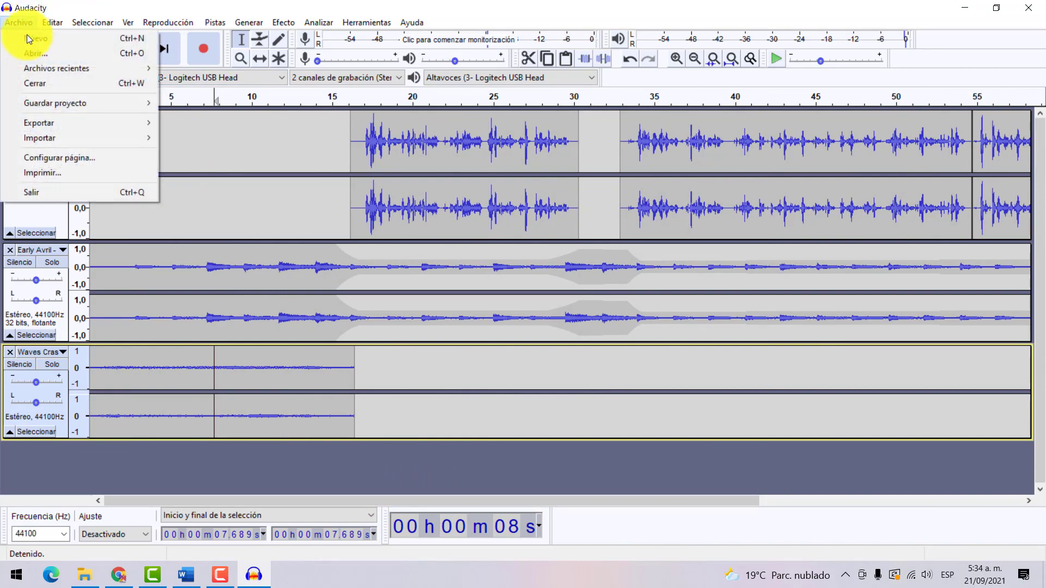
{"action": "mouse_move", "coordinate": [57, 106]}
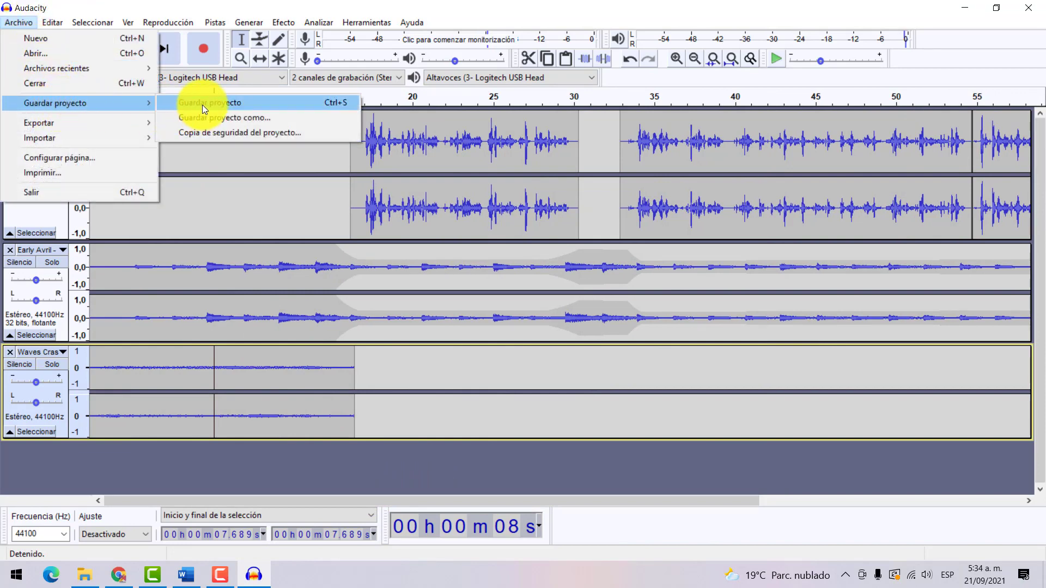
{"action": "left_click", "coordinate": [201, 104]}
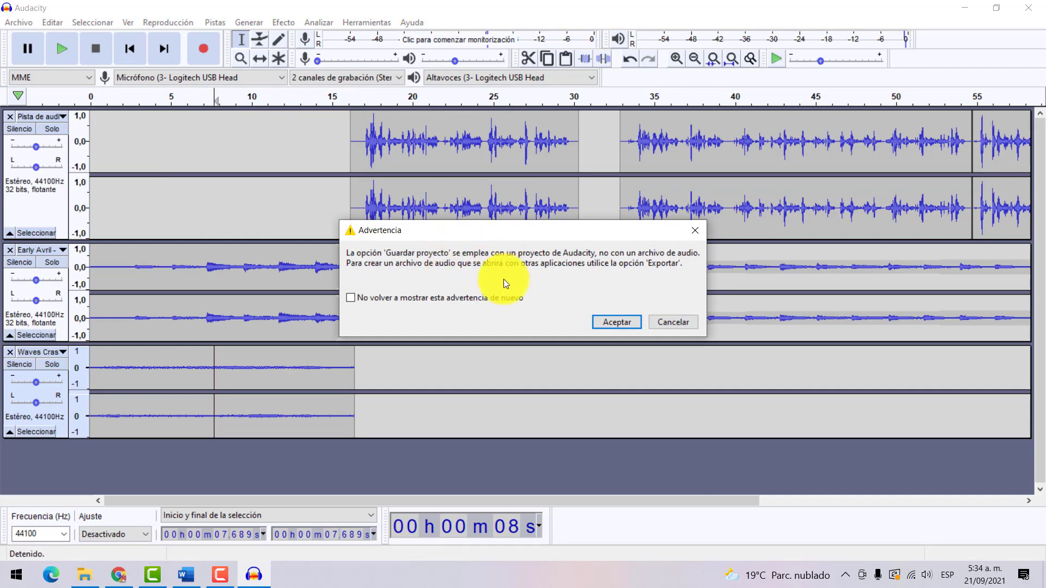
{"action": "left_click", "coordinate": [628, 322]}
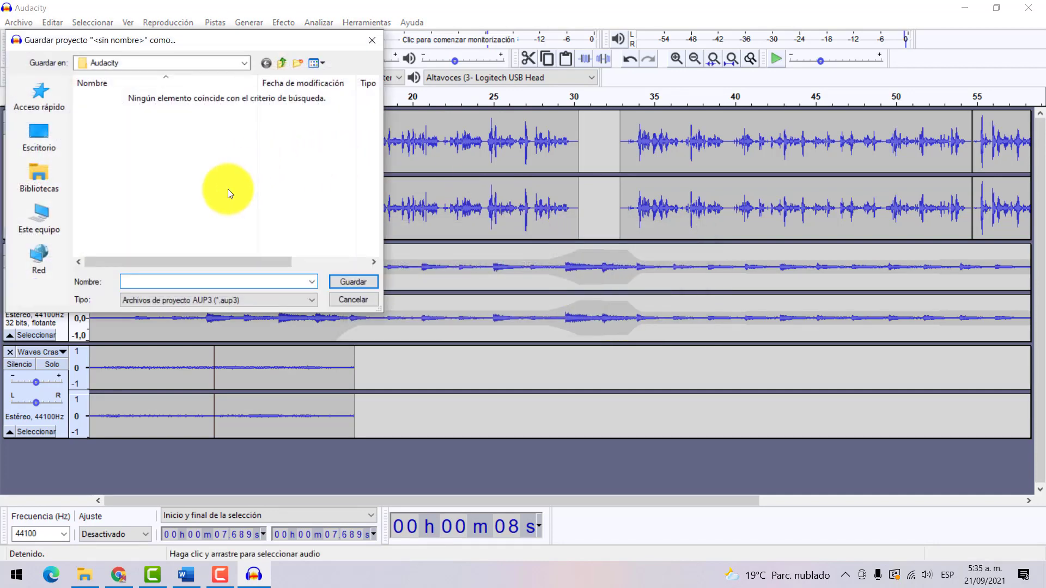
{"action": "type", "text": "PodcastMar"}
{"action": "key", "text": "Return"}
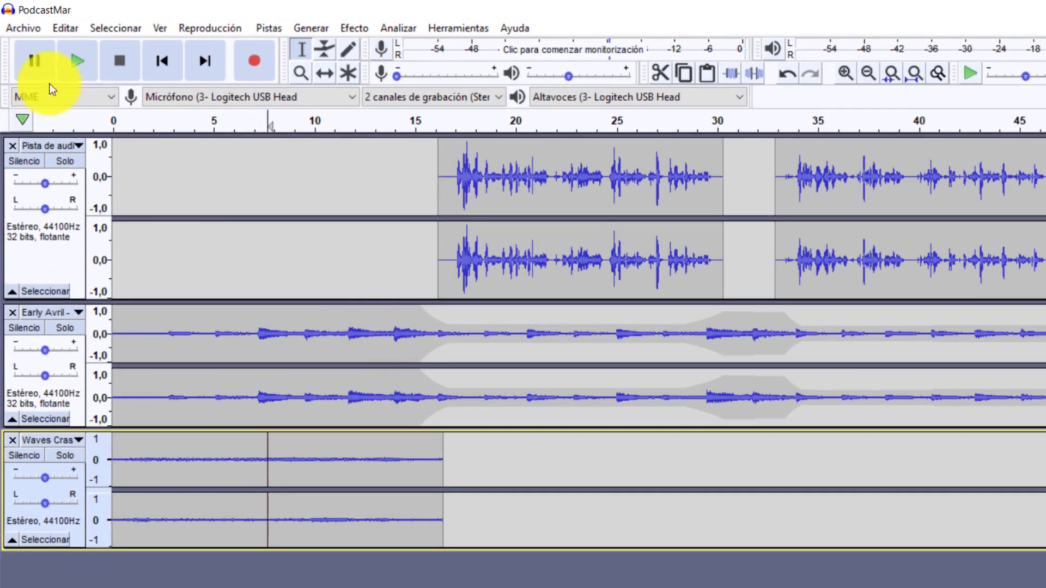
Export the podcast as an MP3 named PodcastMar to the desktop, accepting the mixdown to a single stereo file
{"action": "left_click", "coordinate": [13, 25]}
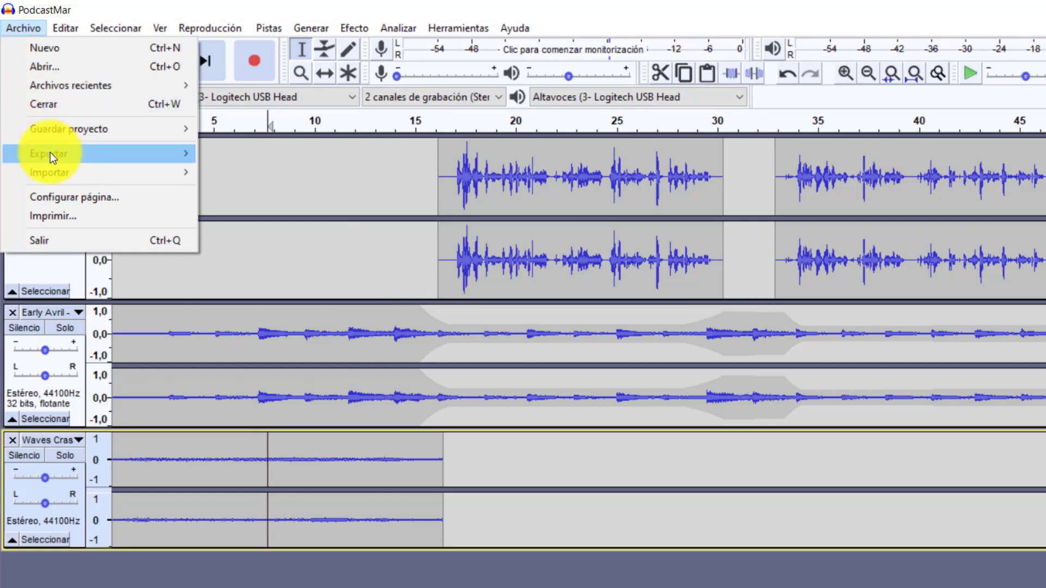
{"action": "mouse_move", "coordinate": [50, 153]}
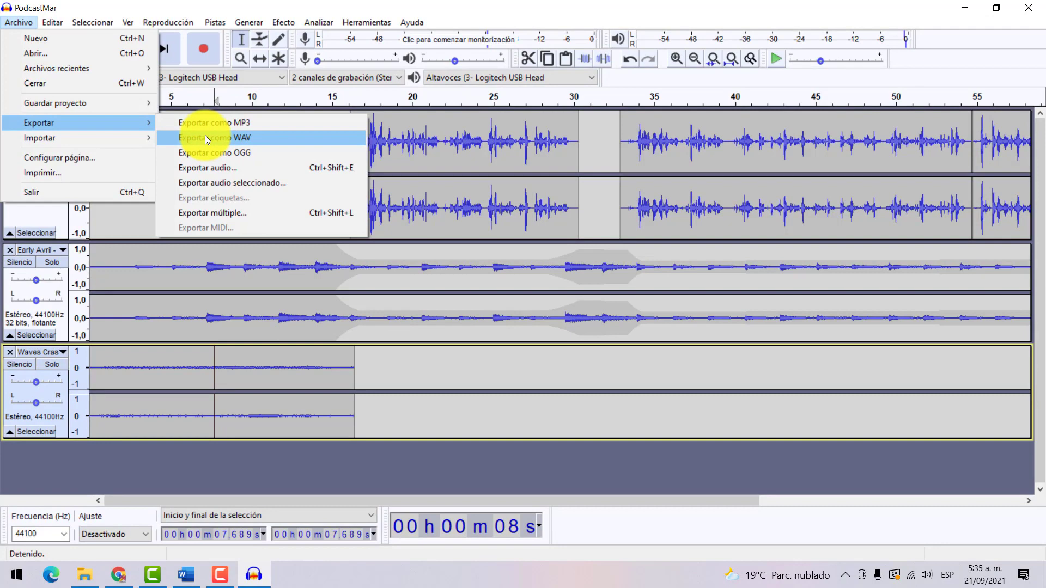
{"action": "left_click", "coordinate": [234, 122]}
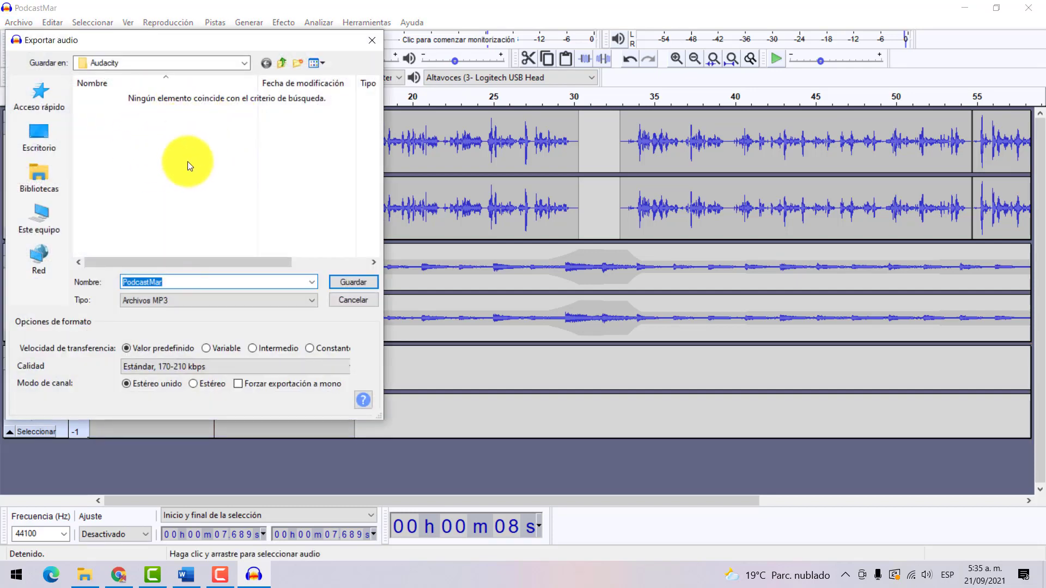
{"action": "left_click", "coordinate": [48, 143]}
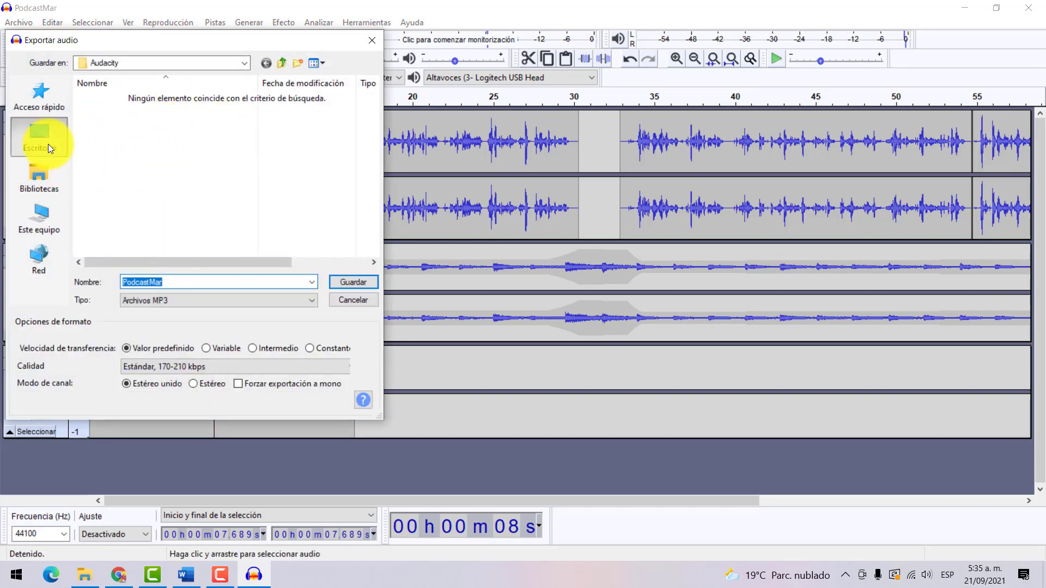
{"action": "left_click", "coordinate": [345, 282]}
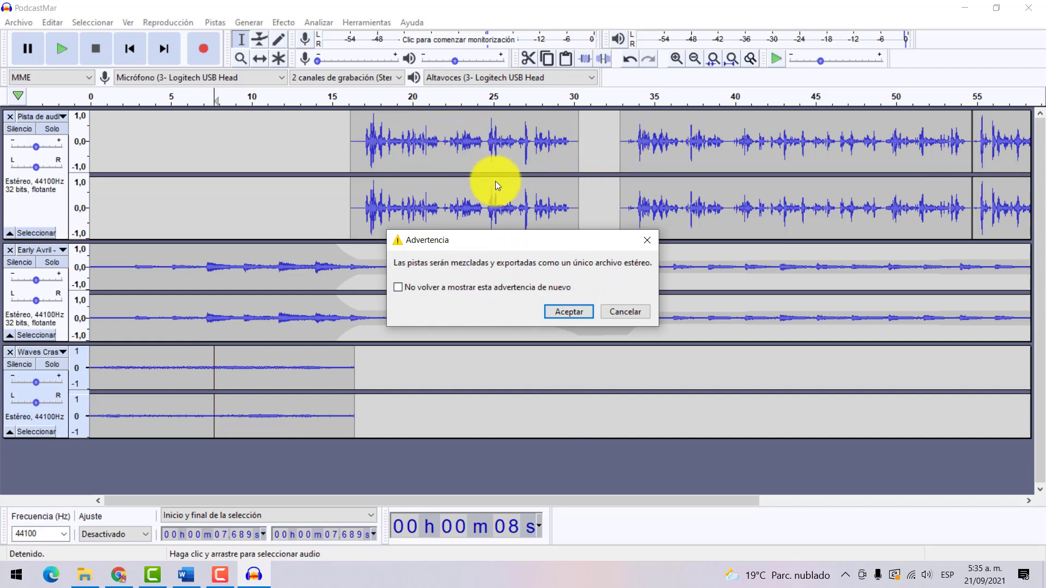
{"action": "left_click", "coordinate": [564, 314]}
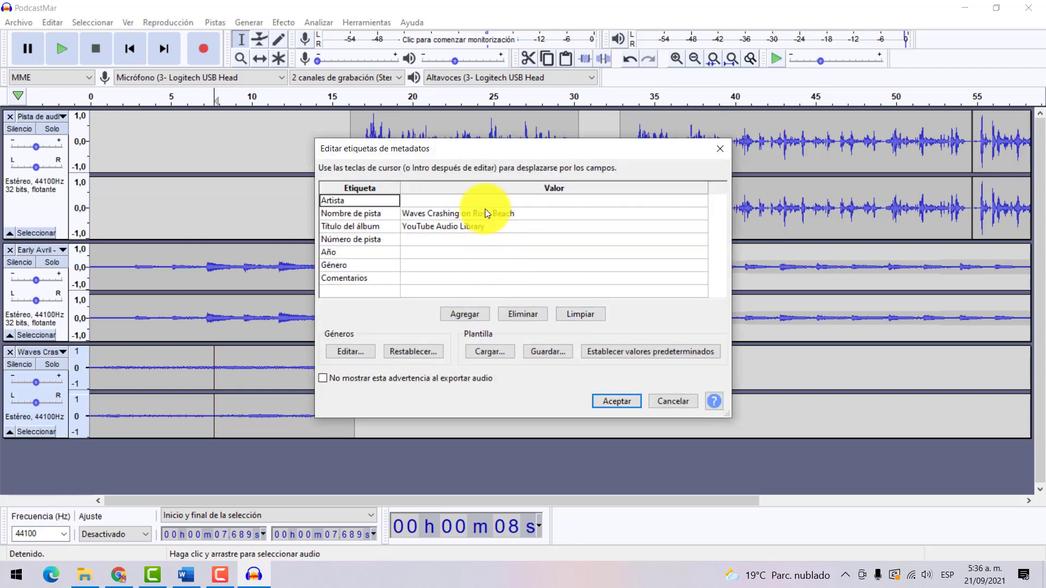
Set the metadata artist to Willcast and the year to 2021, and complete the MP3 export
{"action": "left_click", "coordinate": [414, 201]}
{"action": "type", "text": "Willcast"}
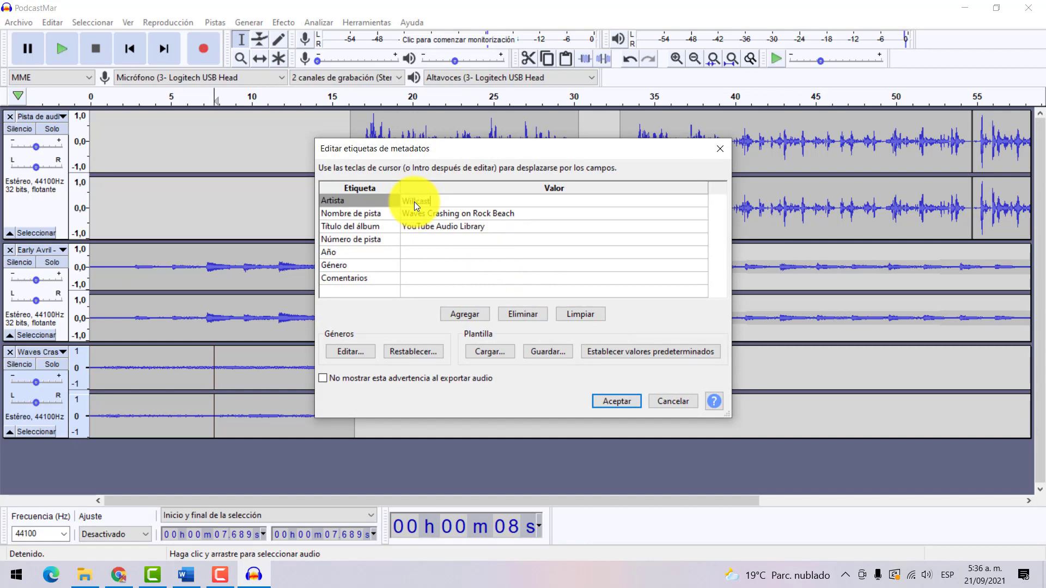
{"action": "left_click", "coordinate": [480, 217]}
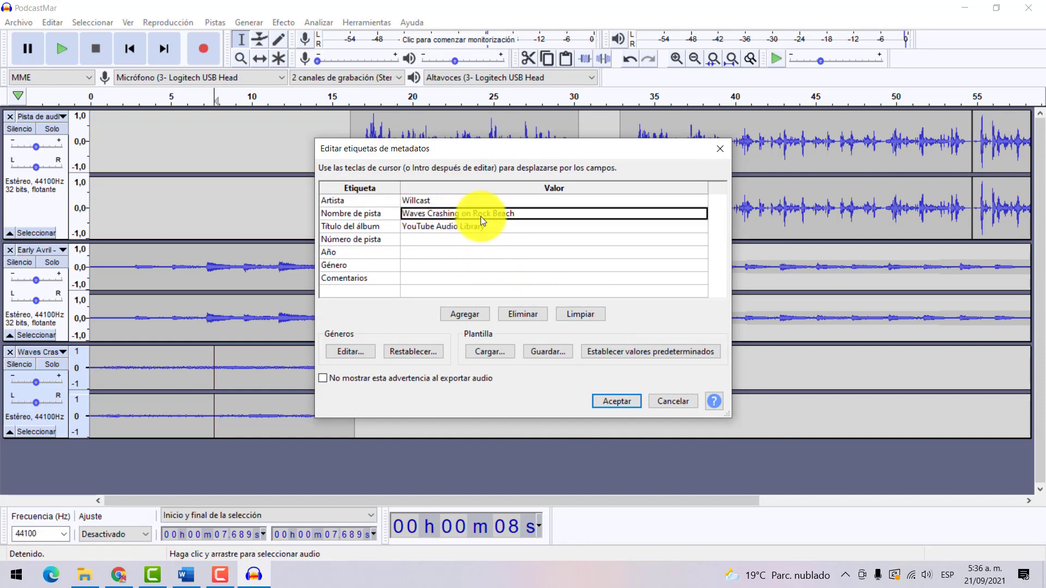
{"action": "left_click", "coordinate": [481, 216]}
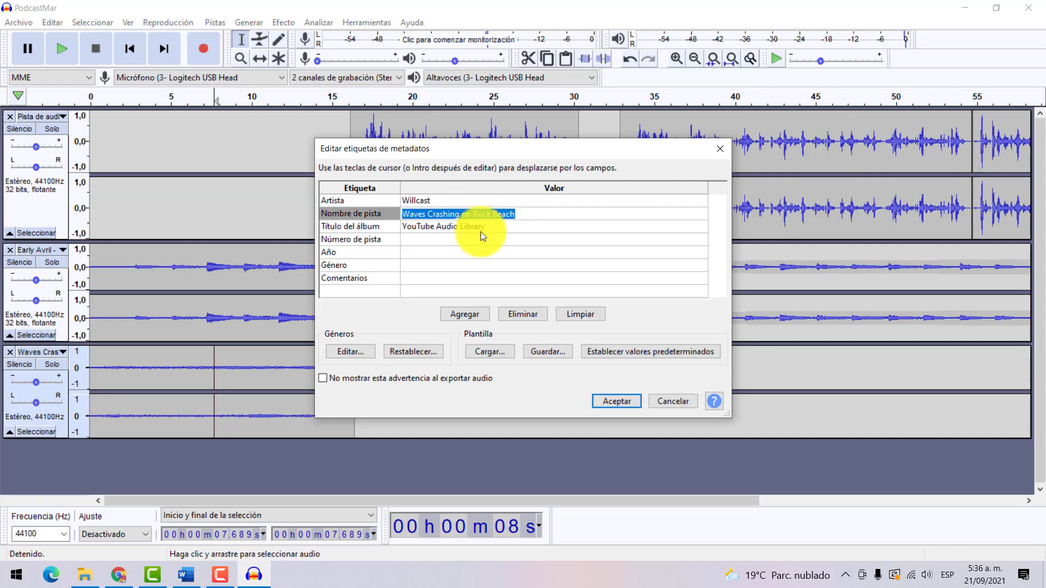
{"action": "left_click", "coordinate": [465, 231]}
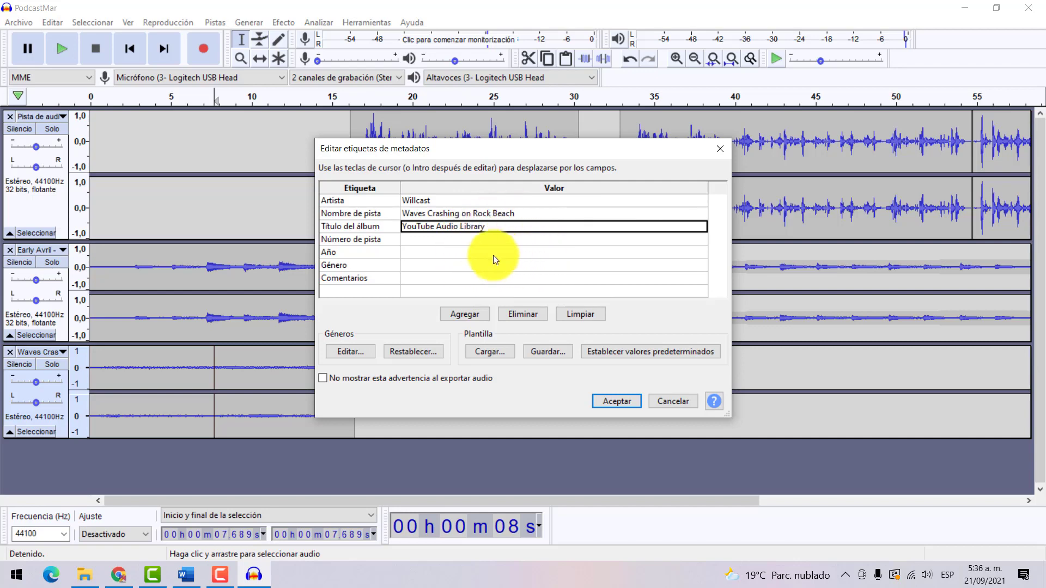
{"action": "left_click", "coordinate": [424, 256]}
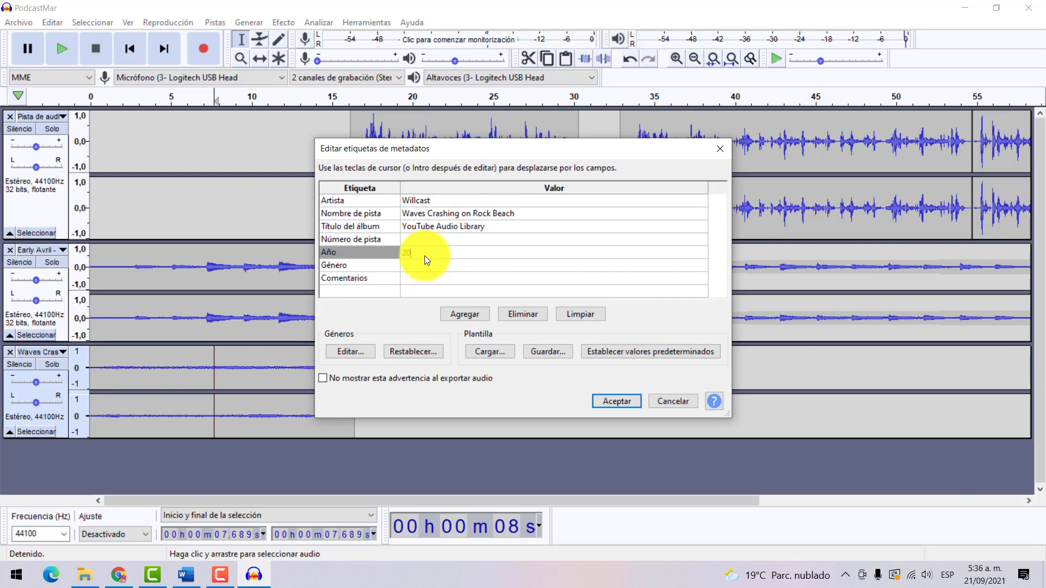
{"action": "left_click", "coordinate": [611, 402]}
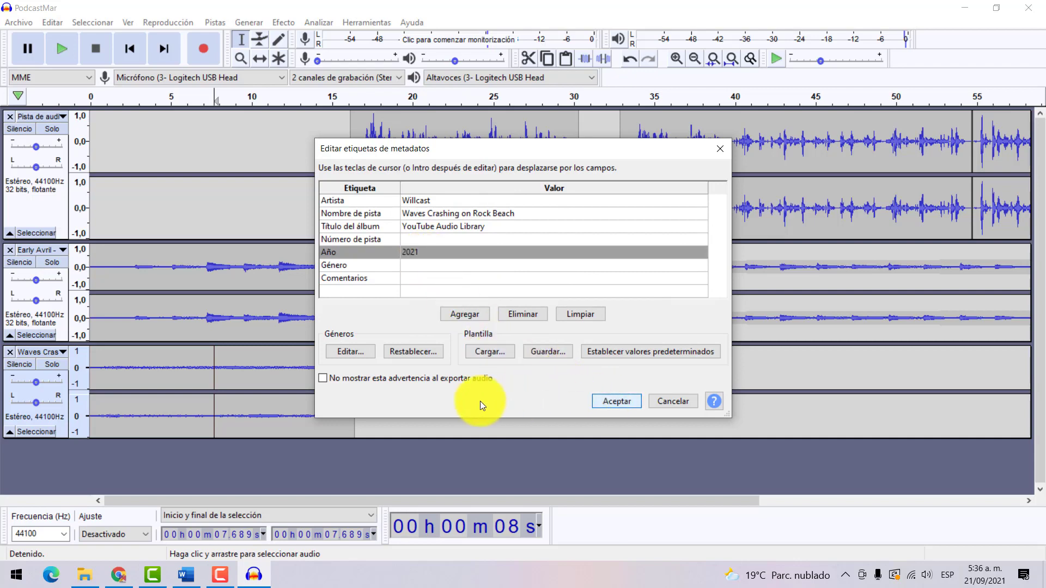
{"action": "left_click", "coordinate": [616, 402]}
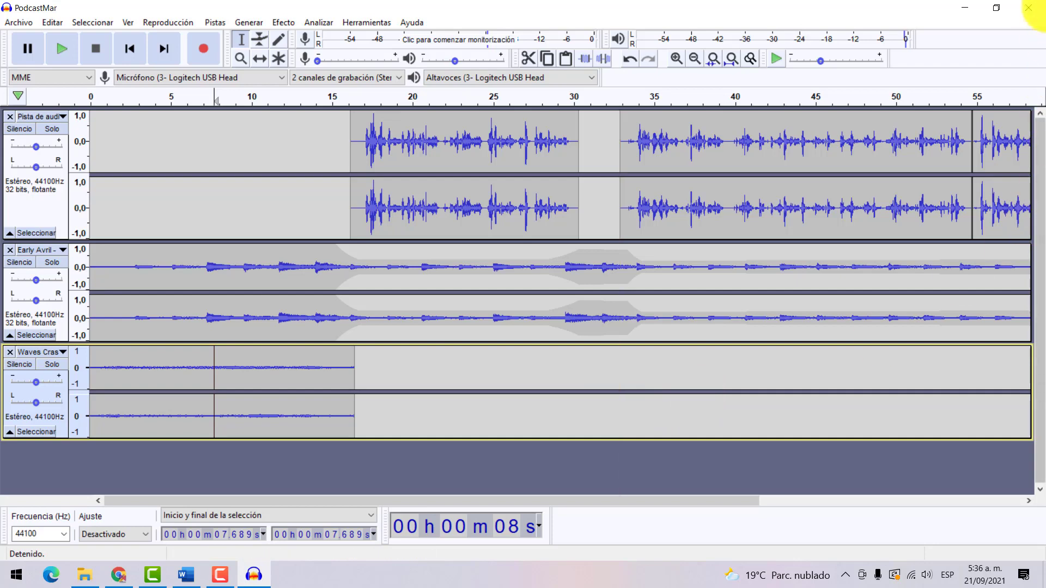
Close the PodcastMar project and the Guiones PODCAST Word document, saving the changes in both
{"action": "left_click", "coordinate": [1031, 8]}
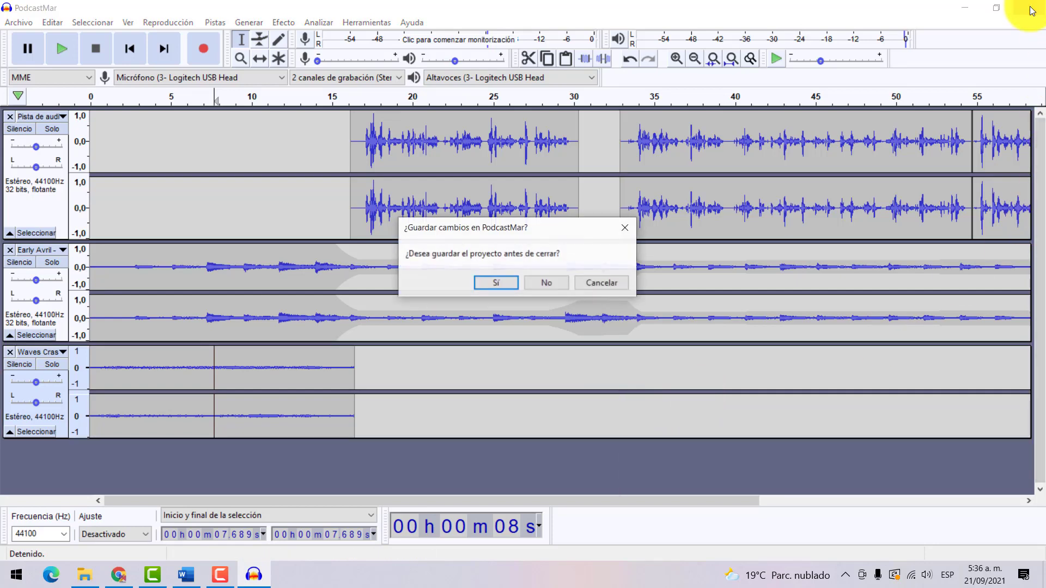
{"action": "left_click", "coordinate": [497, 283]}
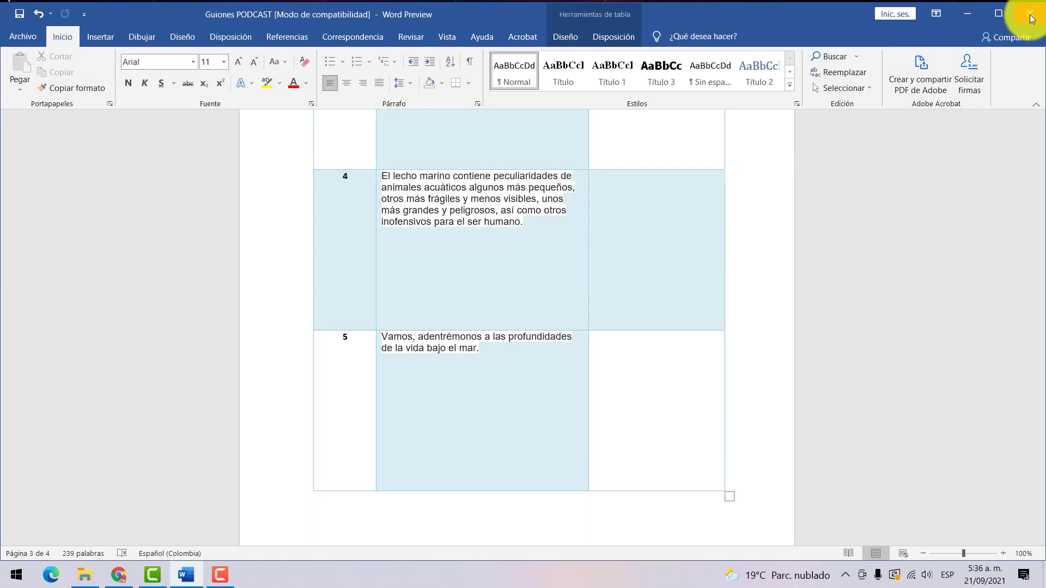
{"action": "left_click", "coordinate": [1029, 15]}
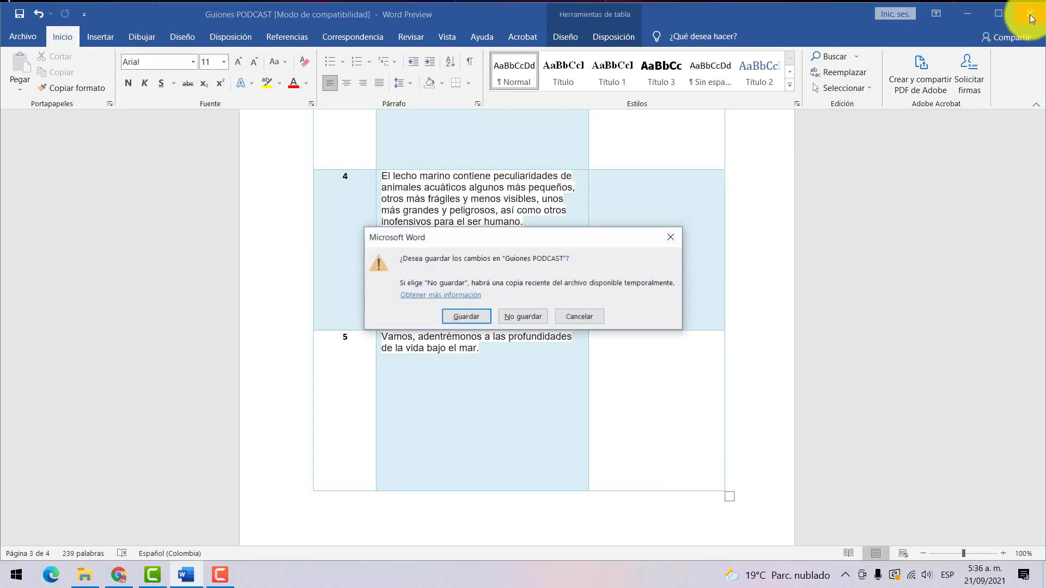
{"action": "left_click", "coordinate": [472, 322]}
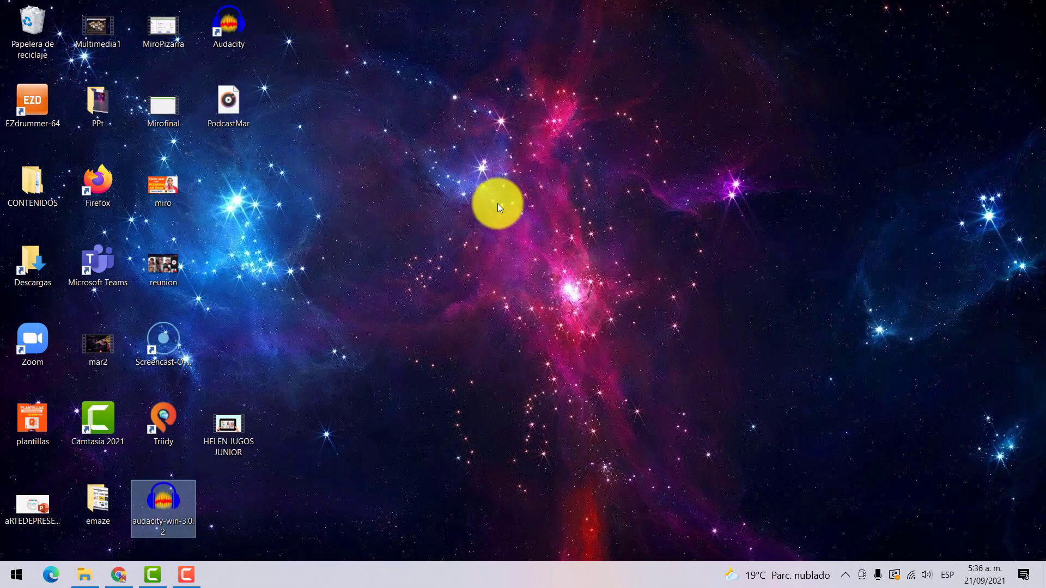
Listen to the exported PodcastMar file from the desktop in Groove Música, pause it, and close the player
{"action": "double_click", "coordinate": [226, 105]}
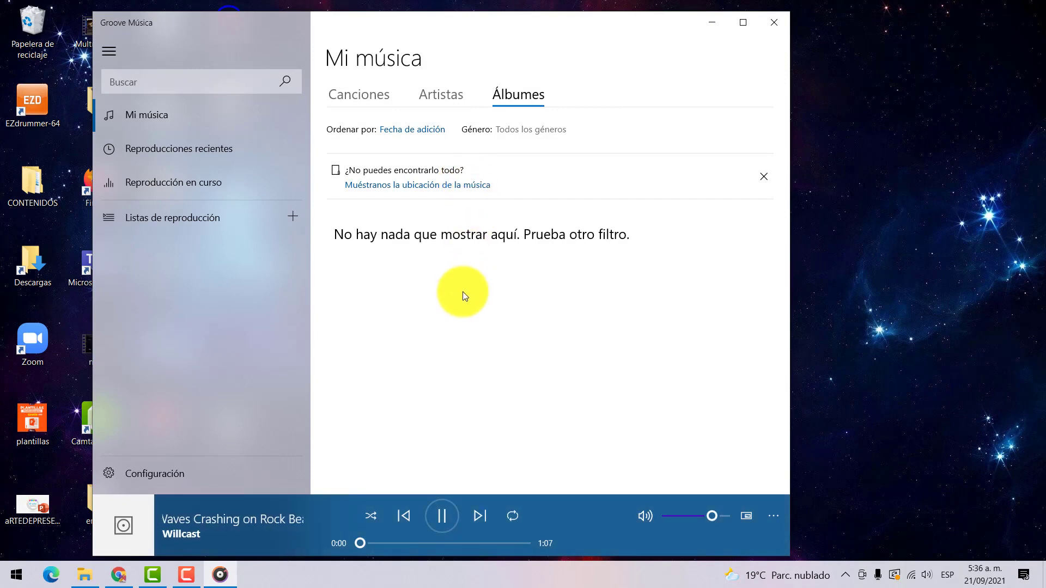
{"action": "left_click", "coordinate": [443, 513]}
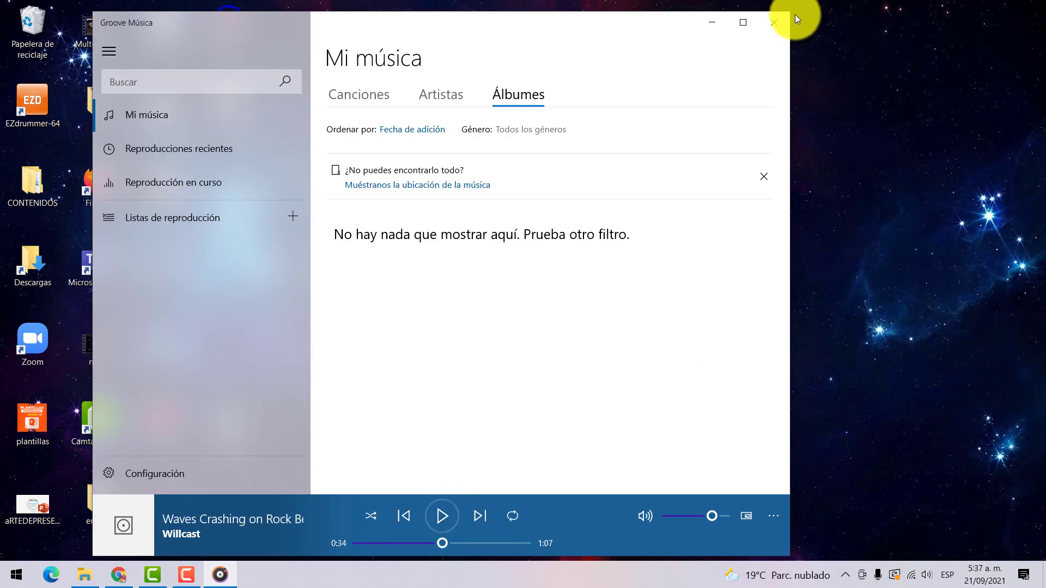
{"action": "left_click", "coordinate": [773, 27]}
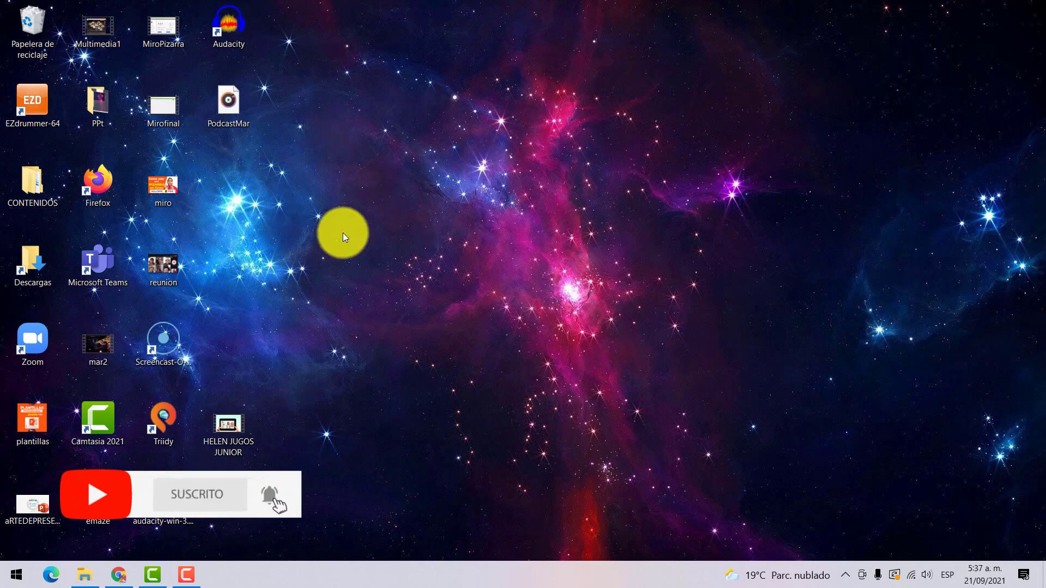
{"action": "left_click", "coordinate": [197, 572]}
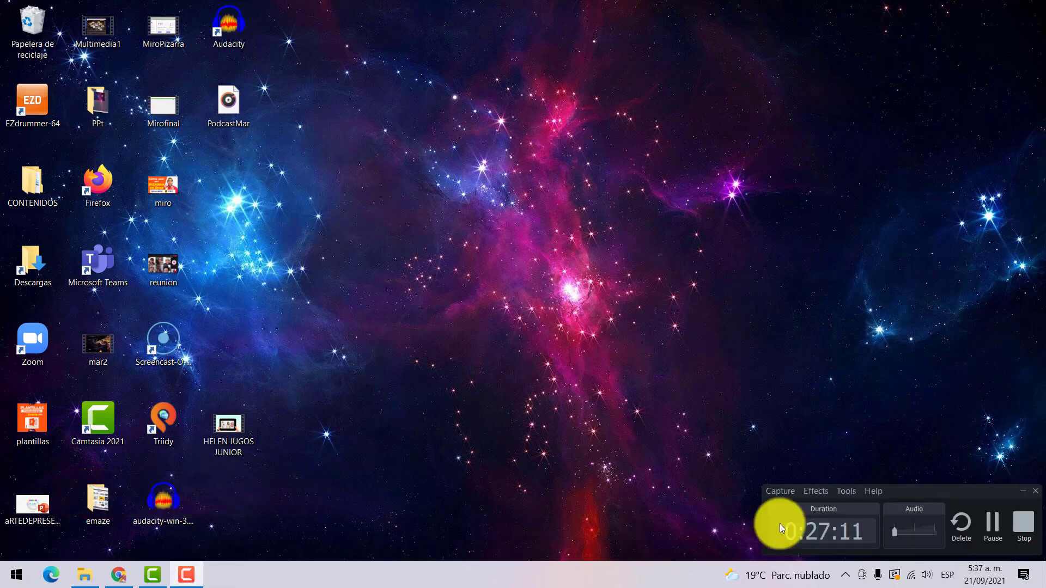
{"action": "left_click", "coordinate": [1024, 523]}
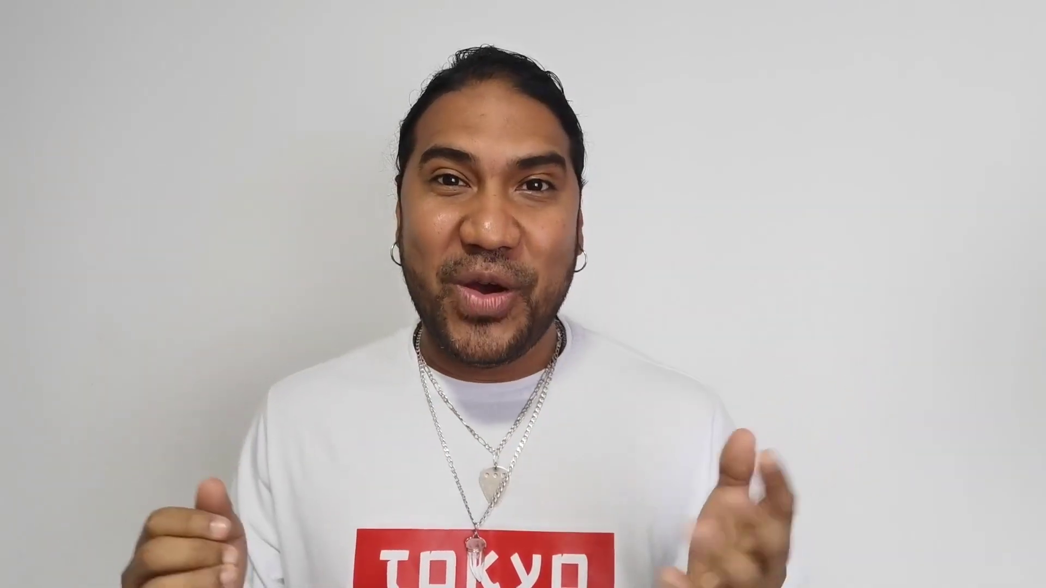